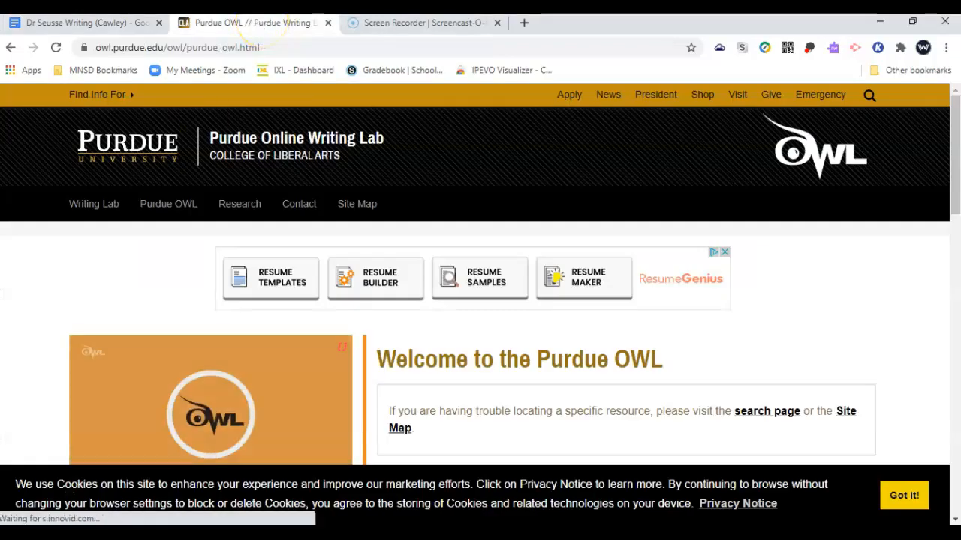
Go through Purdue OWL's MLA Guide to the MLA Formatting and Style Guide (General Format) page
{"action": "scroll", "coordinate": [20, 355], "scroll_direction": "down", "scroll_amount": 2}
{"action": "scroll", "coordinate": [21, 355], "scroll_direction": "down", "scroll_amount": 9}
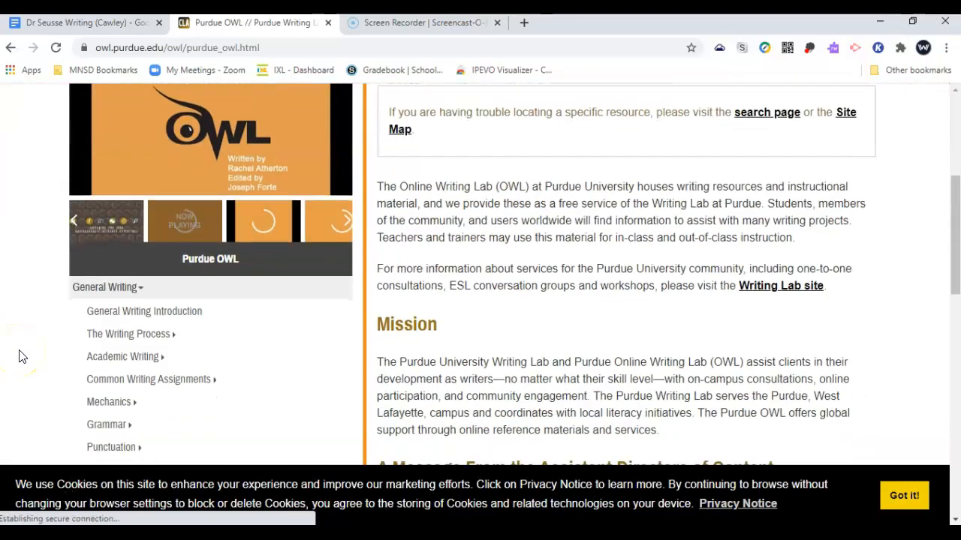
{"action": "scroll", "coordinate": [21, 355], "scroll_direction": "down", "scroll_amount": 3}
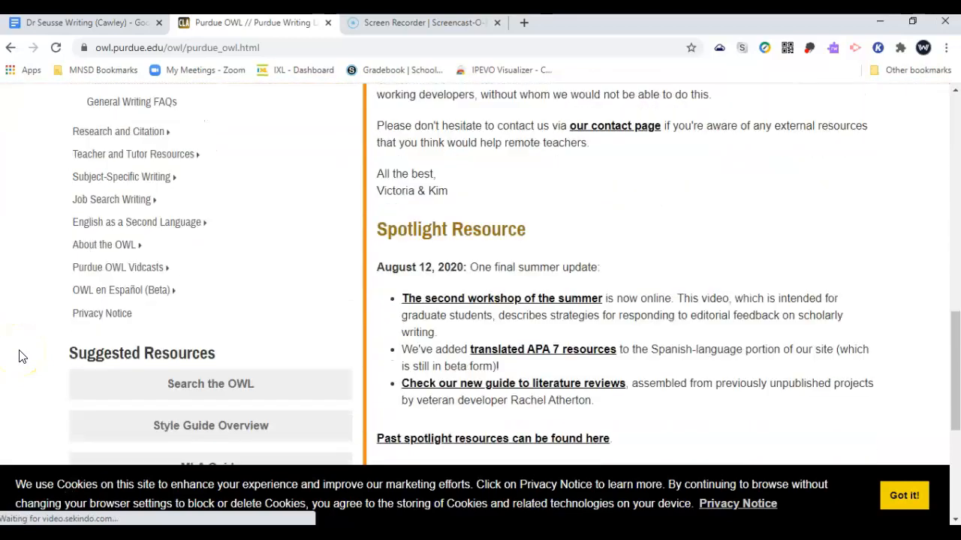
{"action": "left_click", "coordinate": [190, 370]}
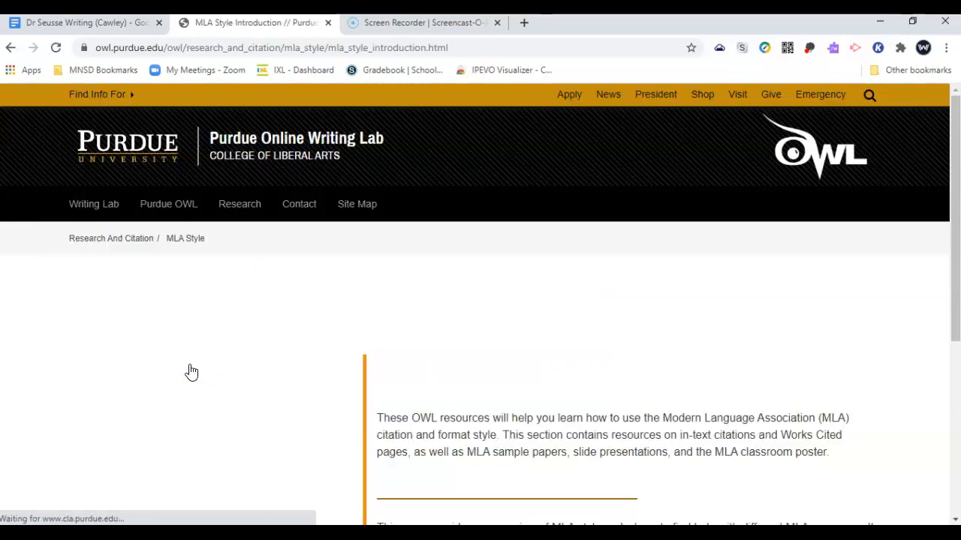
{"action": "scroll", "coordinate": [585, 445], "scroll_direction": "down", "scroll_amount": 3}
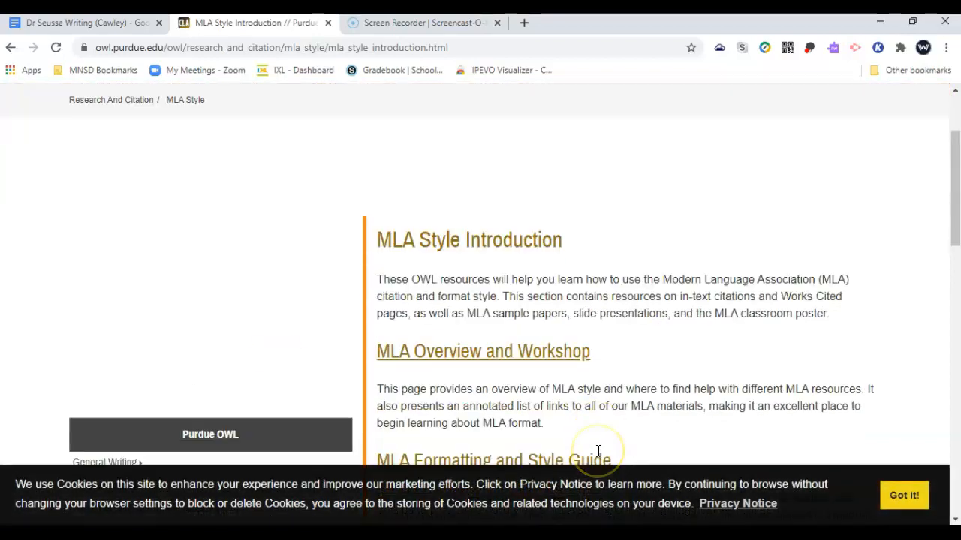
{"action": "scroll", "coordinate": [598, 456], "scroll_direction": "down", "scroll_amount": 3}
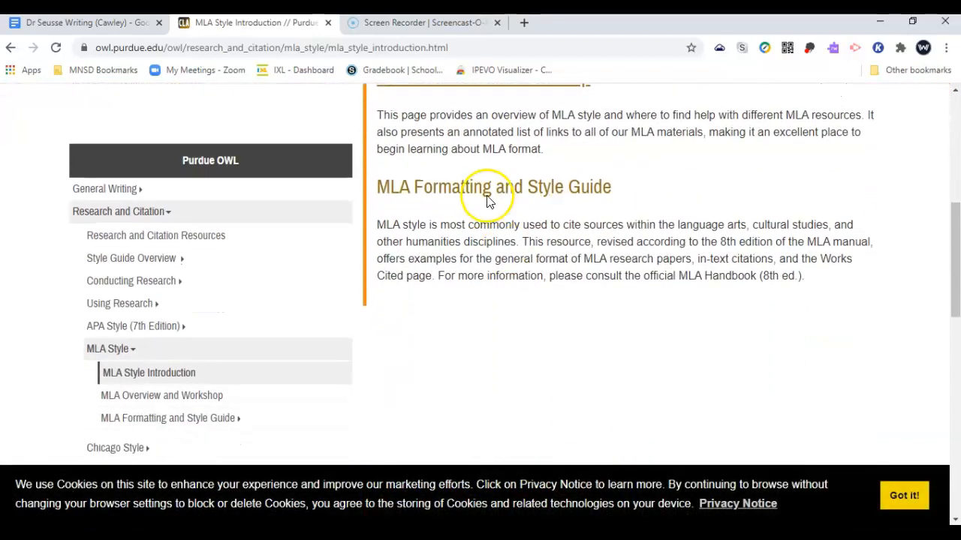
{"action": "left_click", "coordinate": [472, 188]}
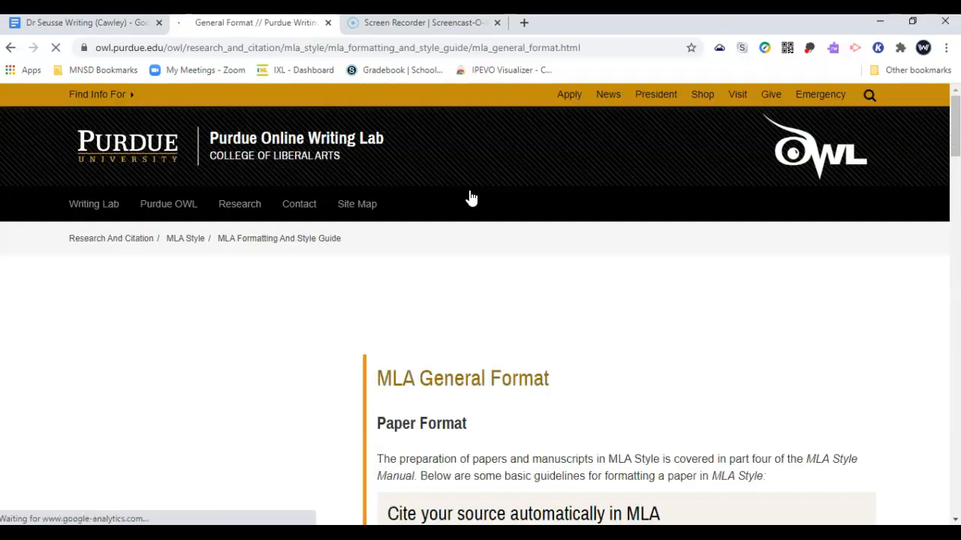
Highlight the MLA rules: Times New Roman, 12 pt, 1-inch margins, Tab indent, header, double spacing
{"action": "scroll", "coordinate": [642, 373], "scroll_direction": "down", "scroll_amount": 6}
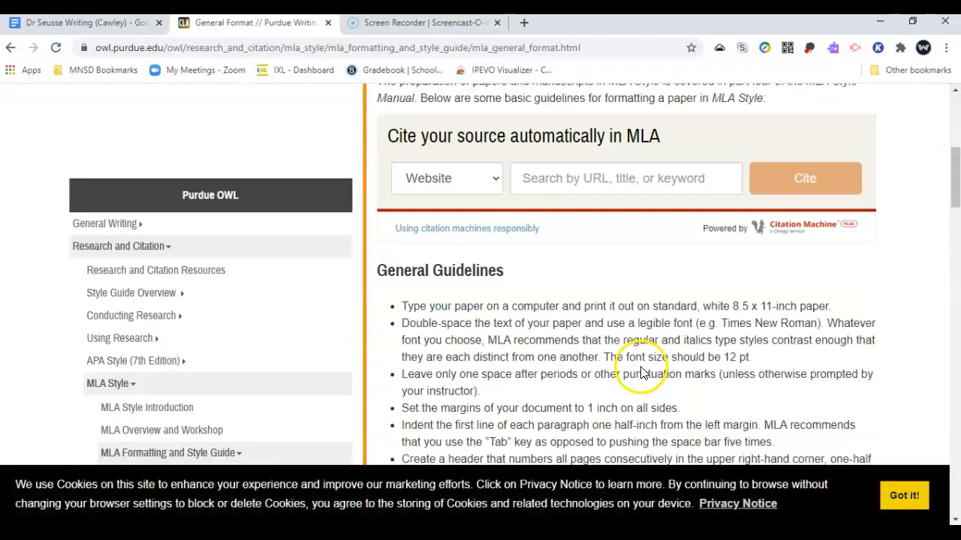
{"action": "scroll", "coordinate": [642, 368], "scroll_direction": "down", "scroll_amount": 2}
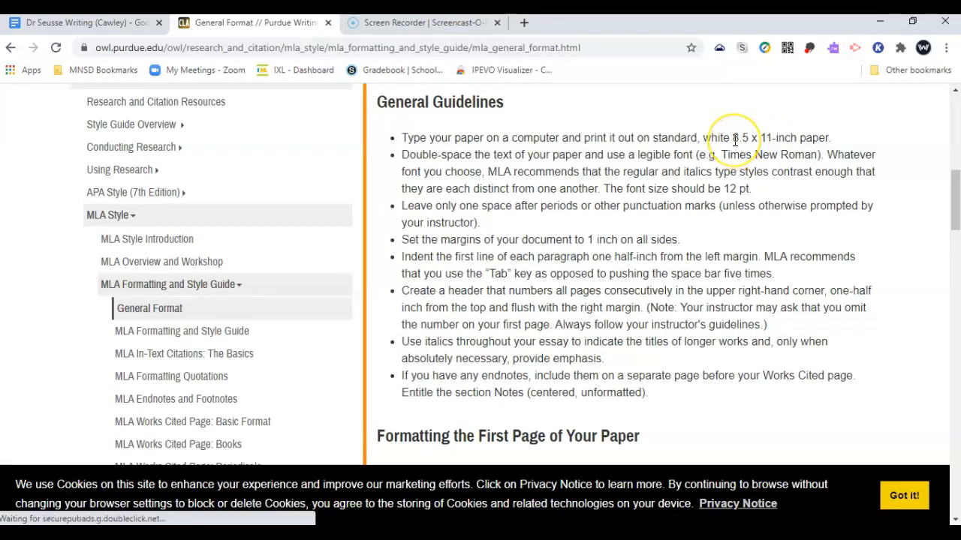
{"action": "left_click_drag", "start_coordinate": [722, 156], "coordinate": [808, 158]}
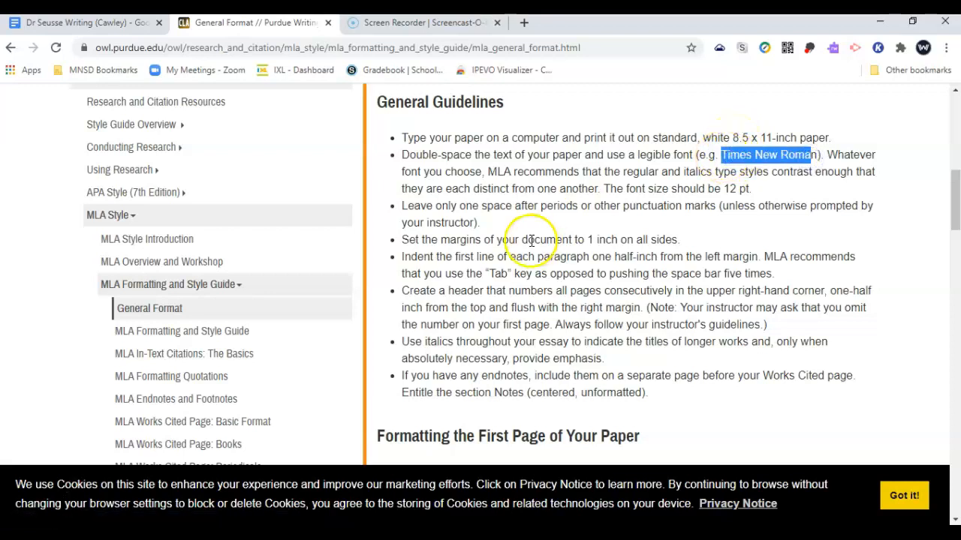
{"action": "left_click_drag", "start_coordinate": [722, 188], "coordinate": [739, 189]}
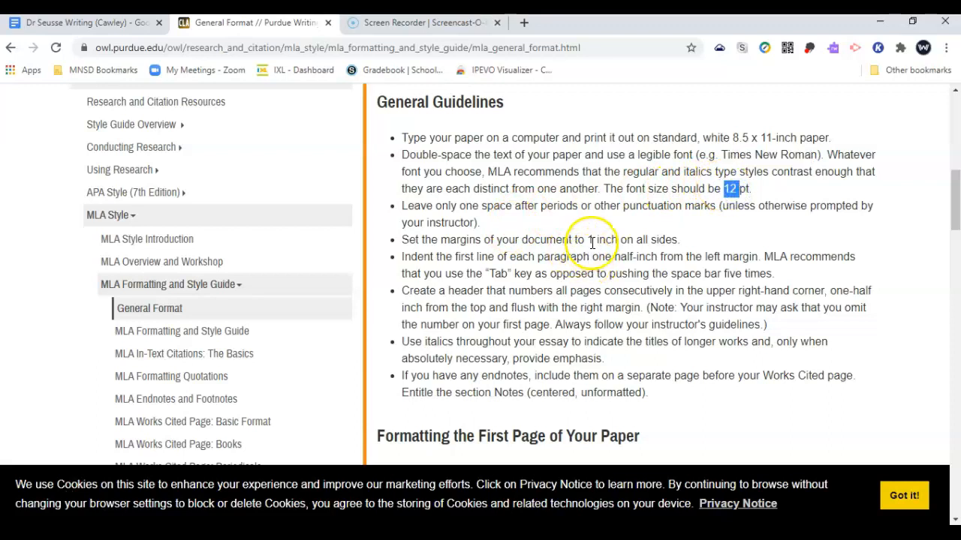
{"action": "left_click_drag", "start_coordinate": [587, 239], "coordinate": [652, 238]}
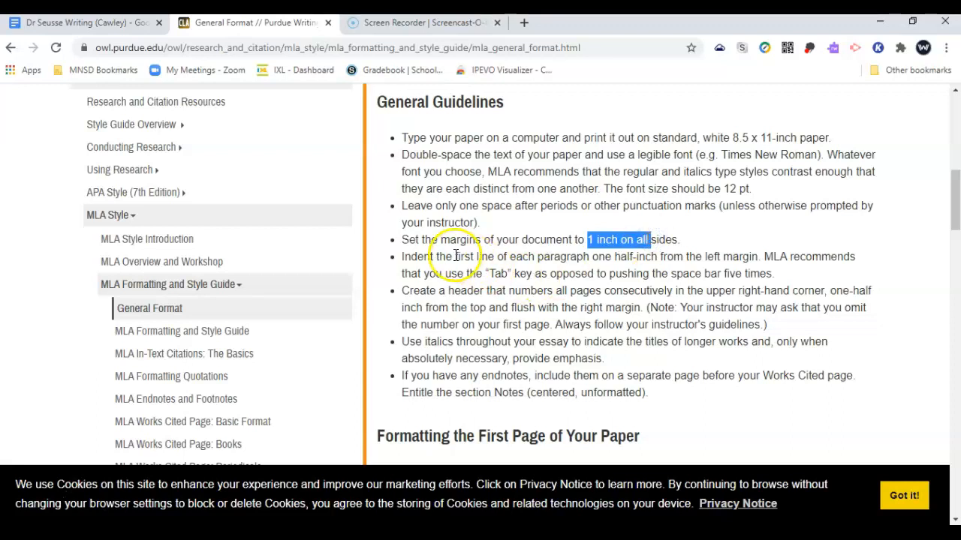
{"action": "left_click_drag", "start_coordinate": [470, 257], "coordinate": [499, 263]}
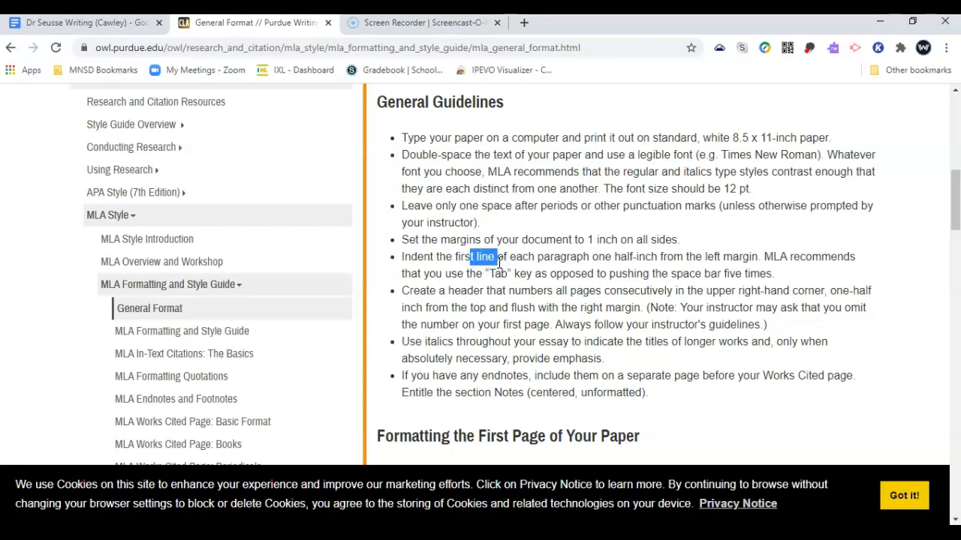
{"action": "double_click", "coordinate": [498, 274]}
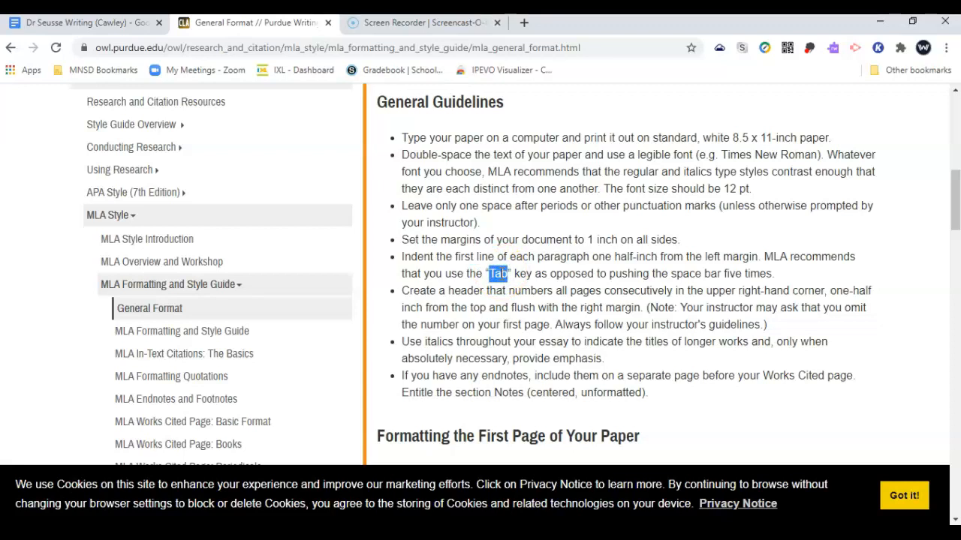
{"action": "double_click", "coordinate": [466, 291]}
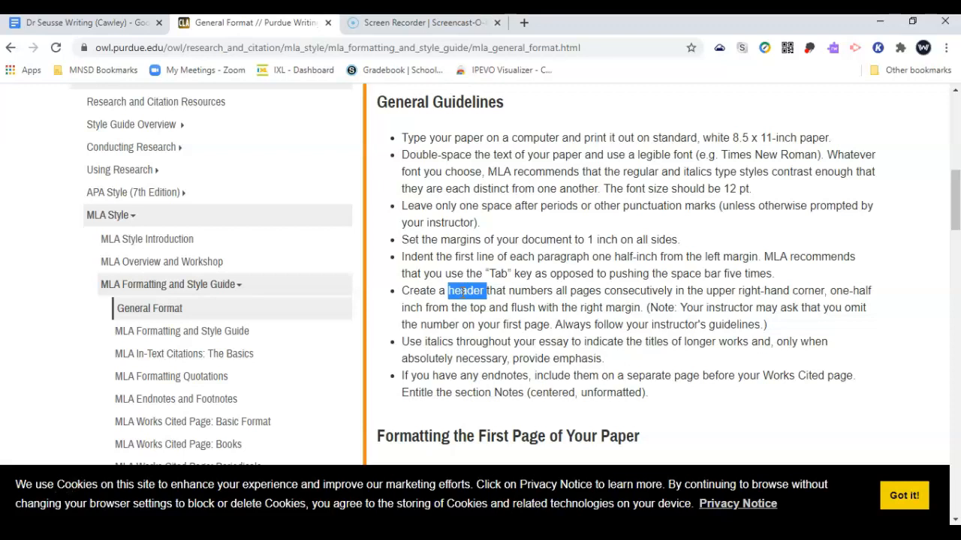
{"action": "scroll", "coordinate": [504, 321], "scroll_direction": "down", "scroll_amount": 1}
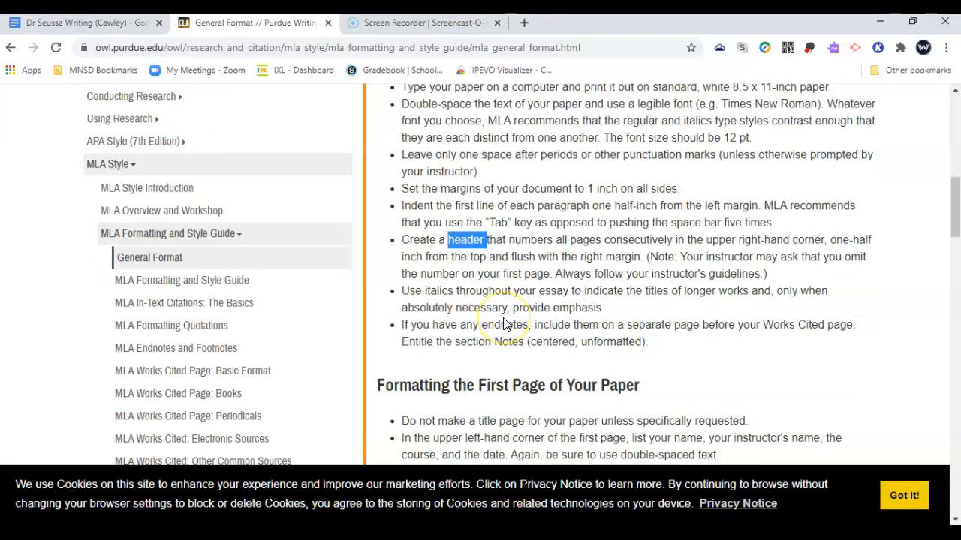
{"action": "scroll", "coordinate": [504, 321], "scroll_direction": "up", "scroll_amount": 1}
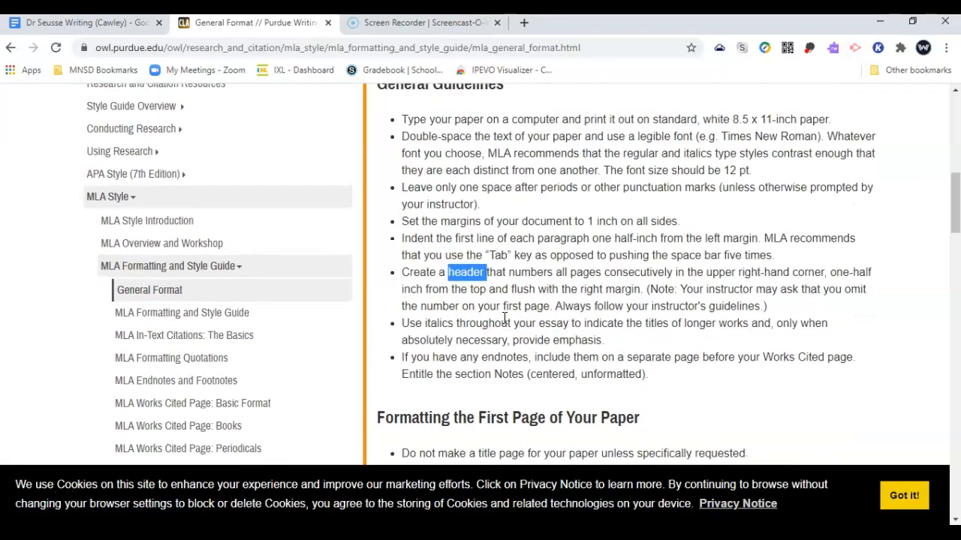
{"action": "double_click", "coordinate": [411, 136]}
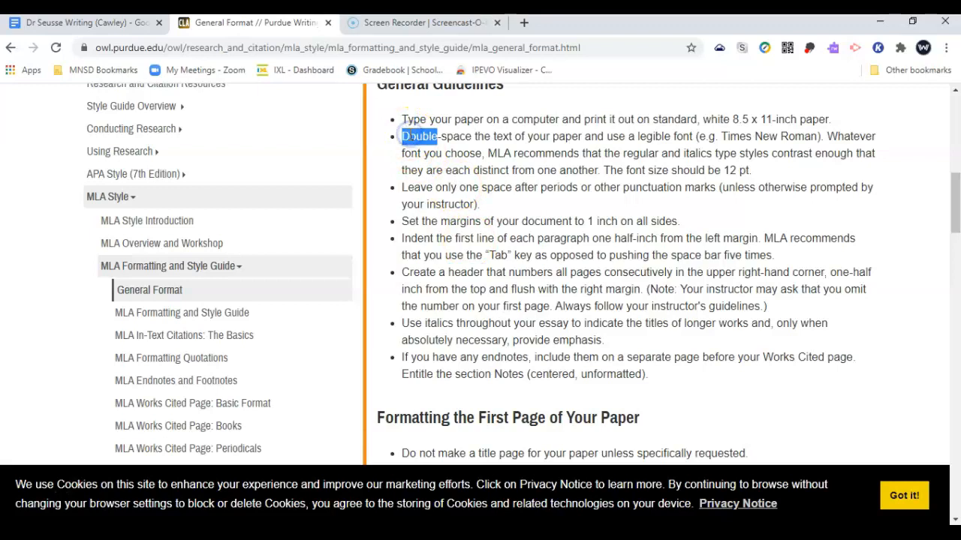
{"action": "left_click", "coordinate": [50, 24]}
In Page setup, change the document margins to 1 inch and apply them
{"action": "left_click", "coordinate": [286, 238]}
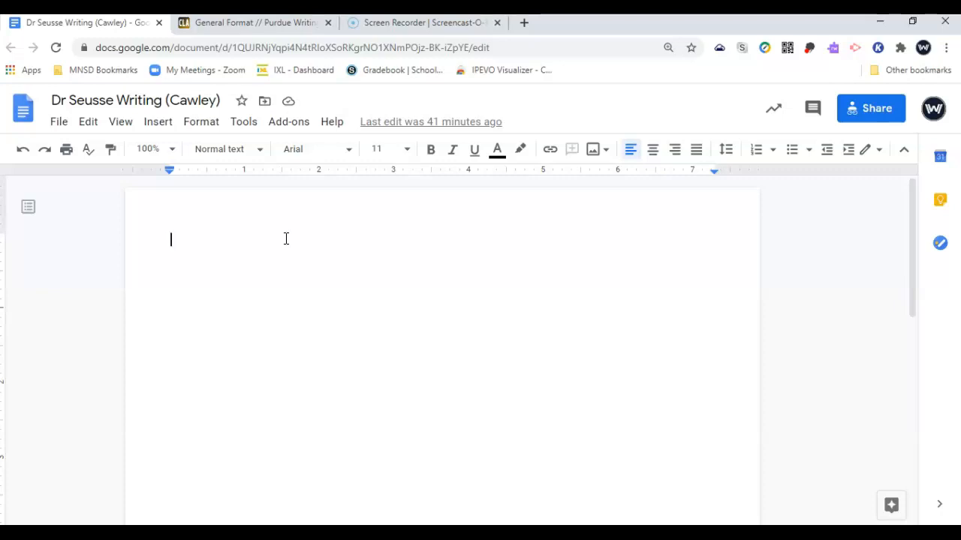
{"action": "left_click", "coordinate": [62, 126]}
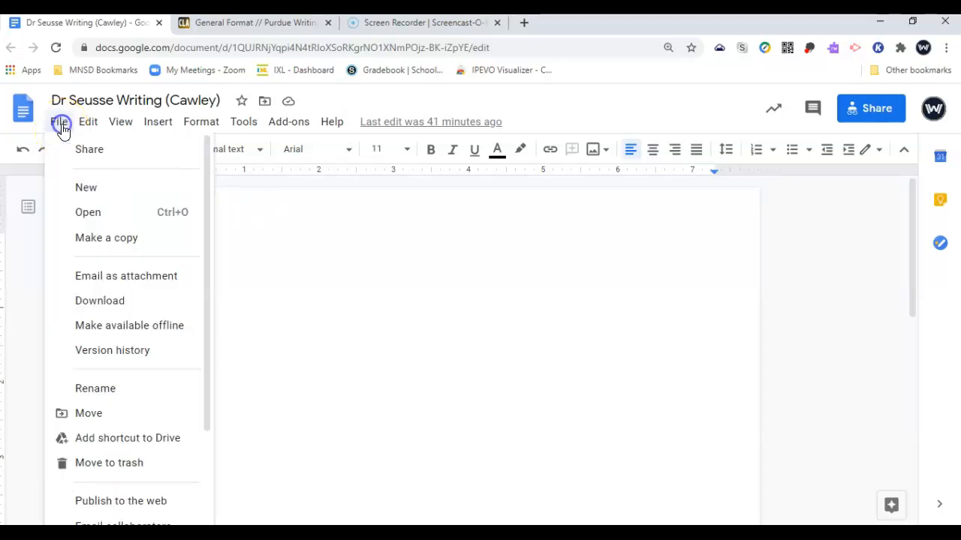
{"action": "scroll", "coordinate": [142, 474], "scroll_direction": "down", "scroll_amount": 1}
{"action": "scroll", "coordinate": [142, 474], "scroll_direction": "down", "scroll_amount": 1}
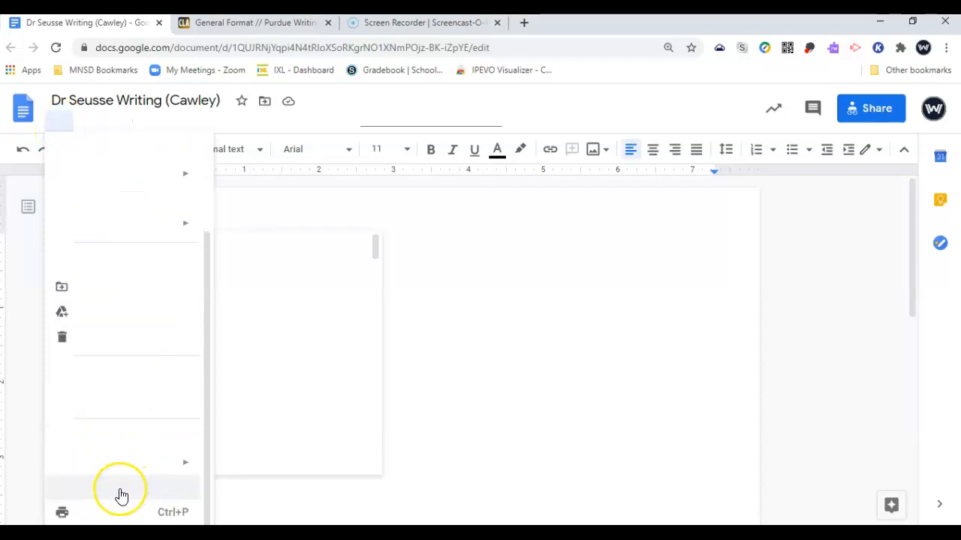
{"action": "left_click", "coordinate": [120, 489]}
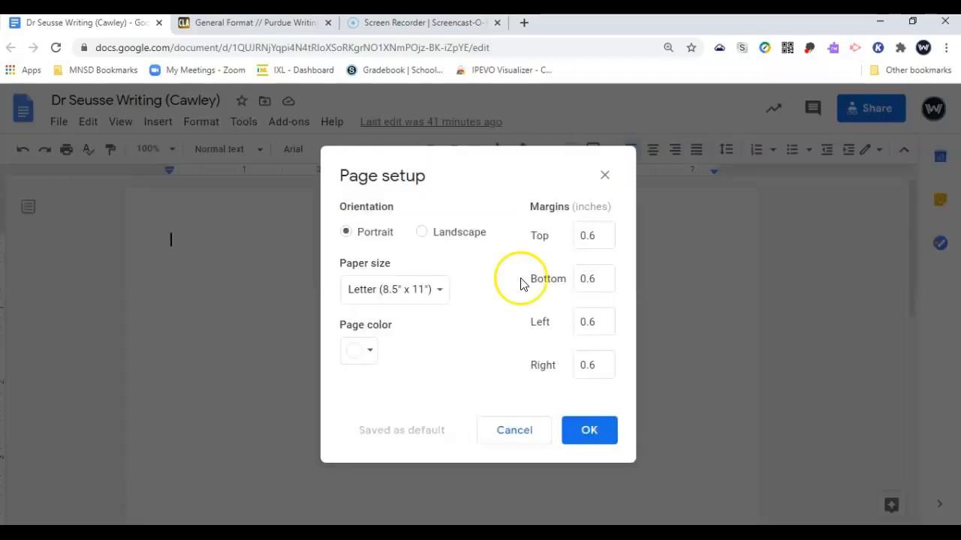
{"action": "double_click", "coordinate": [602, 241]}
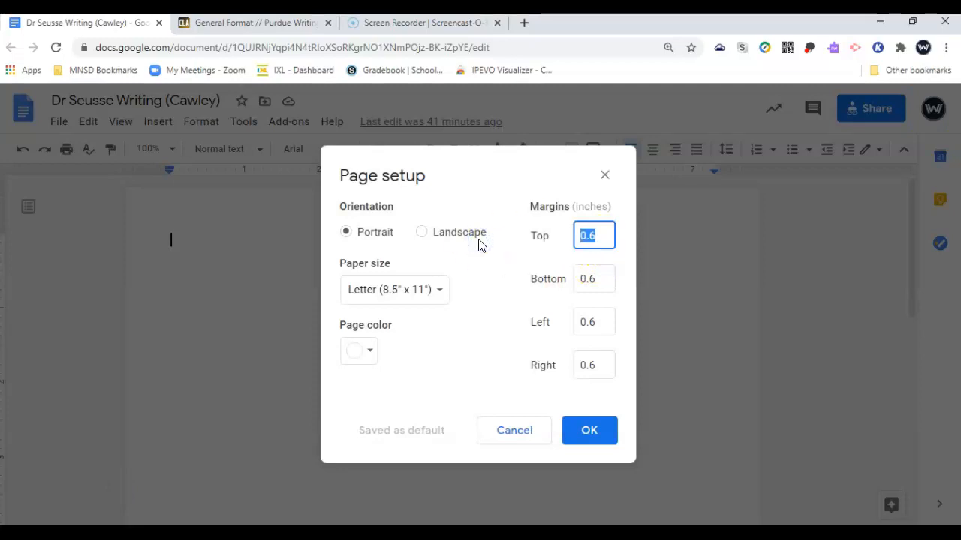
{"action": "type", "text": "1"}
{"action": "key", "text": "Tab"}
{"action": "type", "text": "1"}
{"action": "key", "text": "Tab"}
{"action": "key", "text": "Tab"}
{"action": "type", "text": "1"}
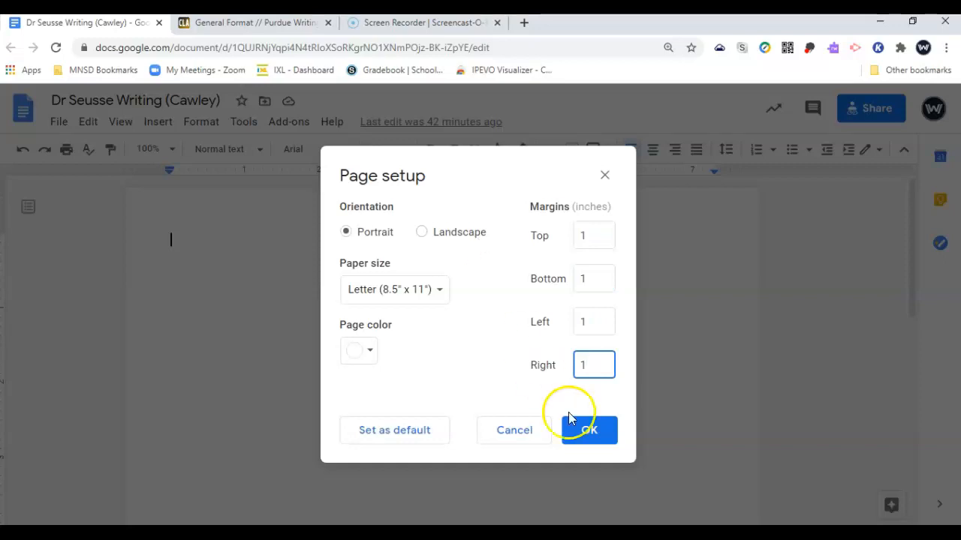
{"action": "left_click", "coordinate": [590, 430]}
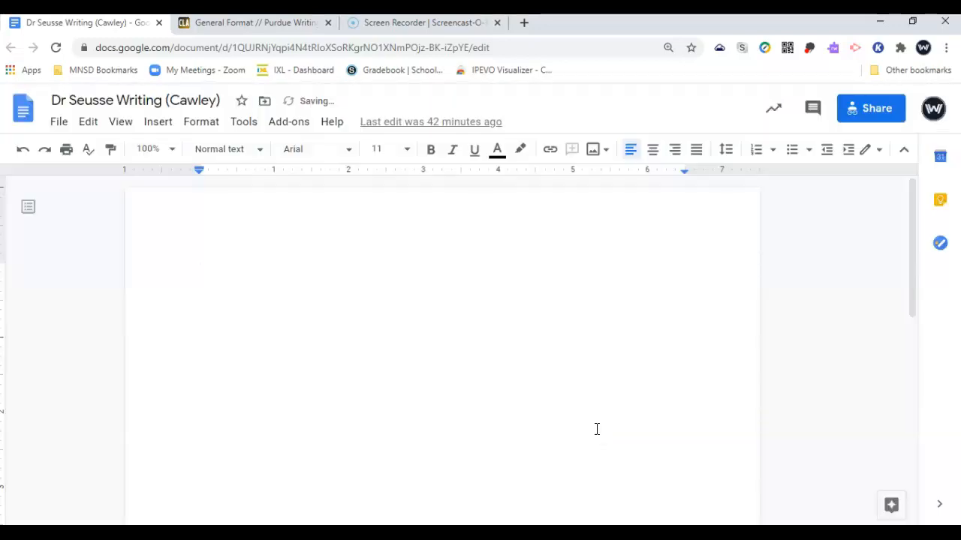
Set the document font to Times New Roman at size 12
{"action": "left_click", "coordinate": [337, 151]}
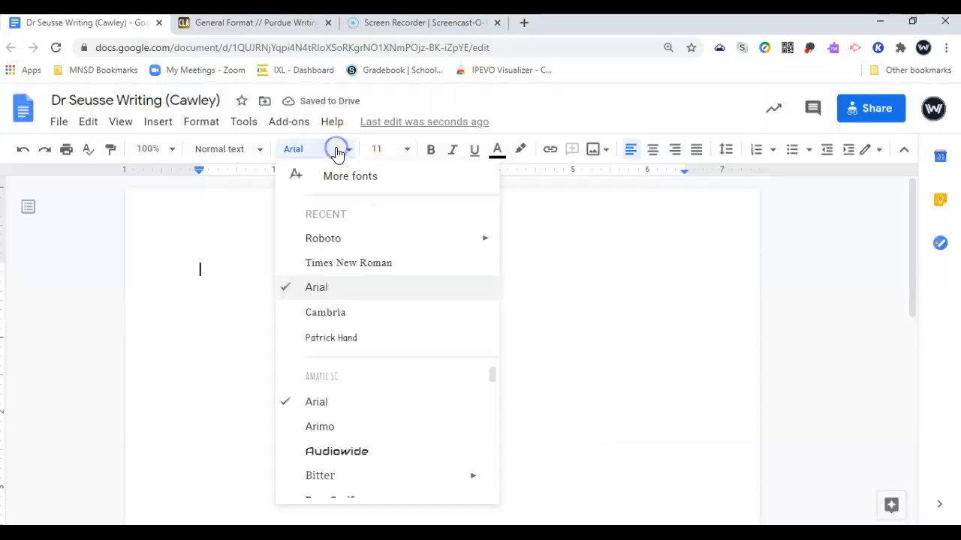
{"action": "left_click", "coordinate": [348, 263]}
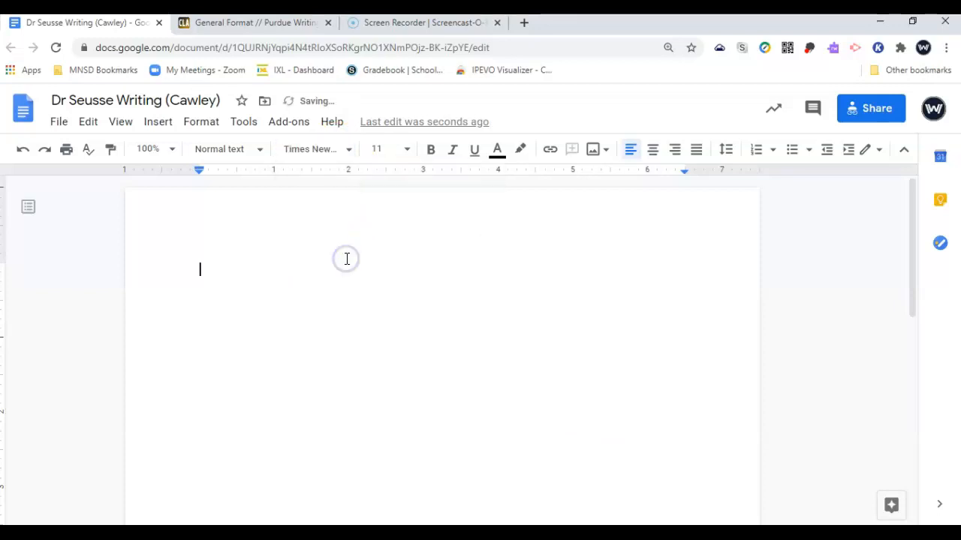
{"action": "left_click", "coordinate": [412, 158]}
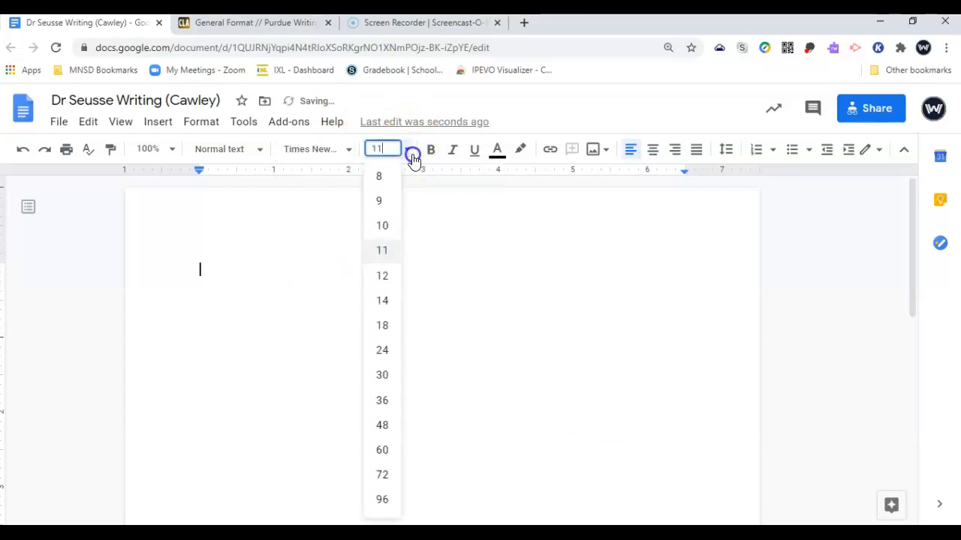
{"action": "left_click", "coordinate": [392, 275]}
Set the line spacing to Double
{"action": "left_click", "coordinate": [204, 125]}
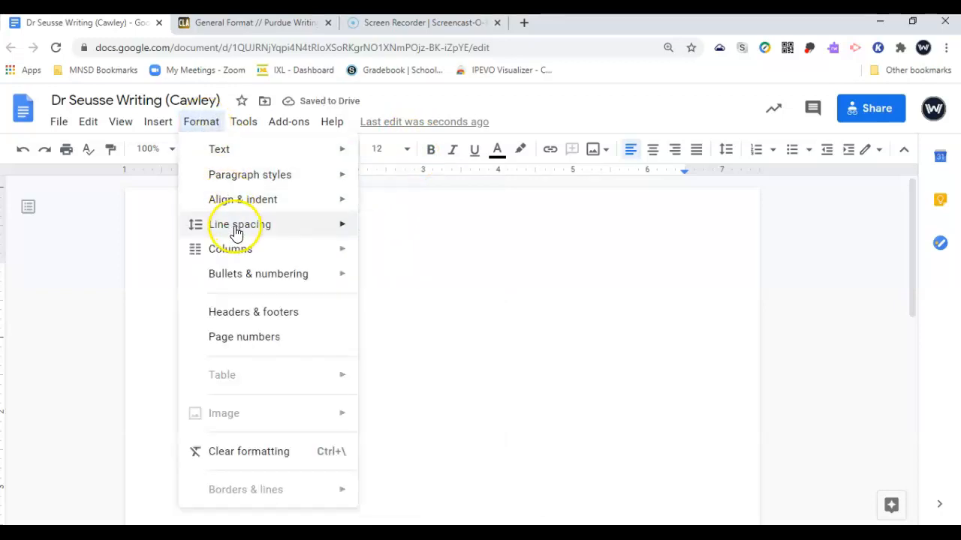
{"action": "mouse_move", "coordinate": [236, 234]}
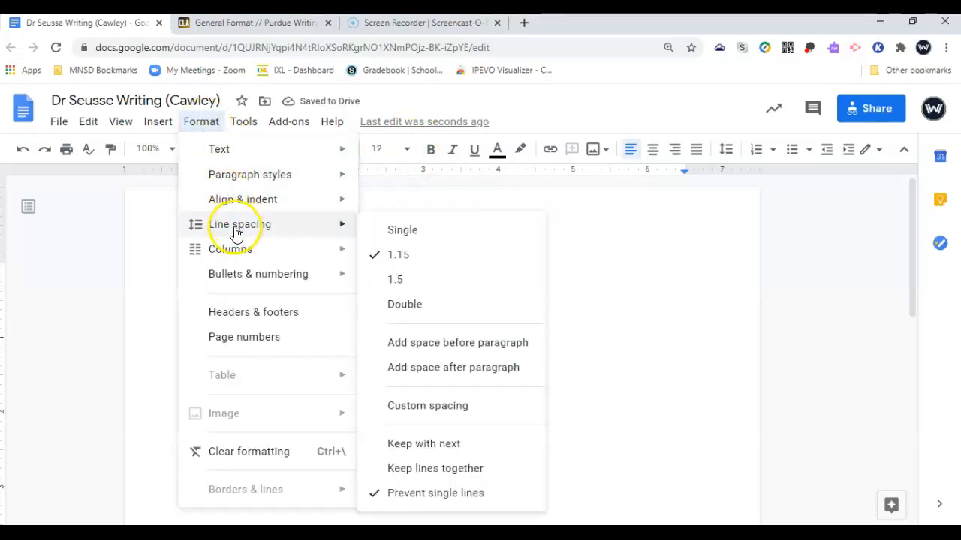
{"action": "left_click", "coordinate": [398, 308]}
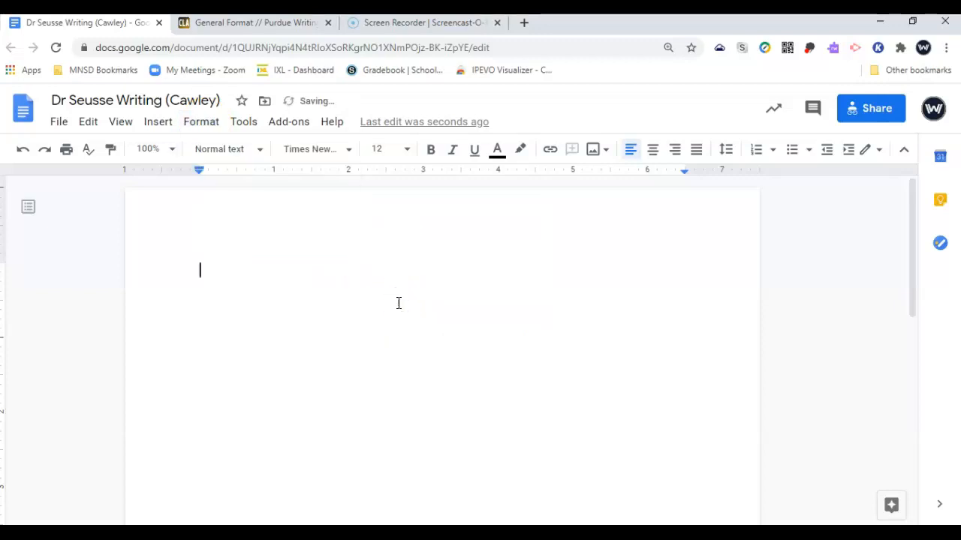
{"action": "left_click", "coordinate": [259, 22]}
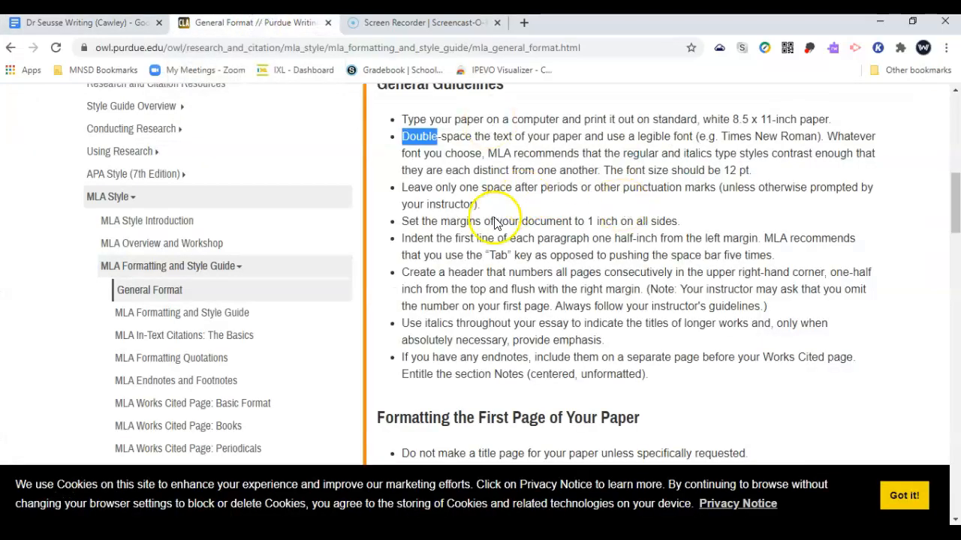
Highlight OWL's guideline on creating a page-number header, then return to the Google Doc
{"action": "triple_click", "coordinate": [409, 275]}
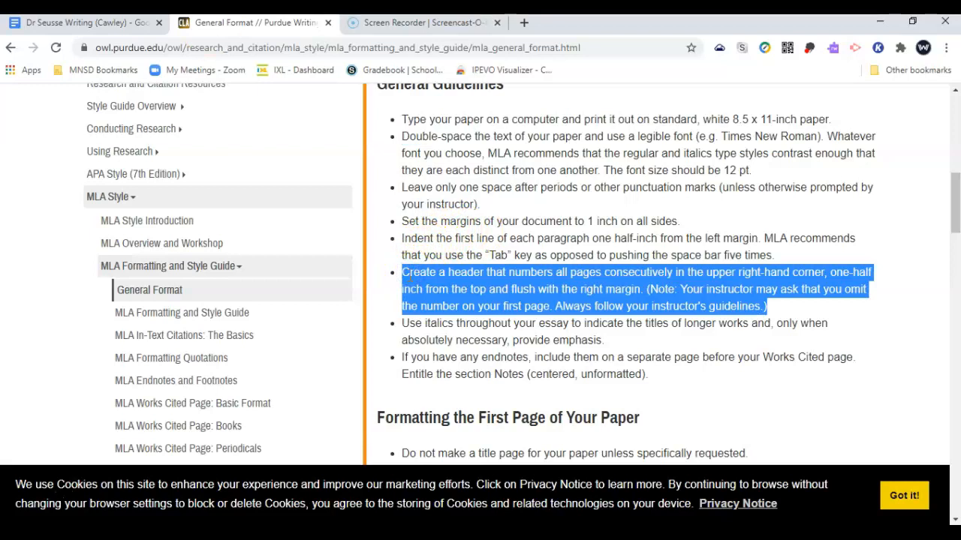
{"action": "left_click", "coordinate": [75, 22]}
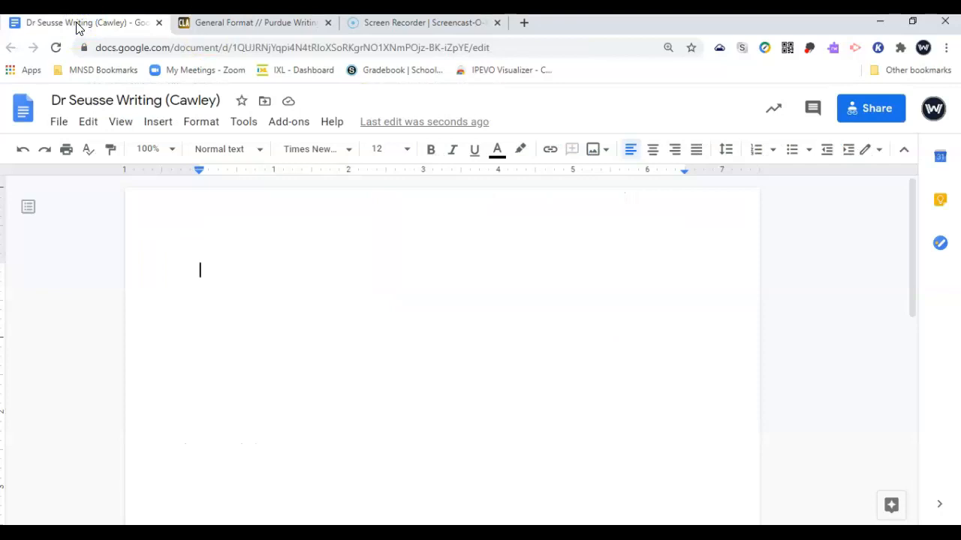
Insert top-right page numbers and type the author's last name before the number
{"action": "left_click", "coordinate": [150, 127]}
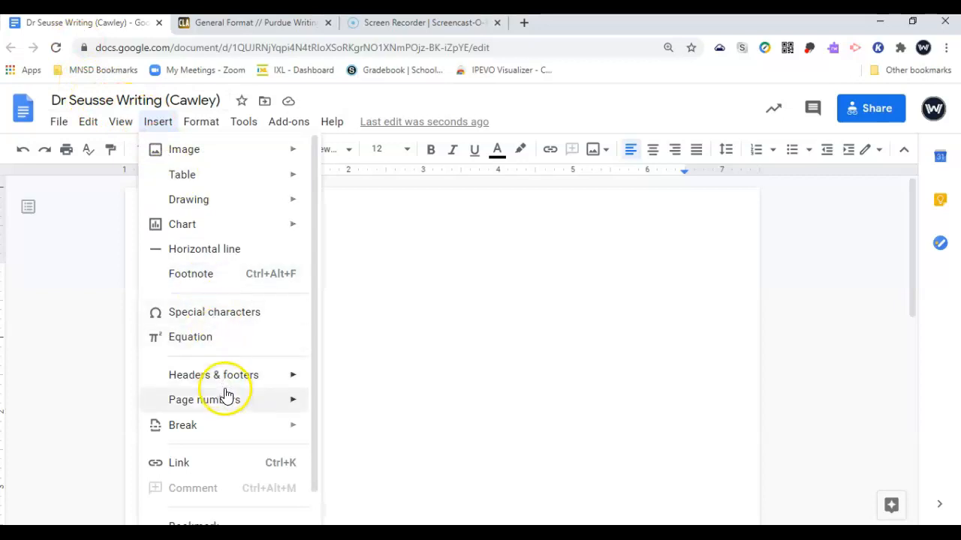
{"action": "mouse_move", "coordinate": [226, 396]}
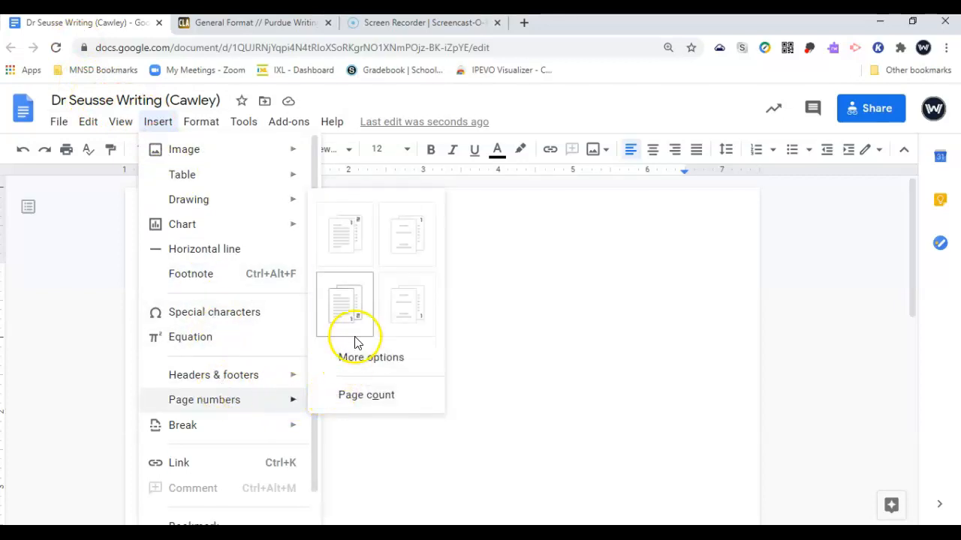
{"action": "left_click", "coordinate": [347, 245]}
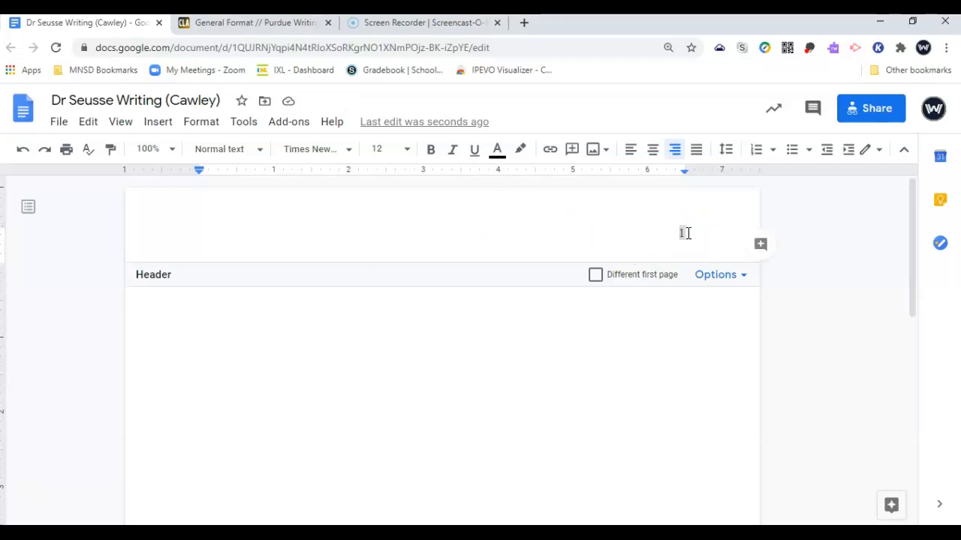
{"action": "type", "text": "Caw"}
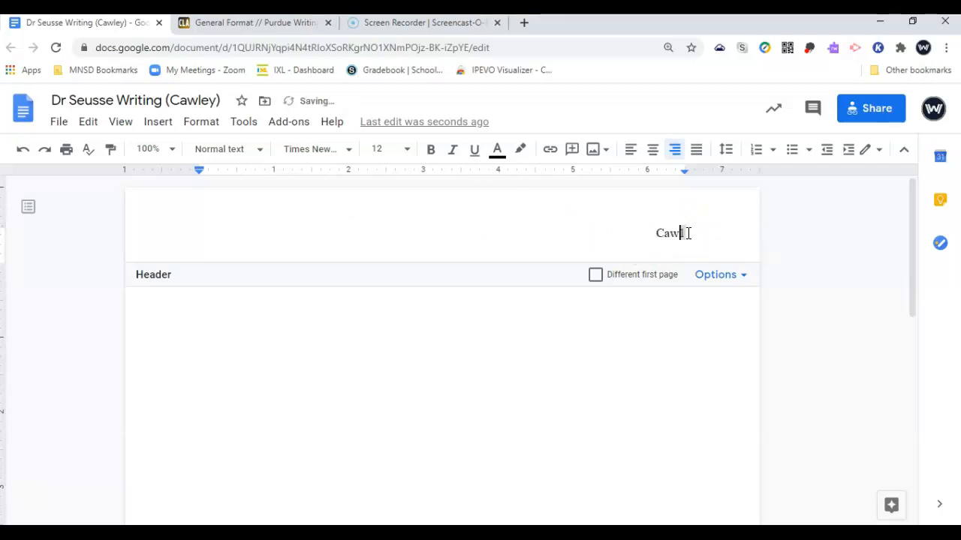
{"action": "type", "text": "ley"}
Format the header's name and page number as Times New Roman, size 12
{"action": "left_click_drag", "start_coordinate": [685, 234], "coordinate": [637, 234]}
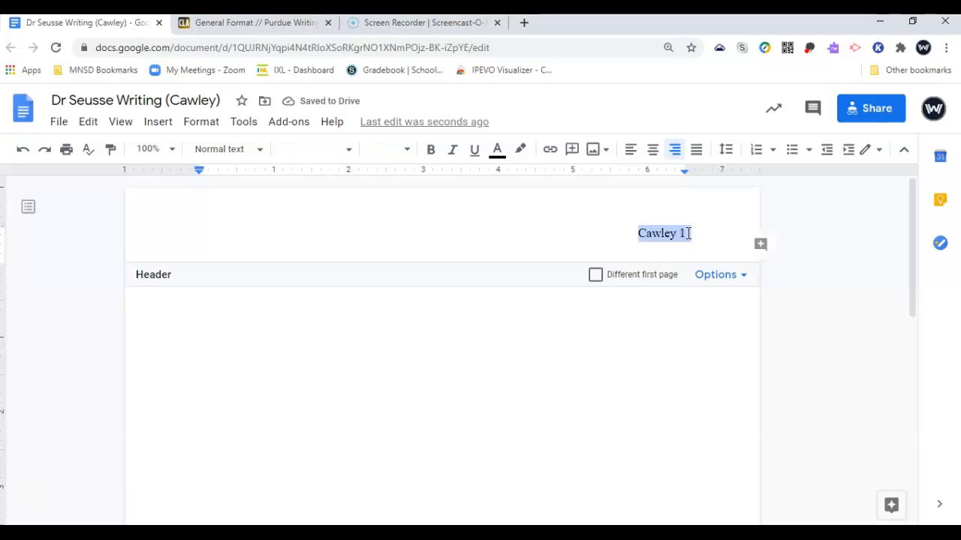
{"action": "left_click", "coordinate": [313, 149]}
{"action": "left_click", "coordinate": [319, 239]}
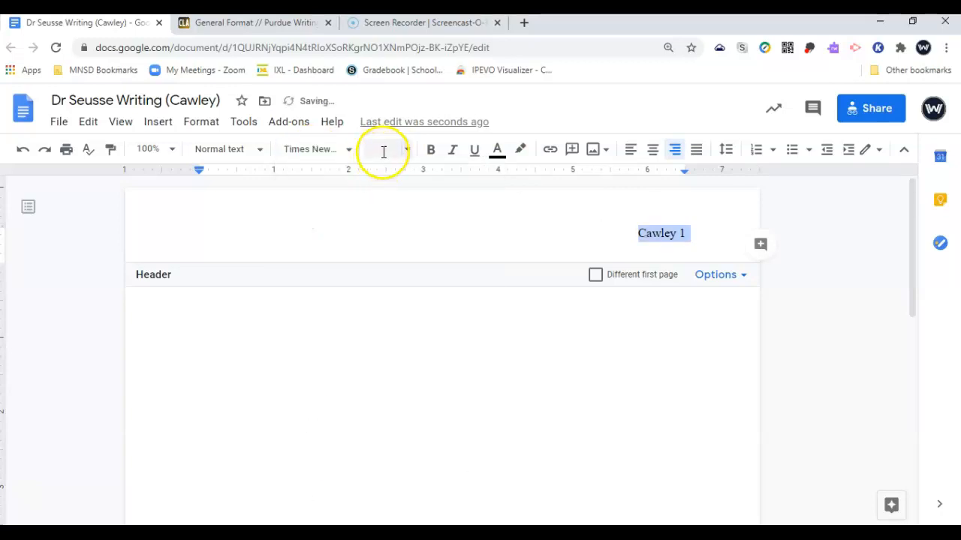
{"action": "left_click", "coordinate": [384, 151]}
{"action": "type", "text": "1"}
{"action": "key", "text": "Return"}
{"action": "left_click", "coordinate": [371, 318]}
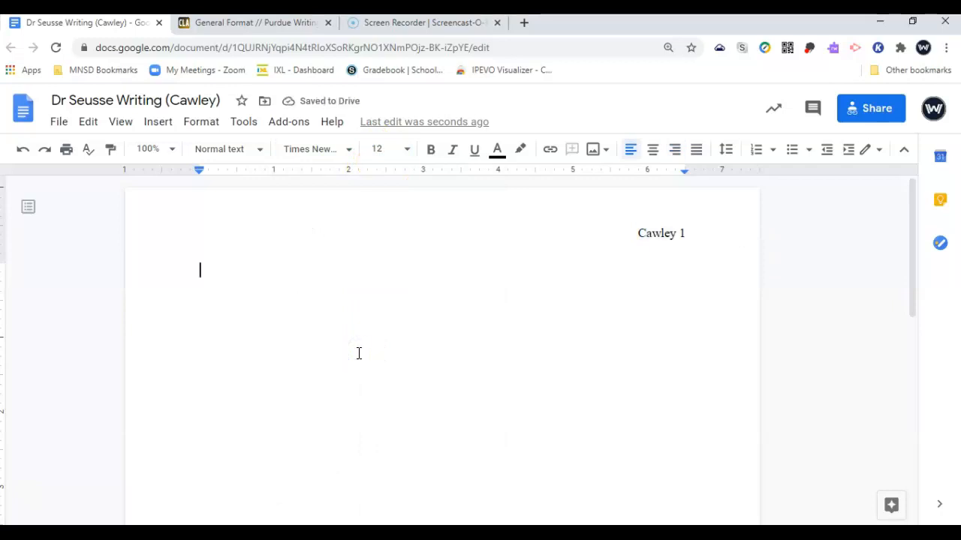
Scroll Purdue OWL's General Format page to the sample MLA first page and zoom in
{"action": "left_click", "coordinate": [271, 22]}
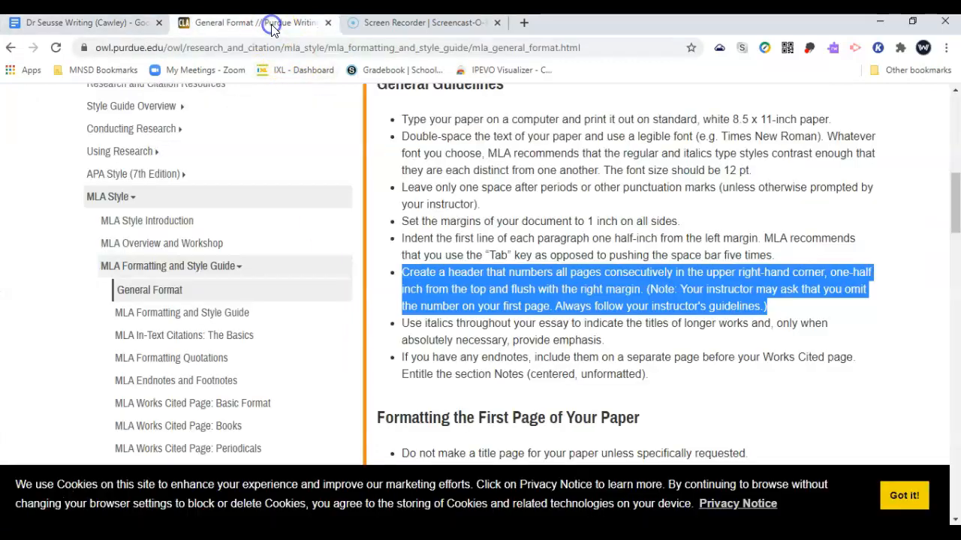
{"action": "scroll", "coordinate": [546, 293], "scroll_direction": "down", "scroll_amount": 3}
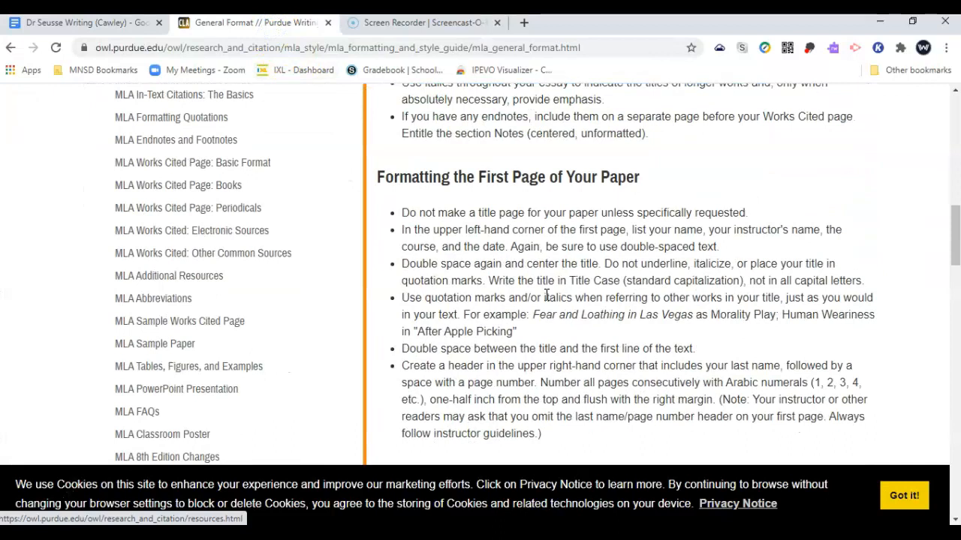
{"action": "scroll", "coordinate": [546, 295], "scroll_direction": "down", "scroll_amount": 5}
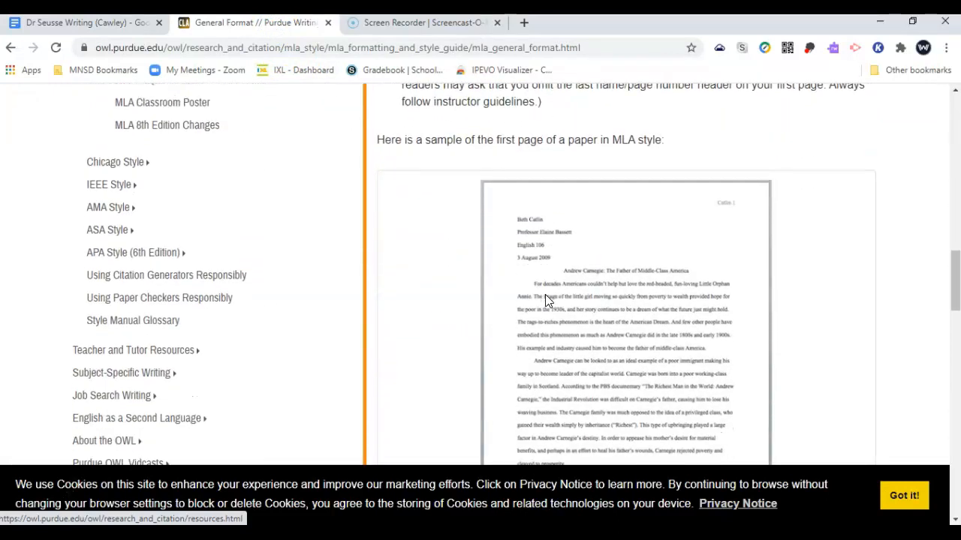
{"action": "key", "text": "ctrl+plus"}
{"action": "key", "text": "ctrl+plus"}
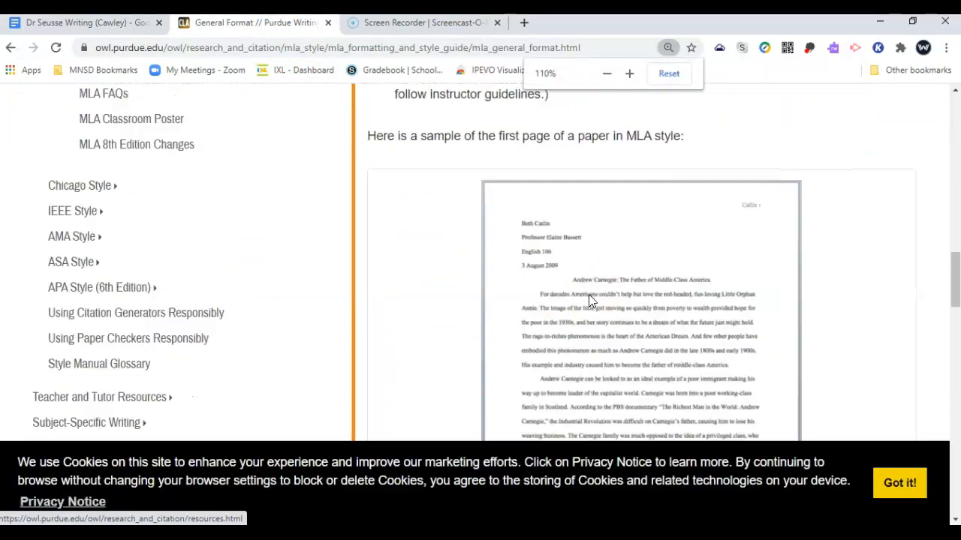
{"action": "scroll", "coordinate": [589, 299], "scroll_direction": "down", "scroll_amount": 5}
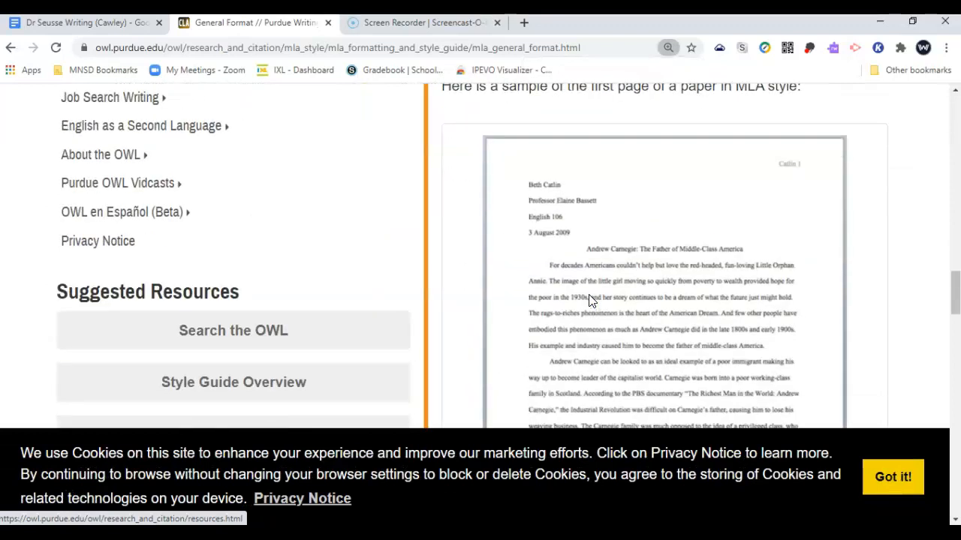
{"action": "scroll", "coordinate": [589, 299], "scroll_direction": "up", "scroll_amount": 1}
{"action": "scroll", "coordinate": [713, 274], "scroll_direction": "up", "scroll_amount": 1}
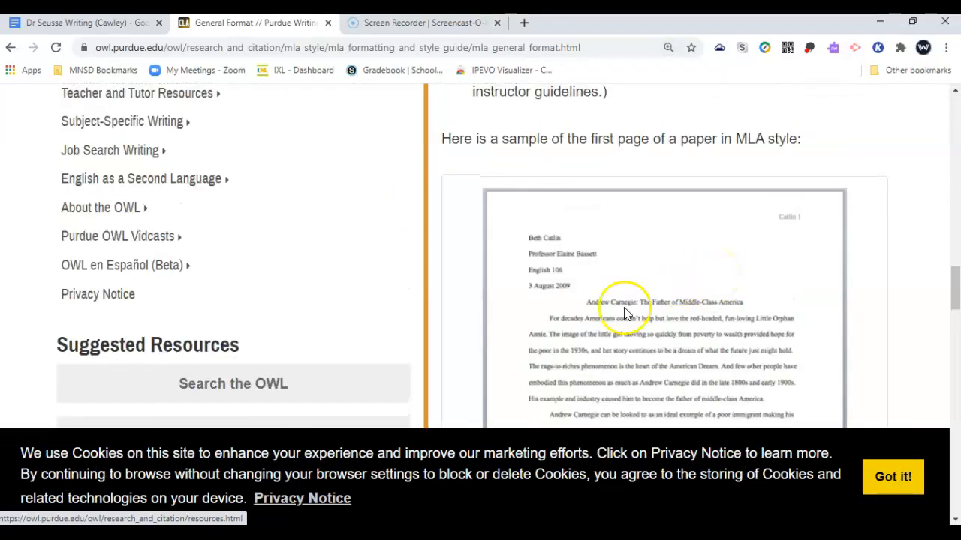
{"action": "scroll", "coordinate": [638, 300], "scroll_direction": "down", "scroll_amount": 1}
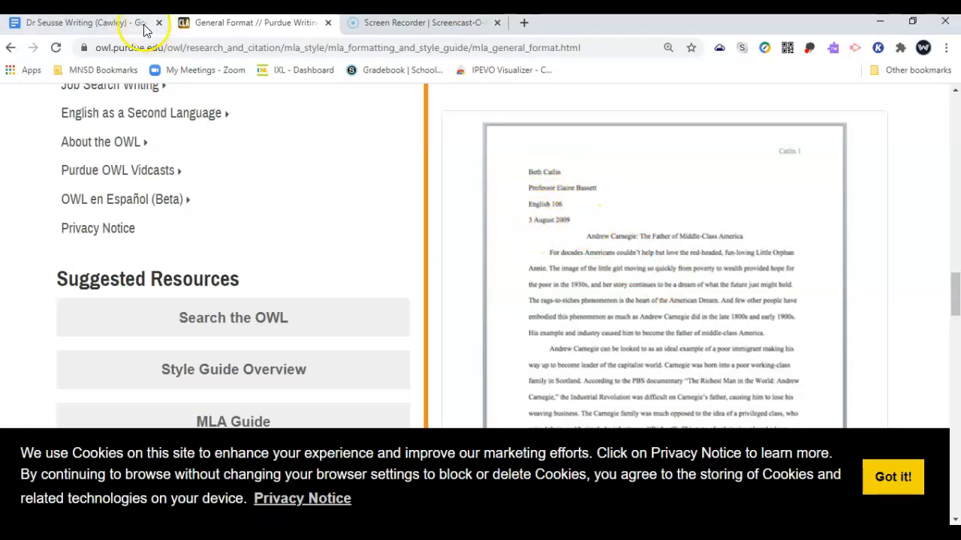
Type heading lines with the student's name, the teacher's name and 10th World Literature
{"action": "left_click", "coordinate": [103, 23]}
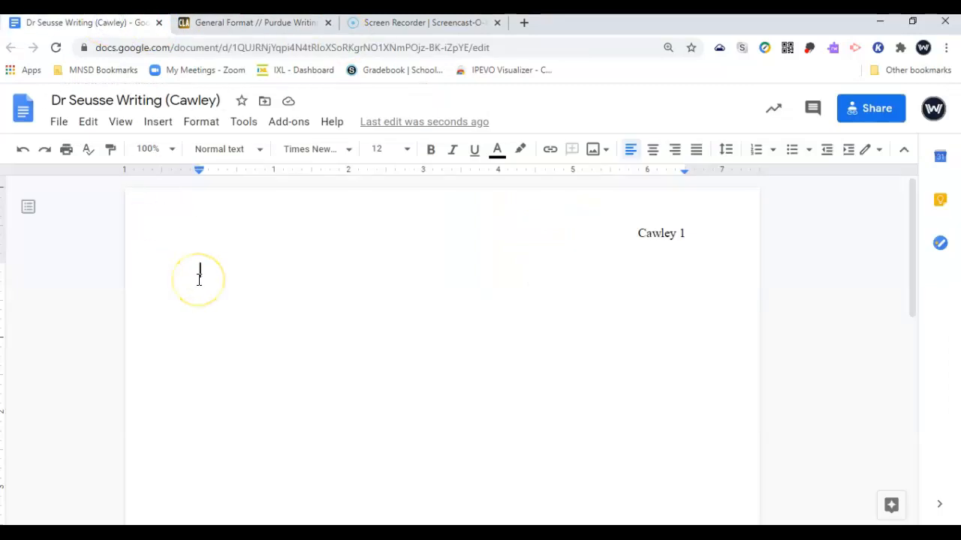
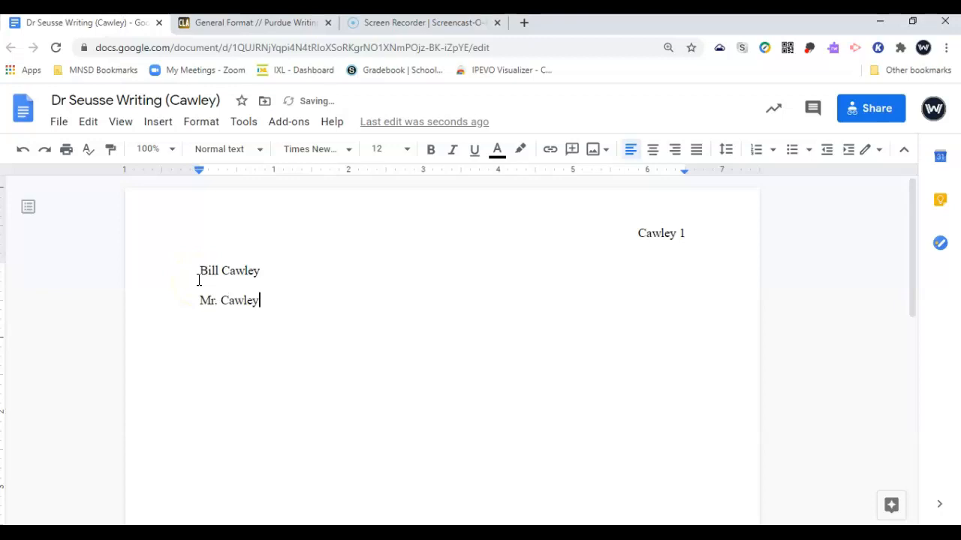
{"action": "key", "text": "Return"}
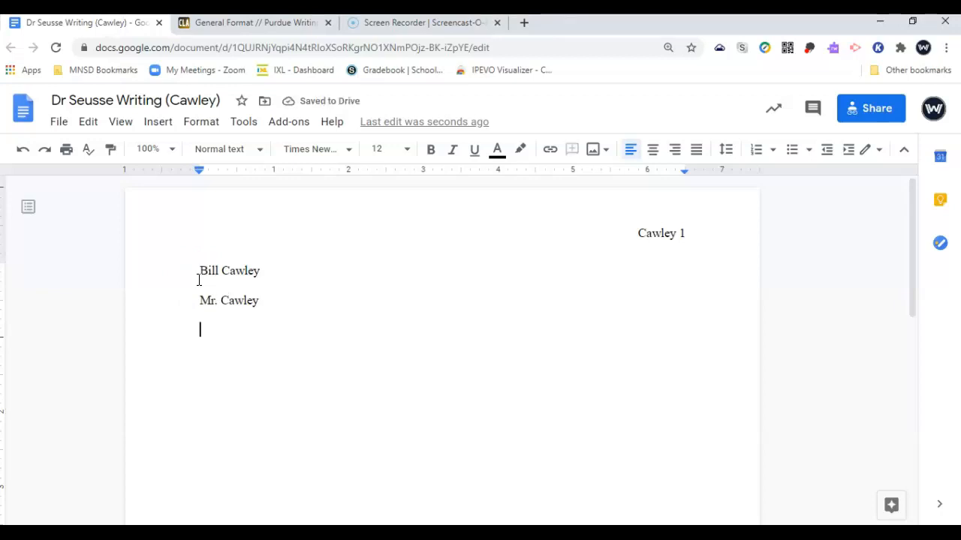
{"action": "type", "text": "10th World Literature (1520 1"}
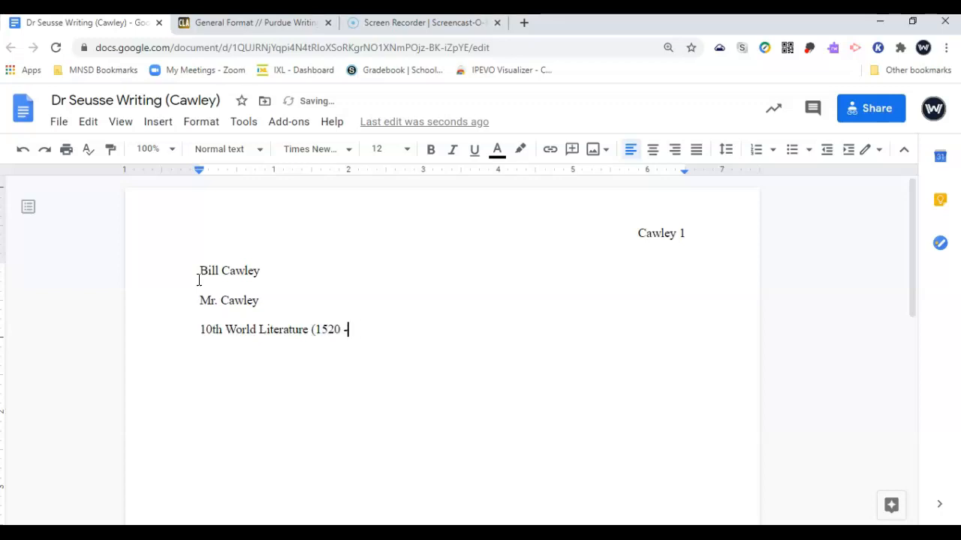
{"action": "key", "text": "BackSpace"}
Add the date line 7 October 2020 and start a new line below it
{"action": "type", "text": "7 October 2020"}
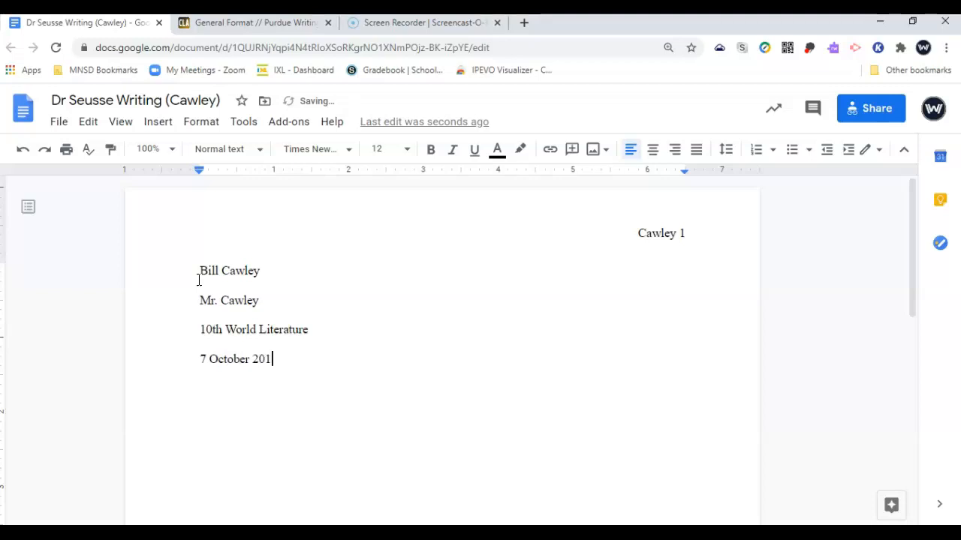
{"action": "left_click", "coordinate": [198, 361]}
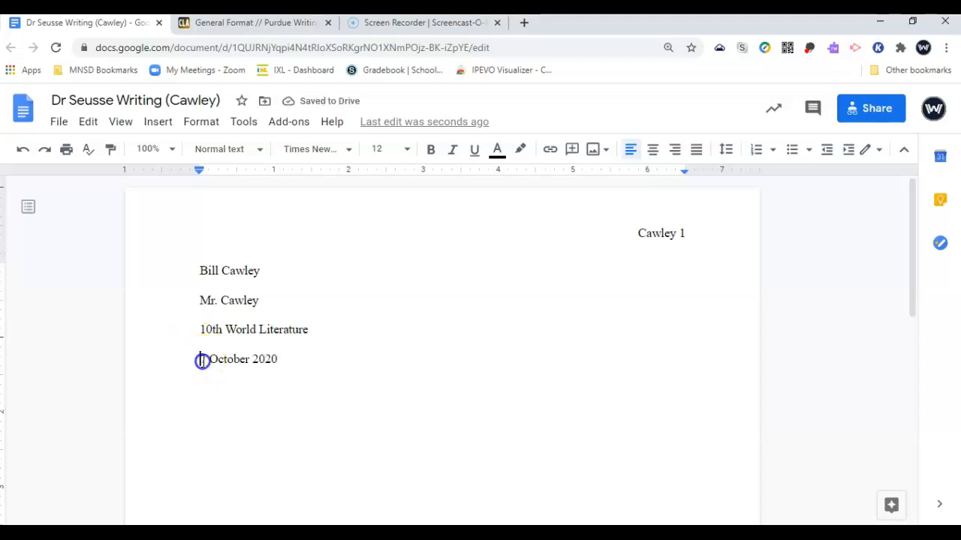
{"action": "double_click", "coordinate": [232, 361]}
{"action": "double_click", "coordinate": [263, 361]}
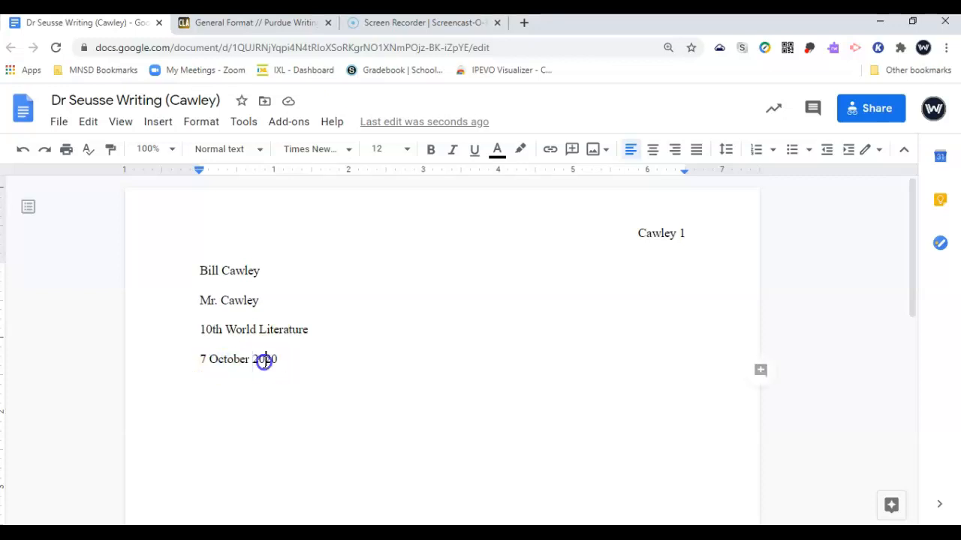
{"action": "left_click", "coordinate": [286, 363]}
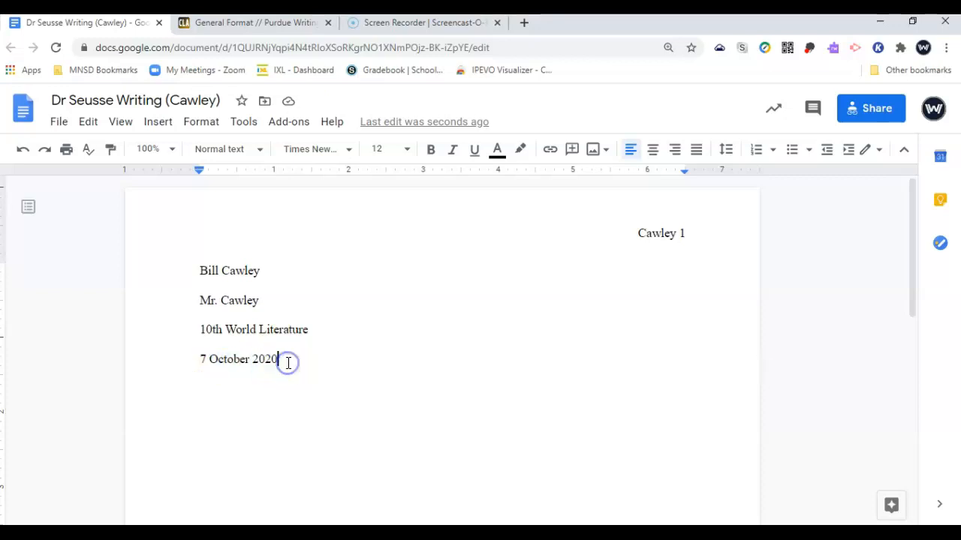
{"action": "key", "text": "Return"}
Add the centred title 'Dr. Seuss Writing', correcting the misspelling Seusse to Seuss
{"action": "left_click", "coordinate": [658, 153]}
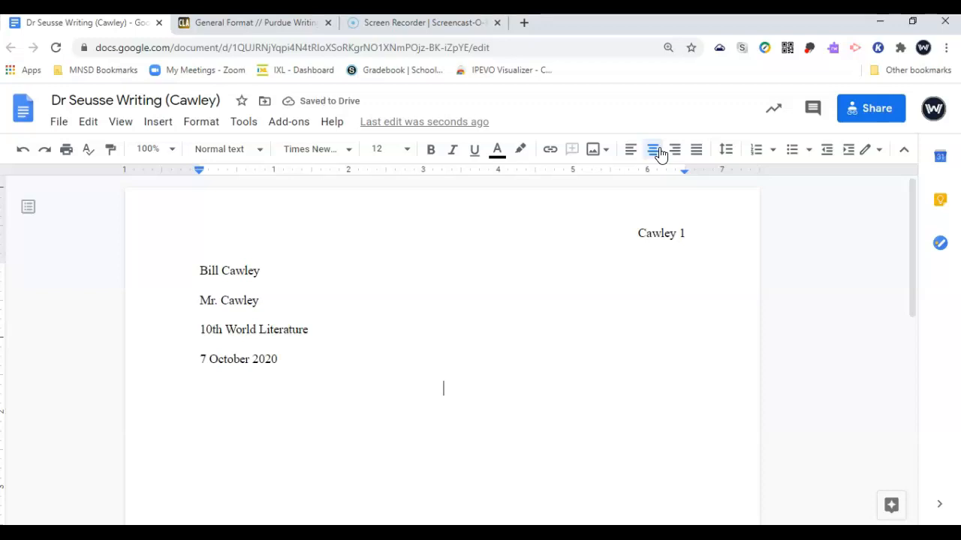
{"action": "type", "text": "D"}
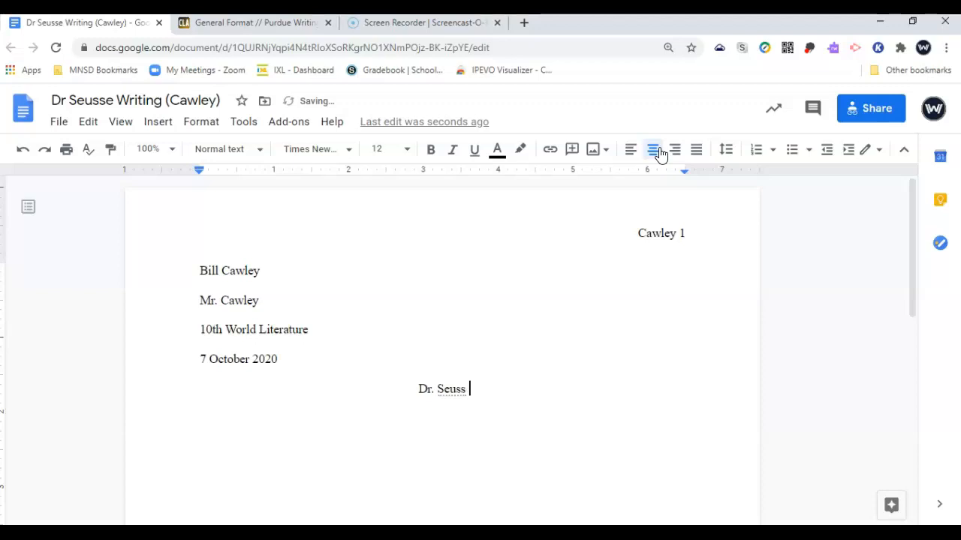
{"action": "type", "text": "r. Seusse Writing"}
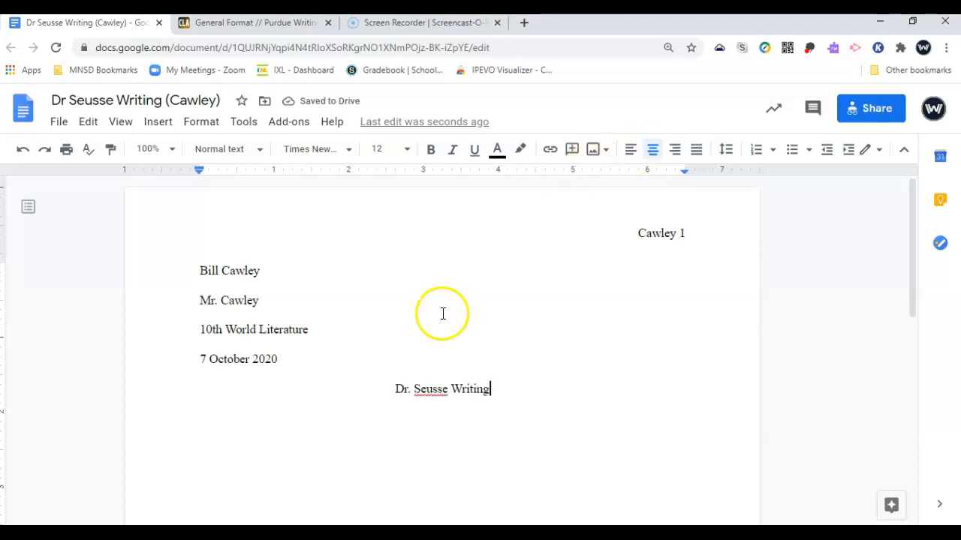
{"action": "right_click", "coordinate": [422, 392]}
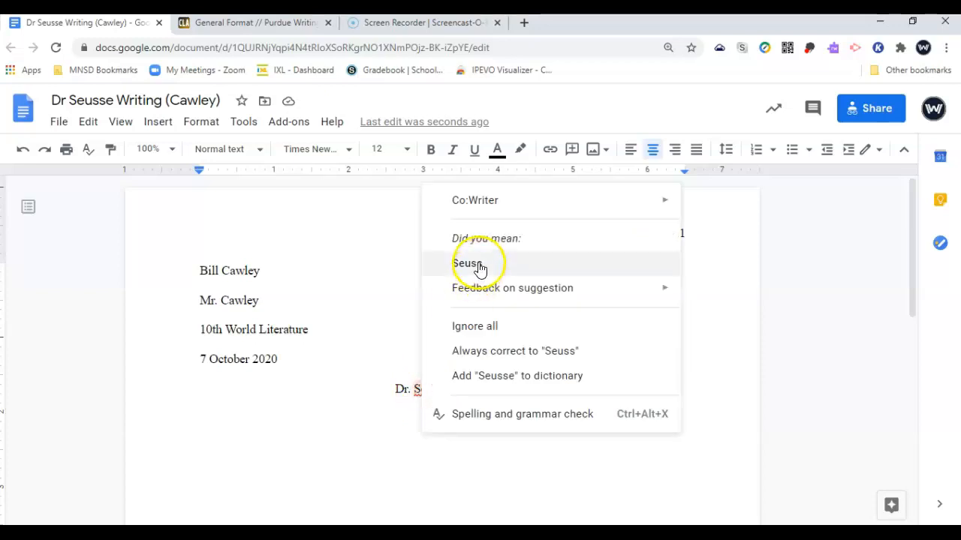
{"action": "left_click", "coordinate": [480, 269]}
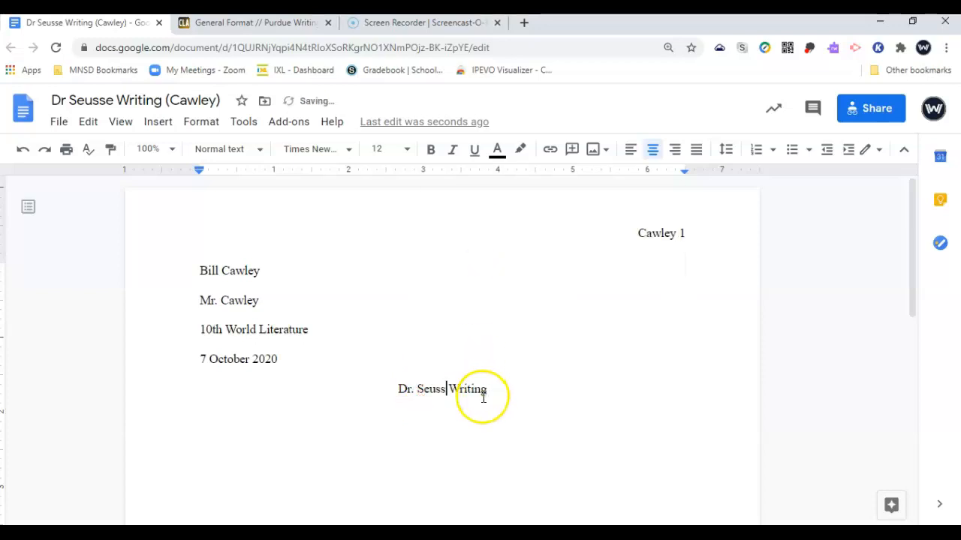
Rename the file to 'Dr Seuss Writing' followed by the author's last name in parentheses
{"action": "left_click", "coordinate": [112, 102]}
{"action": "key", "text": "BackSpace"}
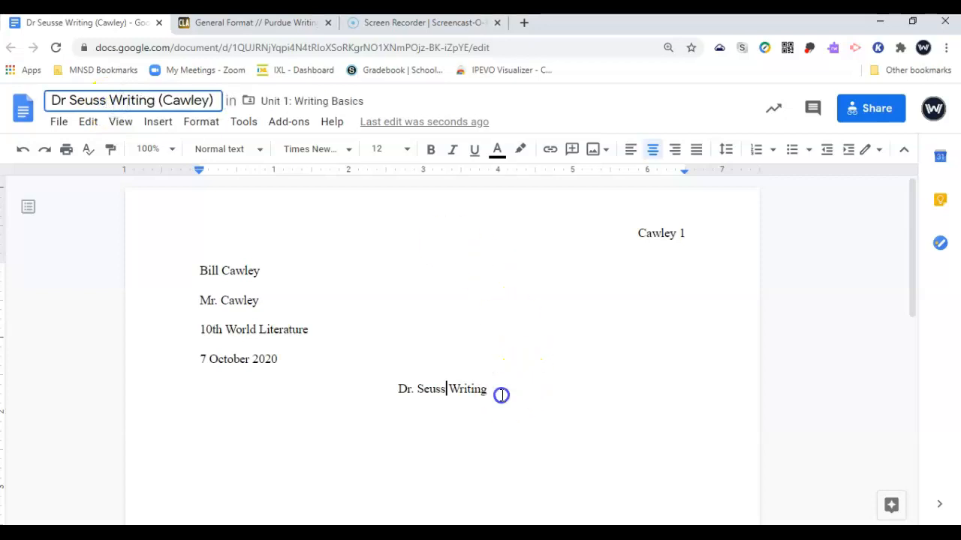
{"action": "left_click", "coordinate": [501, 394]}
Add a left-aligned 'Begin writing here ...' line, then a centred 'Works Cited' heading below it
{"action": "key", "text": "Return"}
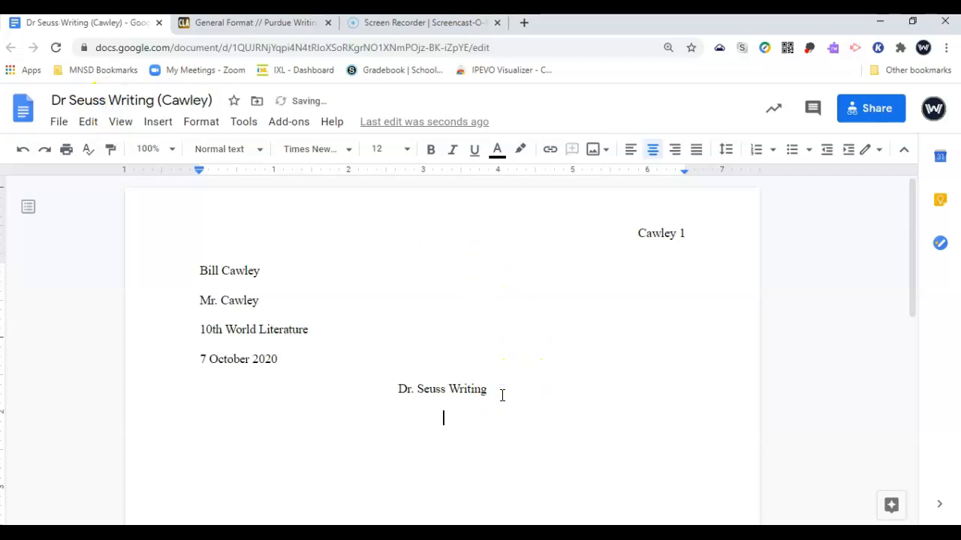
{"action": "key", "text": "ctrl+shift+l"}
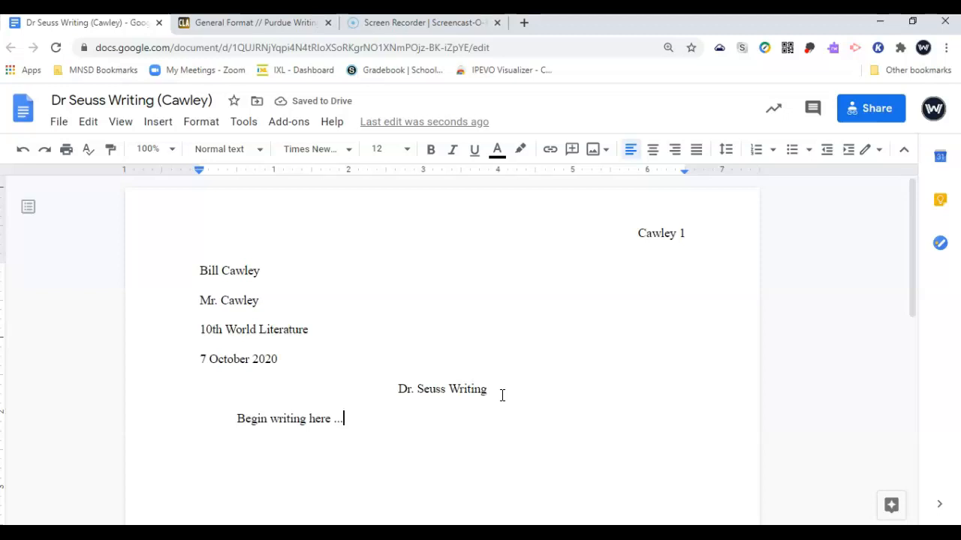
{"action": "key", "text": "Return"}
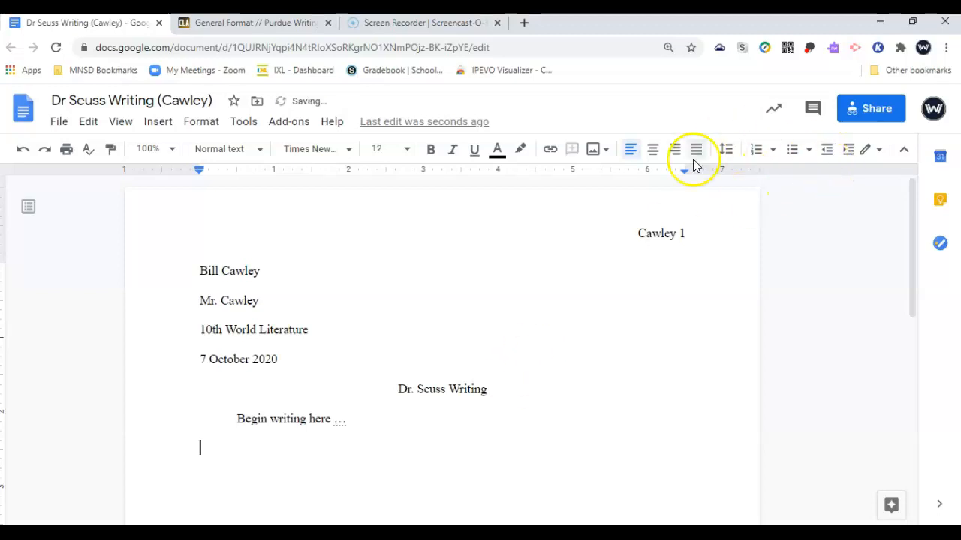
{"action": "left_click", "coordinate": [652, 151]}
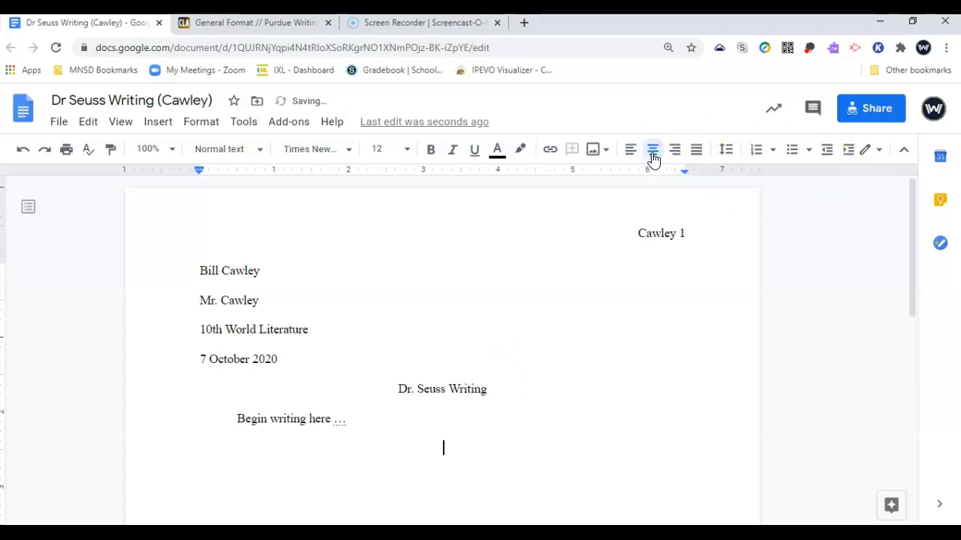
{"action": "type", "text": "Works Cited"}
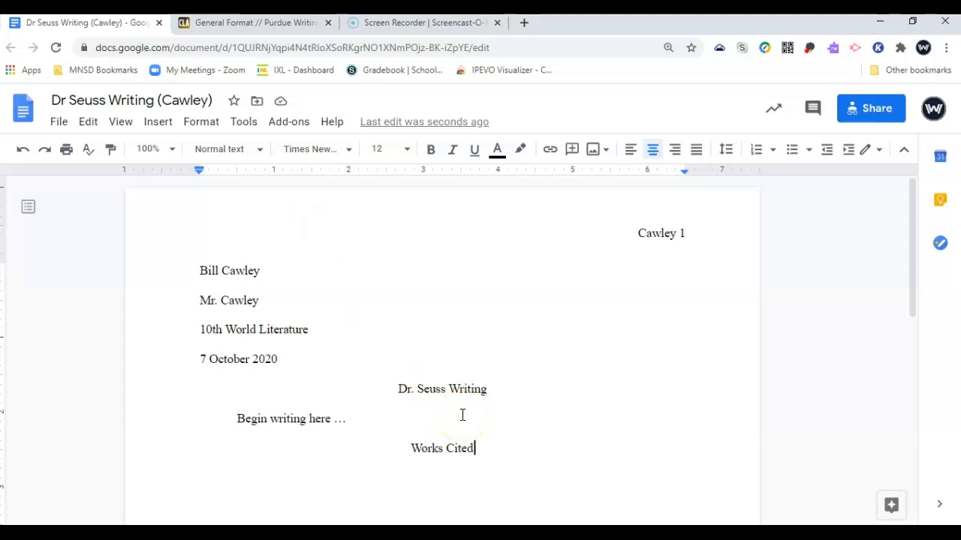
{"action": "scroll", "coordinate": [463, 415], "scroll_direction": "down", "scroll_amount": 1}
Open Purdue OWL's MLA Guide from Suggested Resources and dismiss the cookie banner
{"action": "left_click", "coordinate": [255, 27]}
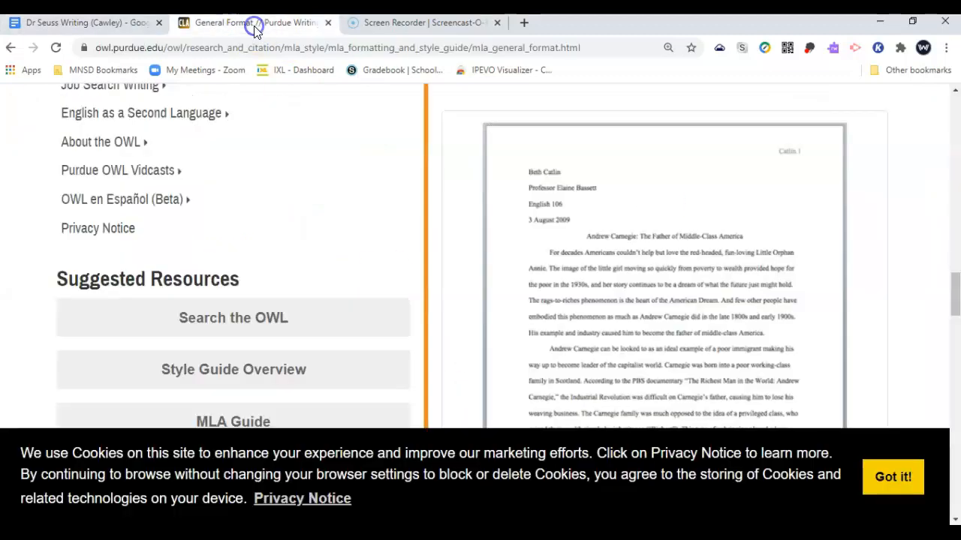
{"action": "scroll", "coordinate": [208, 262], "scroll_direction": "up", "scroll_amount": 1}
{"action": "scroll", "coordinate": [208, 262], "scroll_direction": "down", "scroll_amount": 2}
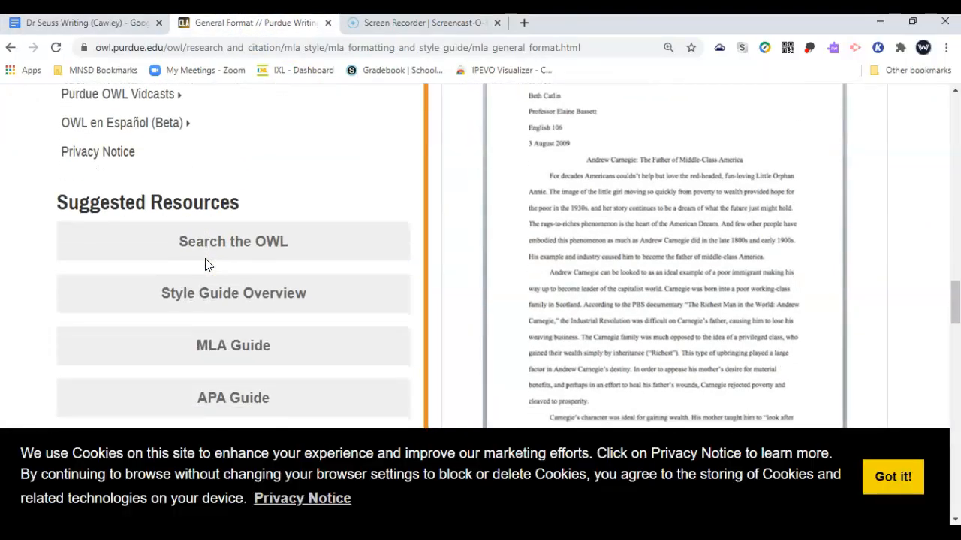
{"action": "scroll", "coordinate": [208, 264], "scroll_direction": "down", "scroll_amount": 1}
{"action": "scroll", "coordinate": [205, 274], "scroll_direction": "down", "scroll_amount": 1}
{"action": "left_click", "coordinate": [206, 285]}
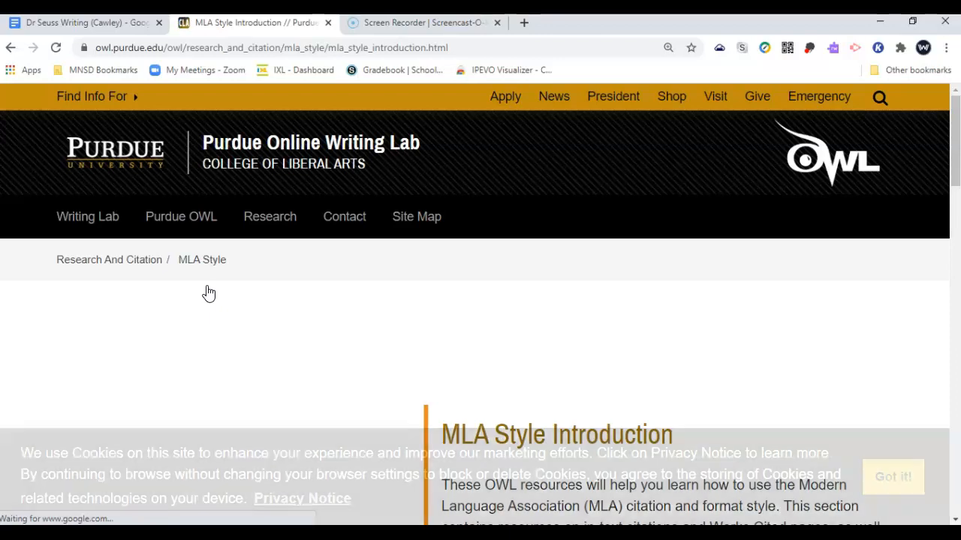
{"action": "scroll", "coordinate": [208, 292], "scroll_direction": "down", "scroll_amount": 2}
{"action": "scroll", "coordinate": [795, 410], "scroll_direction": "down", "scroll_amount": 1}
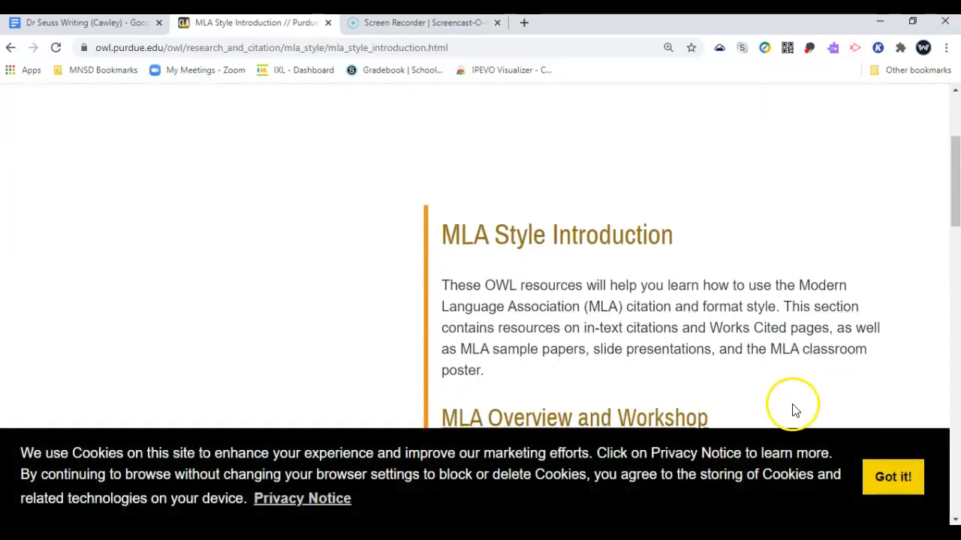
{"action": "left_click", "coordinate": [890, 476]}
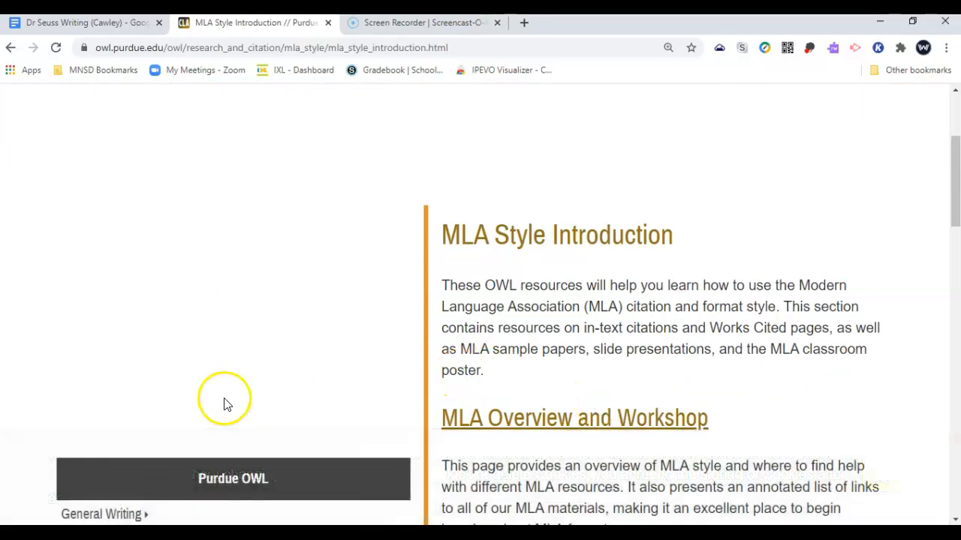
{"action": "scroll", "coordinate": [225, 405], "scroll_direction": "down", "scroll_amount": 5}
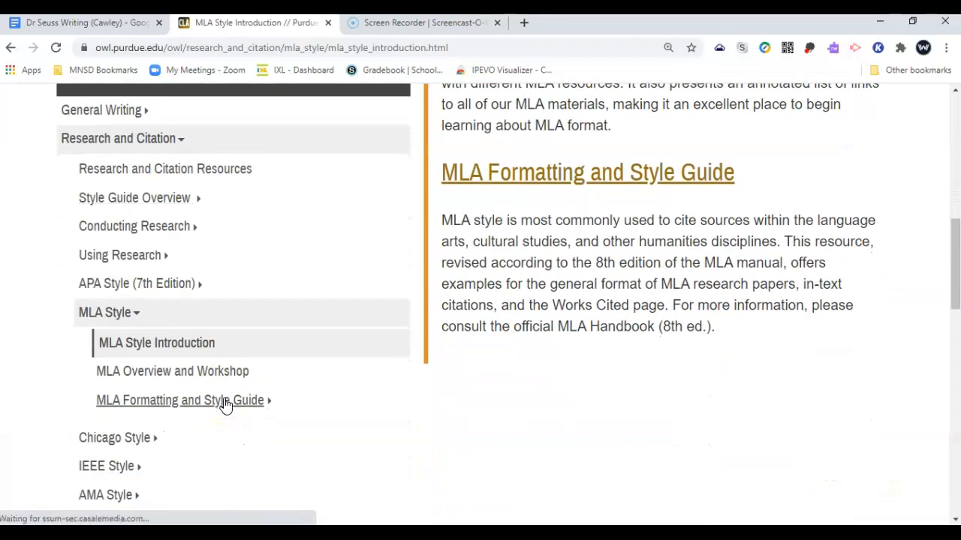
Go through Research and Citation Resources and MLA Style to the MLA Formatting and Style Guide
{"action": "left_click", "coordinate": [150, 177]}
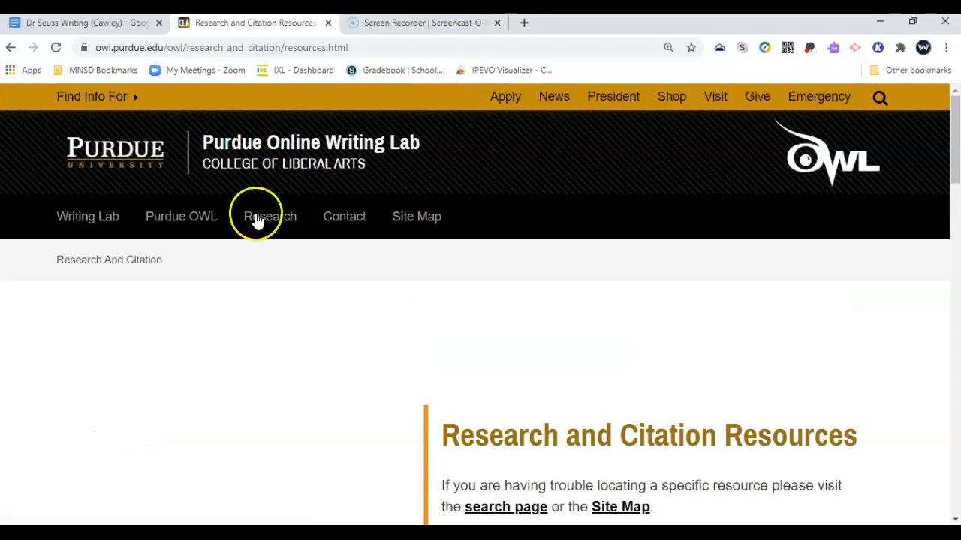
{"action": "scroll", "coordinate": [664, 412], "scroll_direction": "down", "scroll_amount": 4}
{"action": "scroll", "coordinate": [664, 420], "scroll_direction": "down", "scroll_amount": 3}
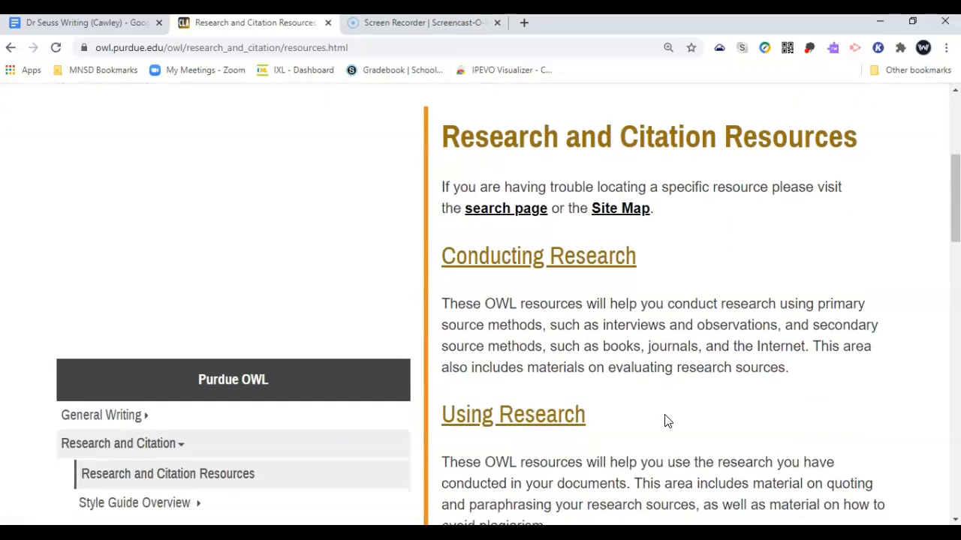
{"action": "scroll", "coordinate": [664, 420], "scroll_direction": "down", "scroll_amount": 4}
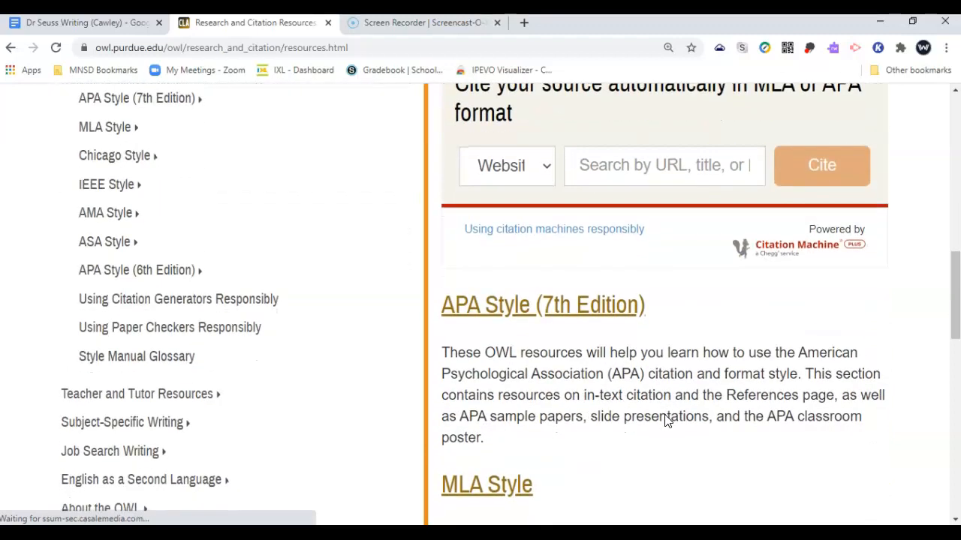
{"action": "scroll", "coordinate": [664, 420], "scroll_direction": "down", "scroll_amount": 2}
{"action": "left_click", "coordinate": [489, 371]}
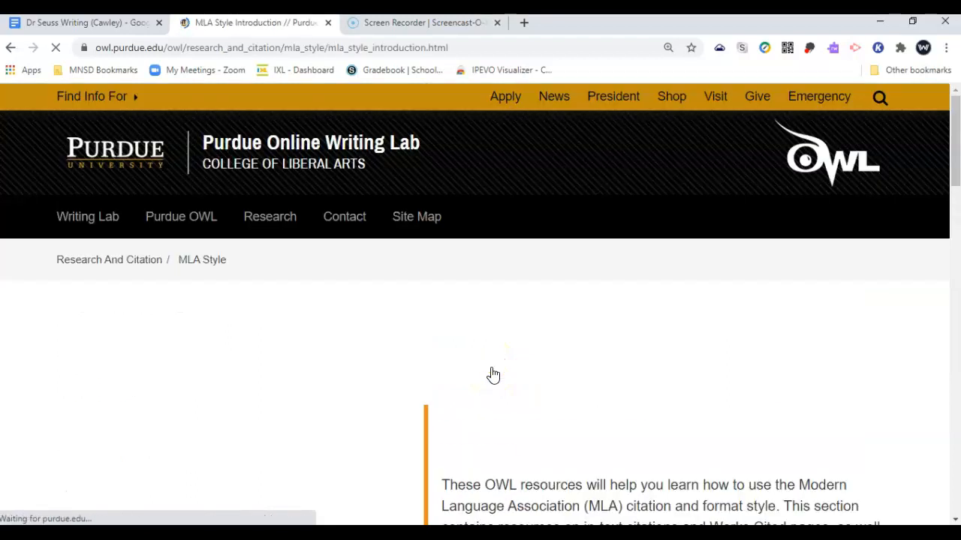
{"action": "scroll", "coordinate": [493, 374], "scroll_direction": "down", "scroll_amount": 5}
{"action": "scroll", "coordinate": [491, 373], "scroll_direction": "down", "scroll_amount": 2}
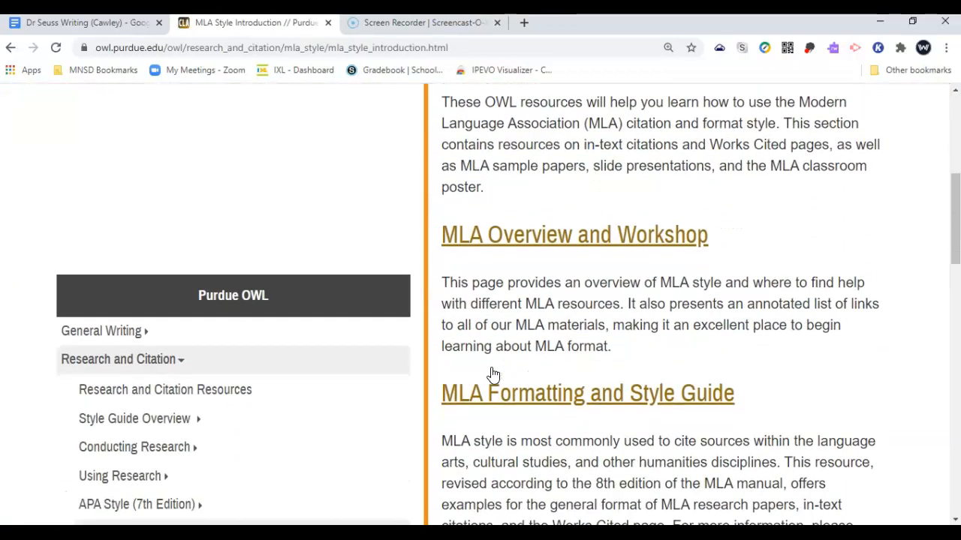
{"action": "left_click", "coordinate": [504, 370]}
{"action": "scroll", "coordinate": [518, 363], "scroll_direction": "down", "scroll_amount": 1}
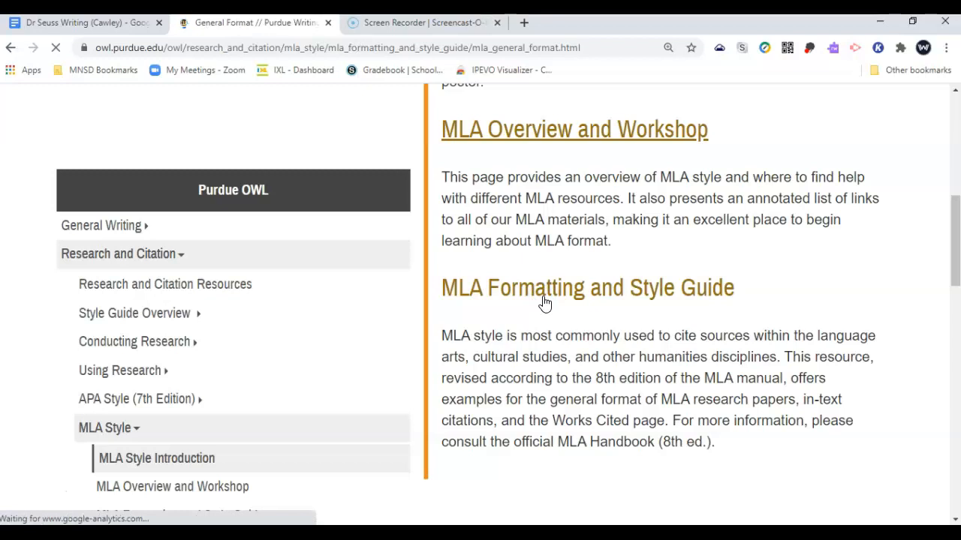
Pick MLA Works Cited Page: Books from the General Format page's sidebar
{"action": "scroll", "coordinate": [544, 303], "scroll_direction": "down", "scroll_amount": 6}
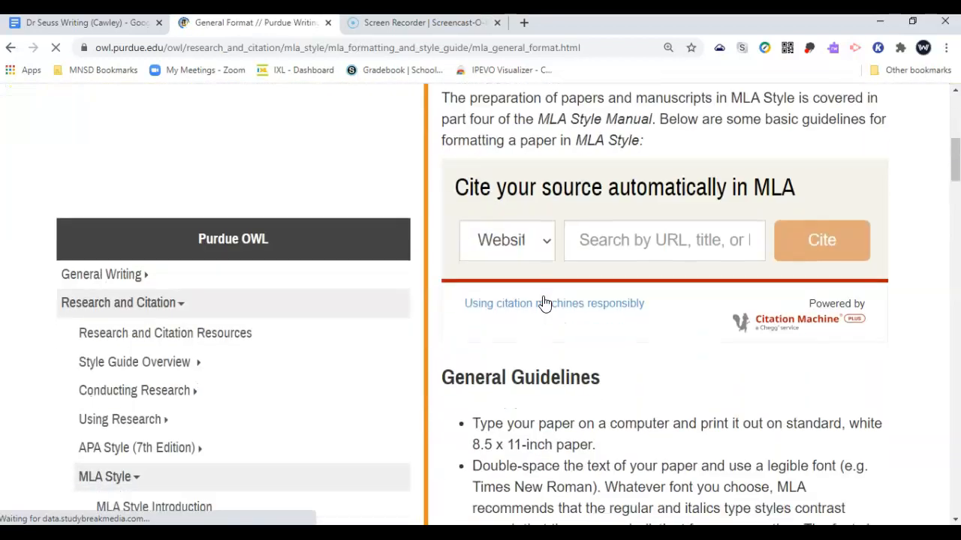
{"action": "scroll", "coordinate": [544, 302], "scroll_direction": "down", "scroll_amount": 2}
{"action": "left_click", "coordinate": [527, 388]}
{"action": "scroll", "coordinate": [529, 392], "scroll_direction": "down", "scroll_amount": 4}
{"action": "scroll", "coordinate": [529, 391], "scroll_direction": "down", "scroll_amount": 1}
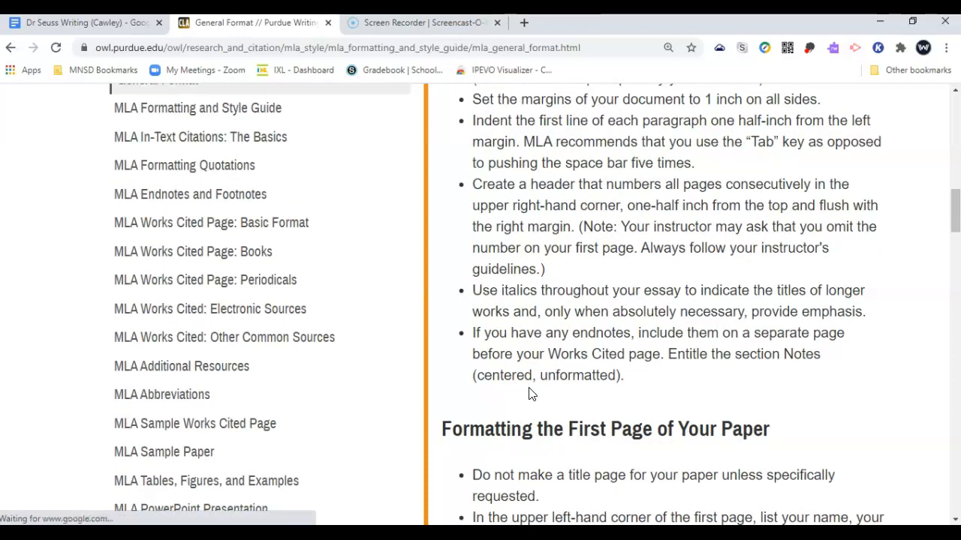
{"action": "left_click", "coordinate": [237, 261]}
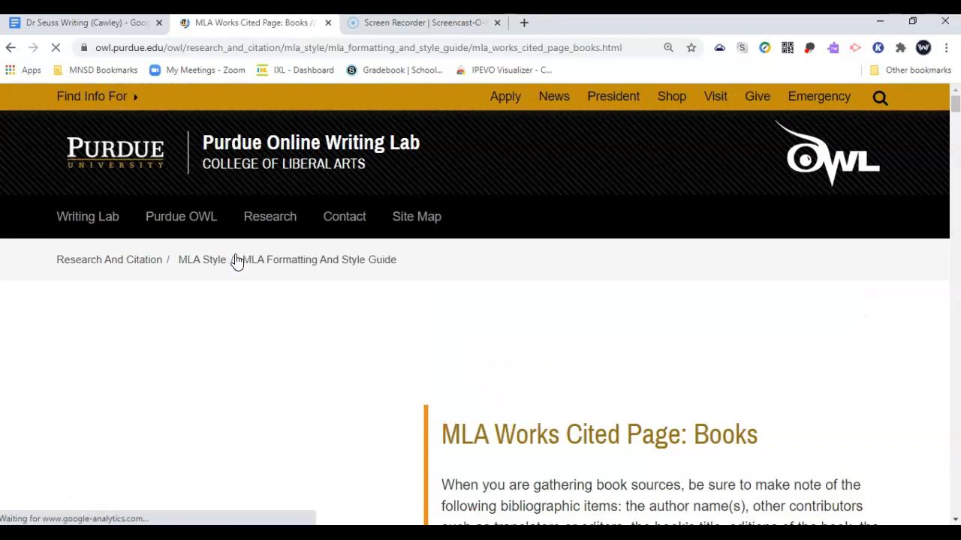
Scroll to Basic Book Format and select the 'Last Name, First Name. Title of Book…' template
{"action": "left_click", "coordinate": [548, 442]}
{"action": "scroll", "coordinate": [556, 473], "scroll_direction": "down", "scroll_amount": 1}
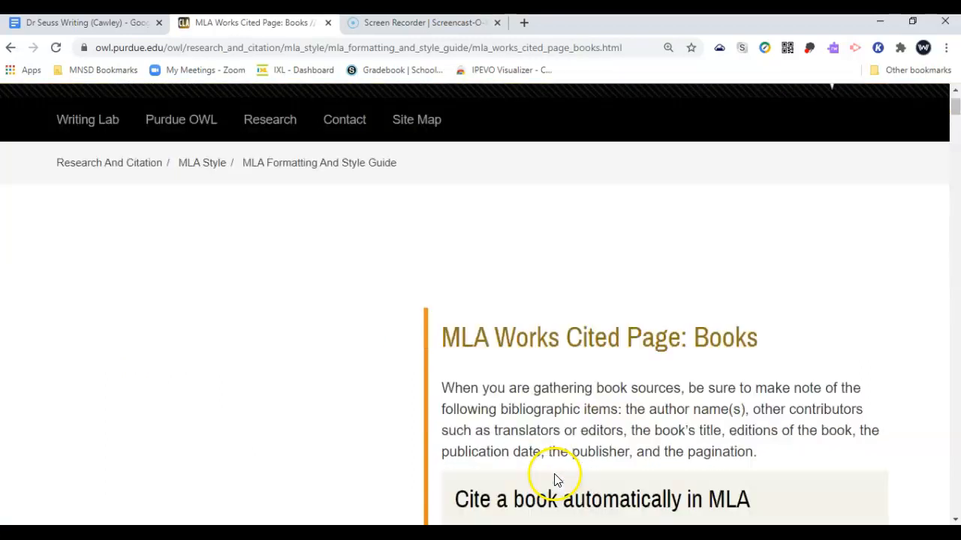
{"action": "scroll", "coordinate": [555, 479], "scroll_direction": "down", "scroll_amount": 5}
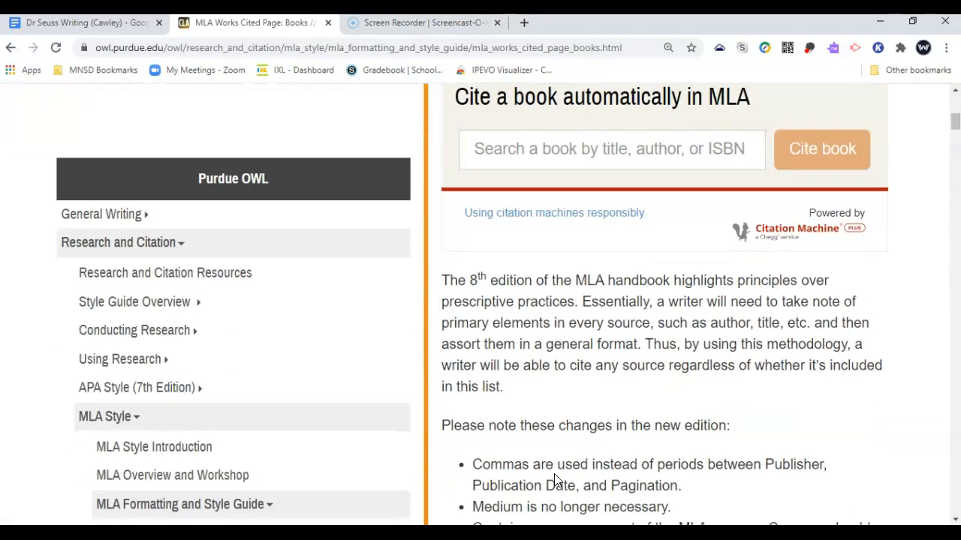
{"action": "scroll", "coordinate": [555, 480], "scroll_direction": "down", "scroll_amount": 4}
{"action": "scroll", "coordinate": [555, 474], "scroll_direction": "down", "scroll_amount": 2}
{"action": "left_click", "coordinate": [562, 424]}
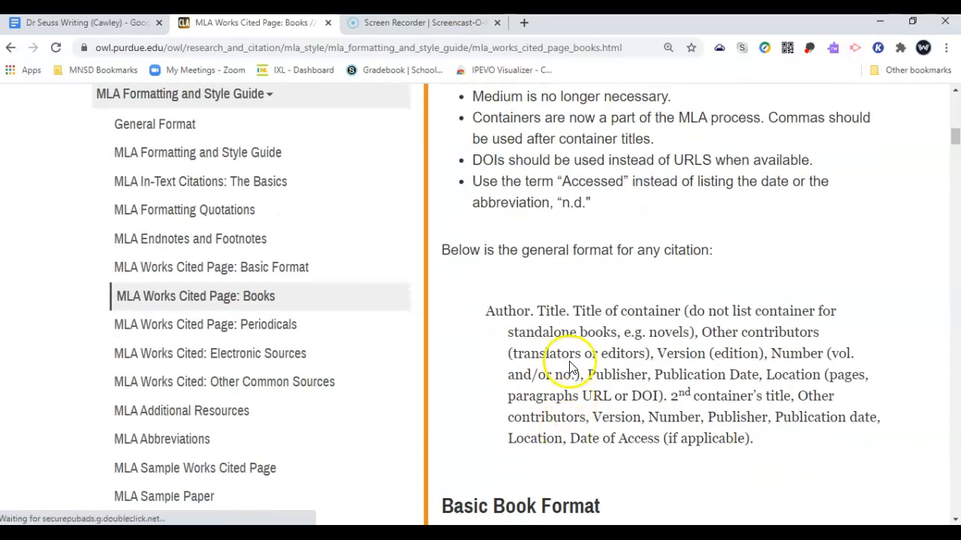
{"action": "scroll", "coordinate": [569, 366], "scroll_direction": "down", "scroll_amount": 4}
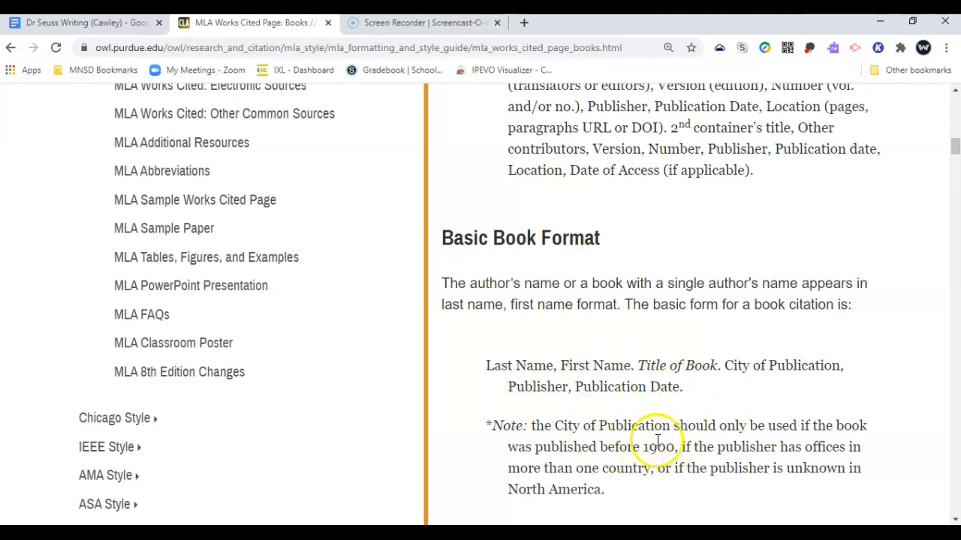
{"action": "left_click_drag", "start_coordinate": [685, 388], "coordinate": [480, 374]}
{"action": "key", "text": "ctrl+c"}
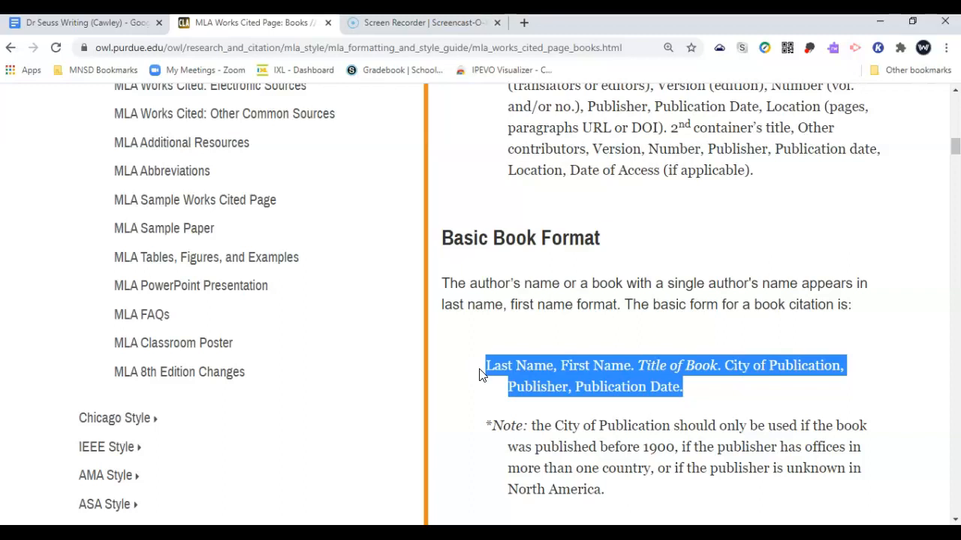
Paste the book citation template without formatting on a new left-aligned line below Works Cited
{"action": "left_click", "coordinate": [101, 22]}
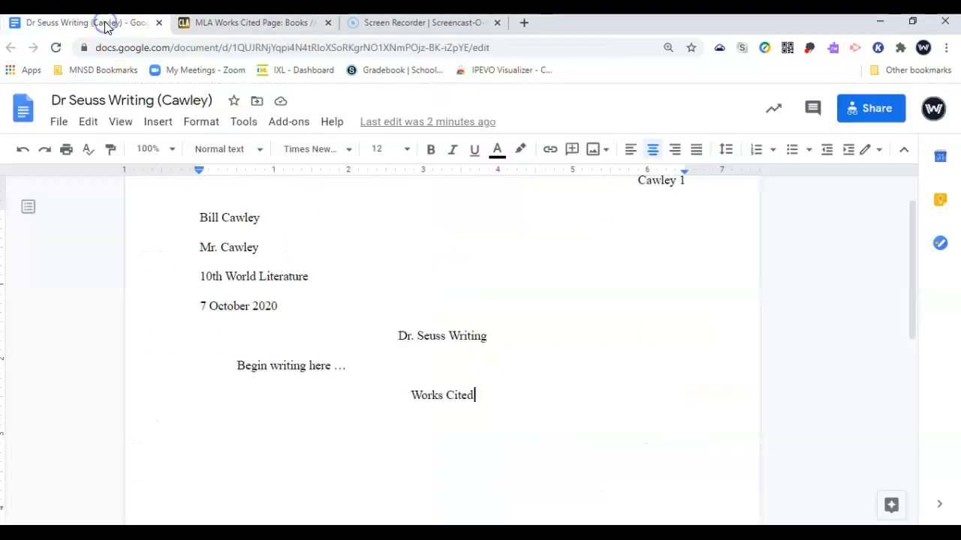
{"action": "key", "text": "Return"}
{"action": "key", "text": "ctrl+shift+l"}
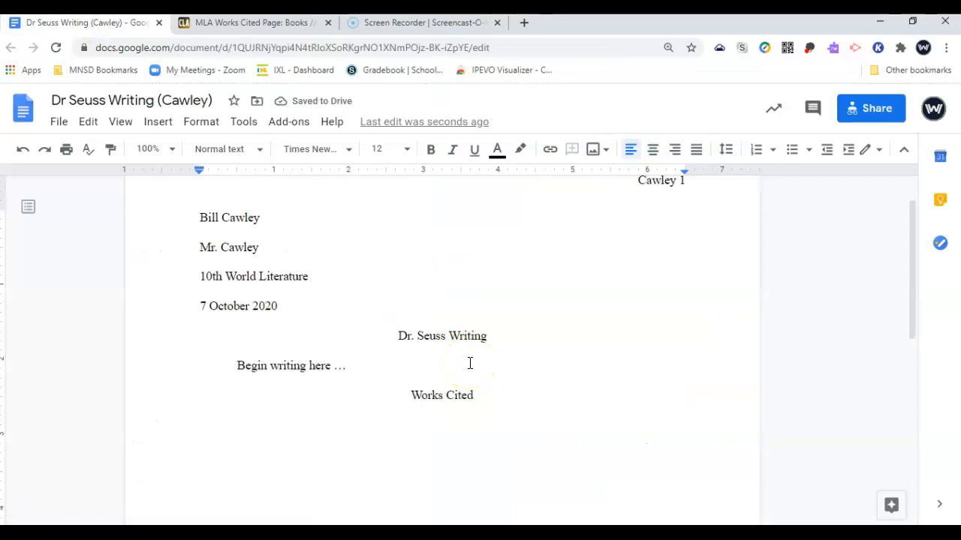
{"action": "key", "text": "ctrl+v"}
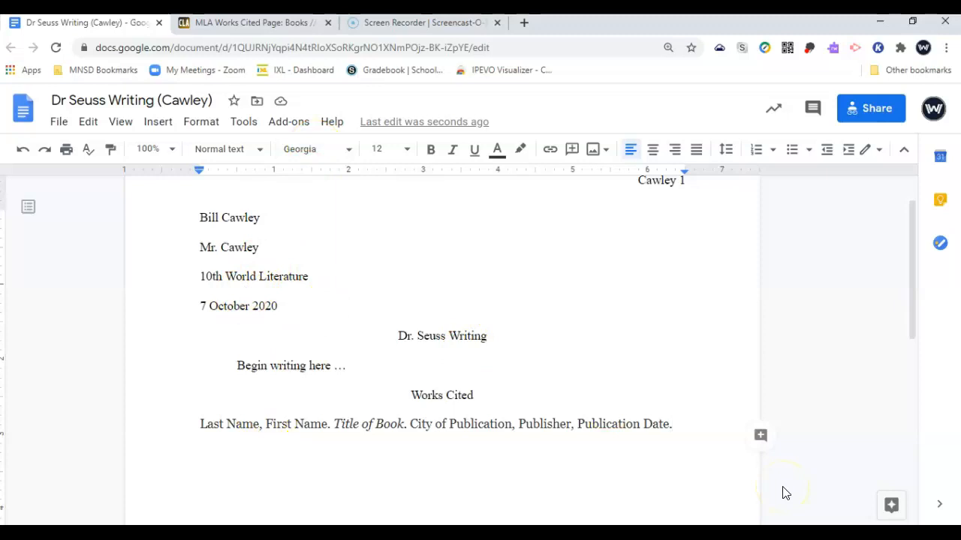
{"action": "key", "text": "ctrl+z"}
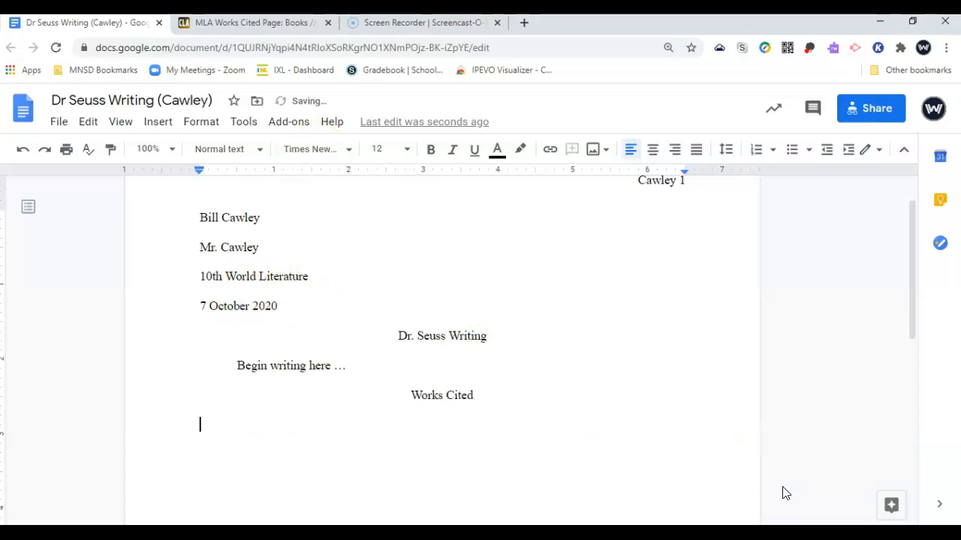
{"action": "key", "text": "ctrl+shift+v"}
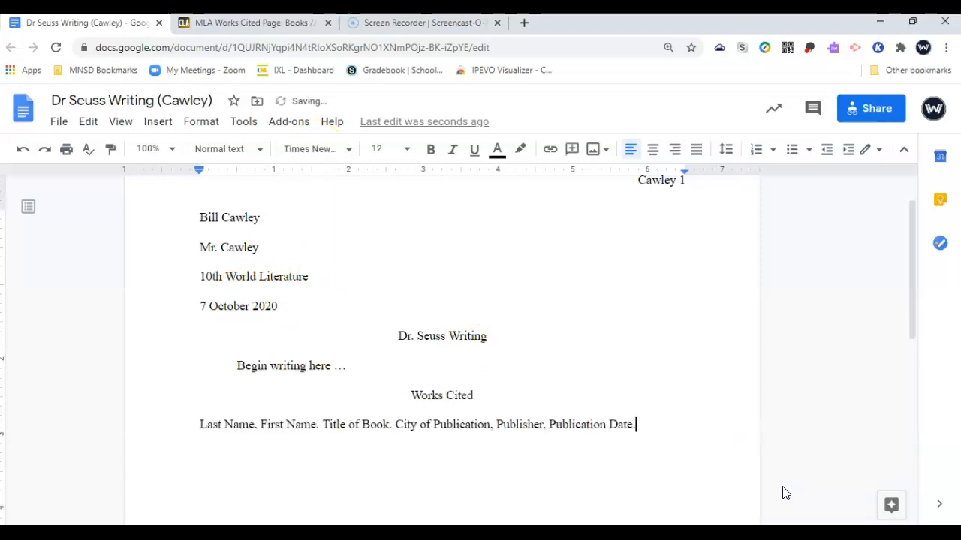
Italicize Title of Book, delete City of Publication, and paste a second copy of the line
{"action": "left_click", "coordinate": [390, 426]}
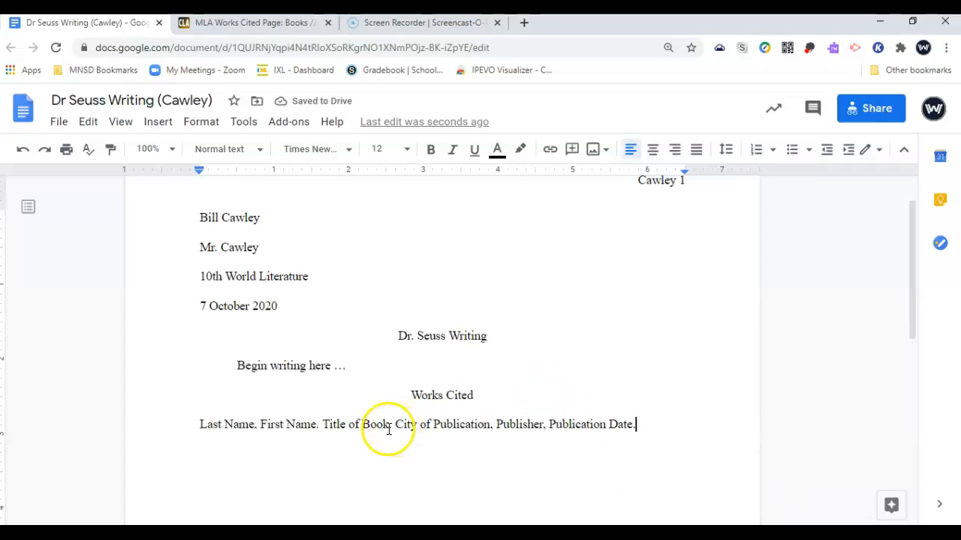
{"action": "left_click_drag", "start_coordinate": [372, 427], "coordinate": [324, 427]}
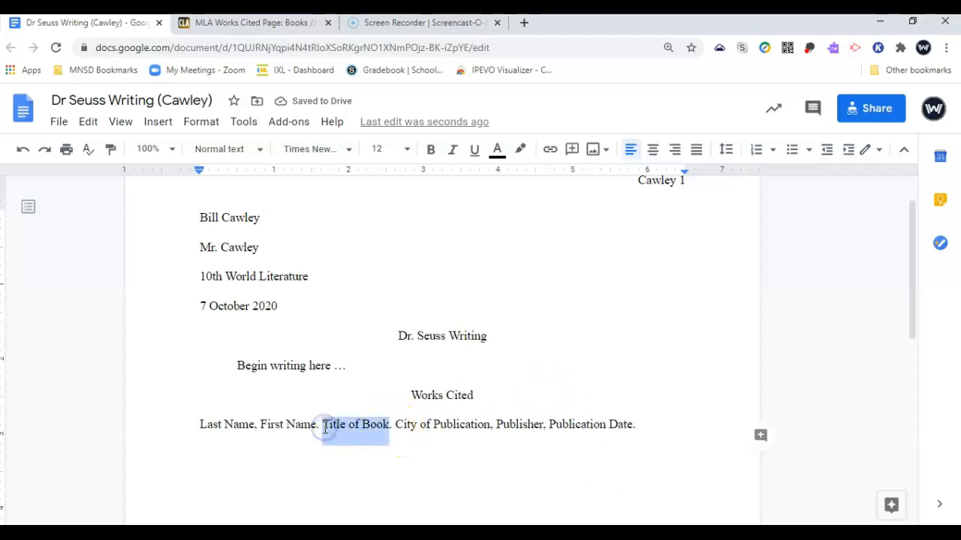
{"action": "key", "text": "ctrl+i"}
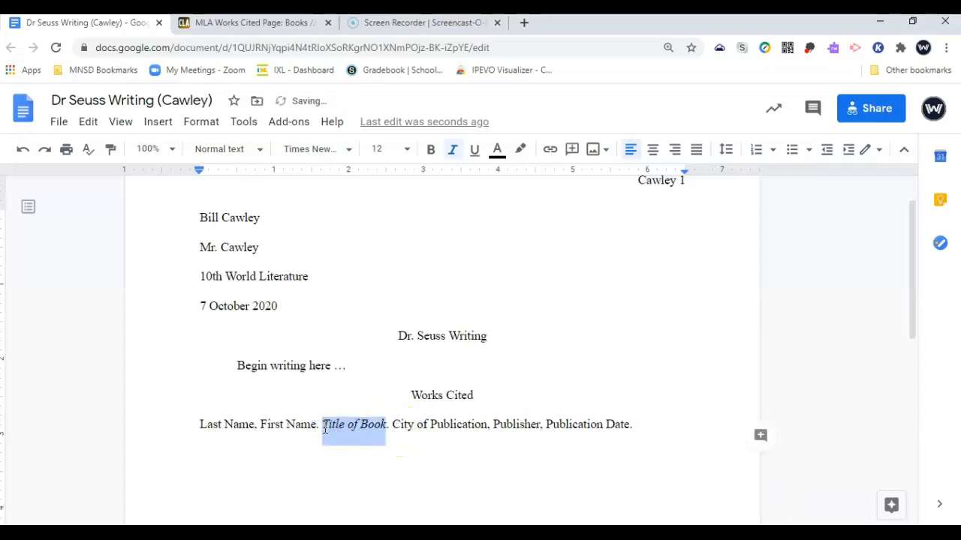
{"action": "left_click", "coordinate": [494, 425]}
{"action": "left_click_drag", "start_coordinate": [494, 425], "coordinate": [393, 428]}
{"action": "key", "text": "BackSpace"}
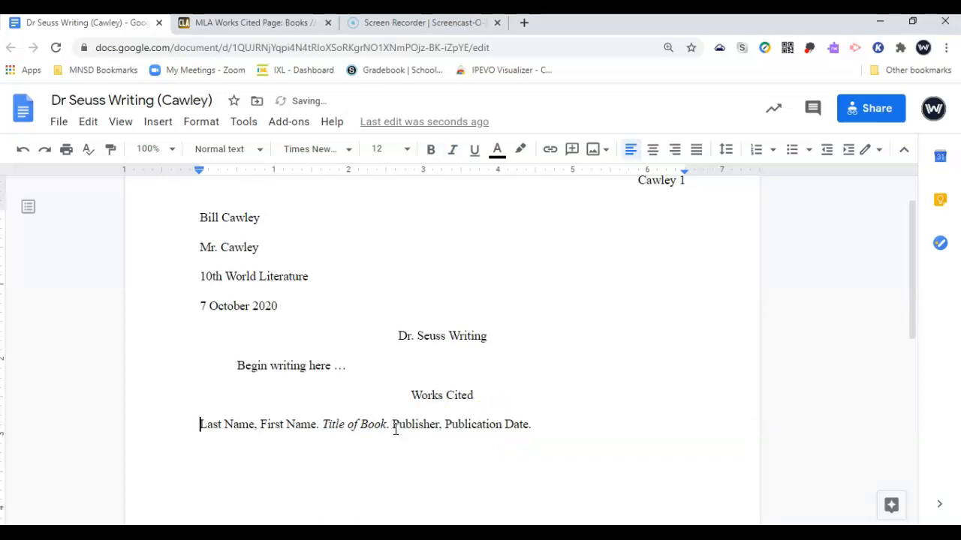
{"action": "triple_click", "coordinate": [396, 429]}
{"action": "key", "text": "ctrl+c"}
{"action": "key", "text": "End"}
{"action": "key", "text": "ctrl+v"}
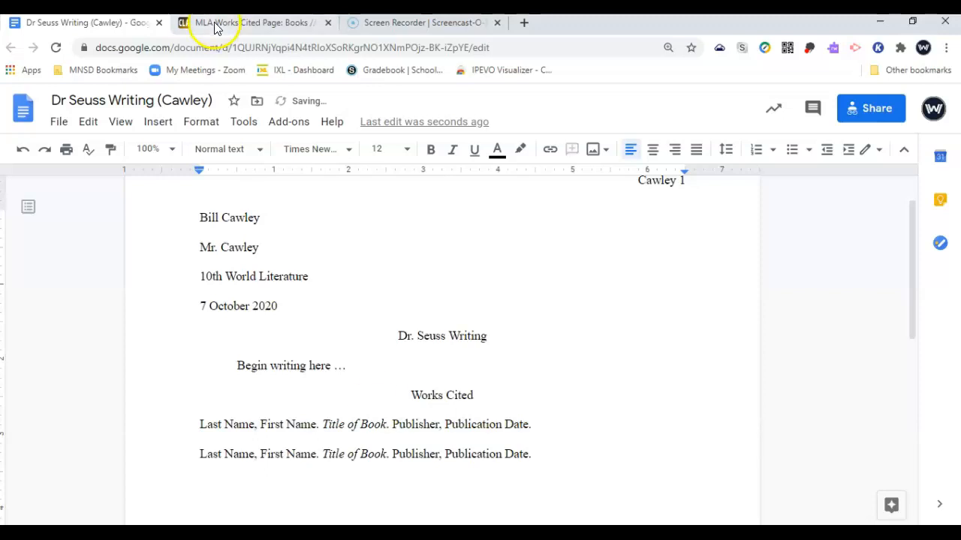
Search the Books page for 'short story' and select the Whitman collection citation example
{"action": "left_click", "coordinate": [237, 24]}
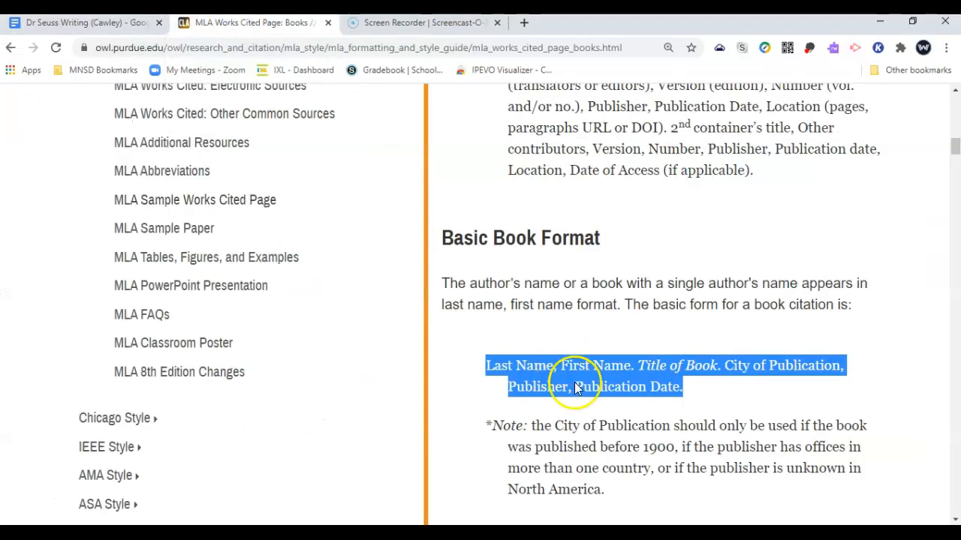
{"action": "scroll", "coordinate": [604, 450], "scroll_direction": "down", "scroll_amount": 3}
{"action": "scroll", "coordinate": [605, 458], "scroll_direction": "down", "scroll_amount": 8}
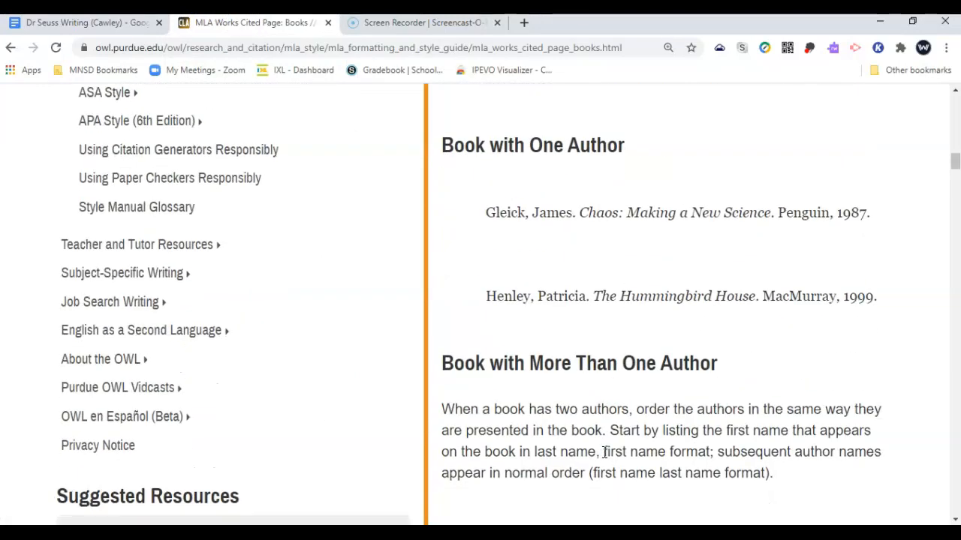
{"action": "scroll", "coordinate": [605, 458], "scroll_direction": "down", "scroll_amount": 8}
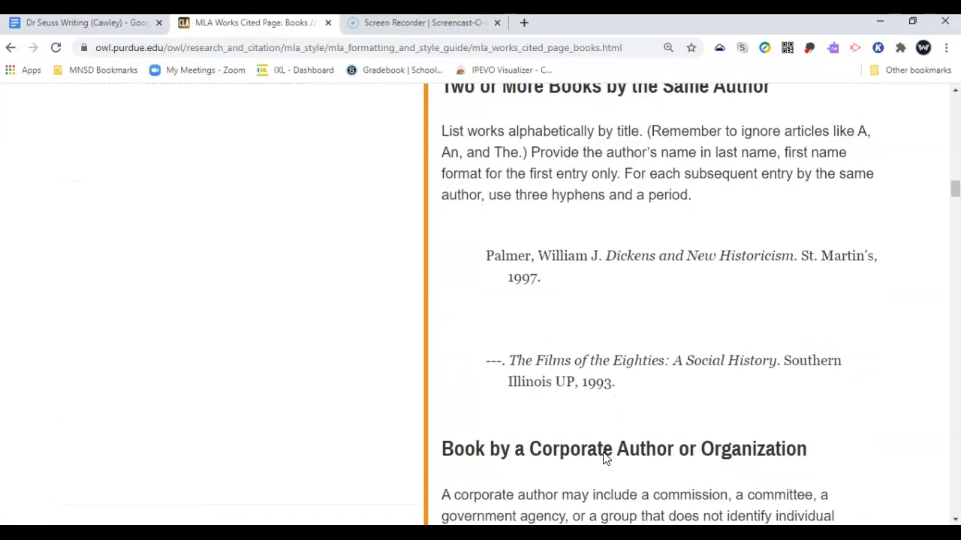
{"action": "scroll", "coordinate": [605, 459], "scroll_direction": "down", "scroll_amount": 1}
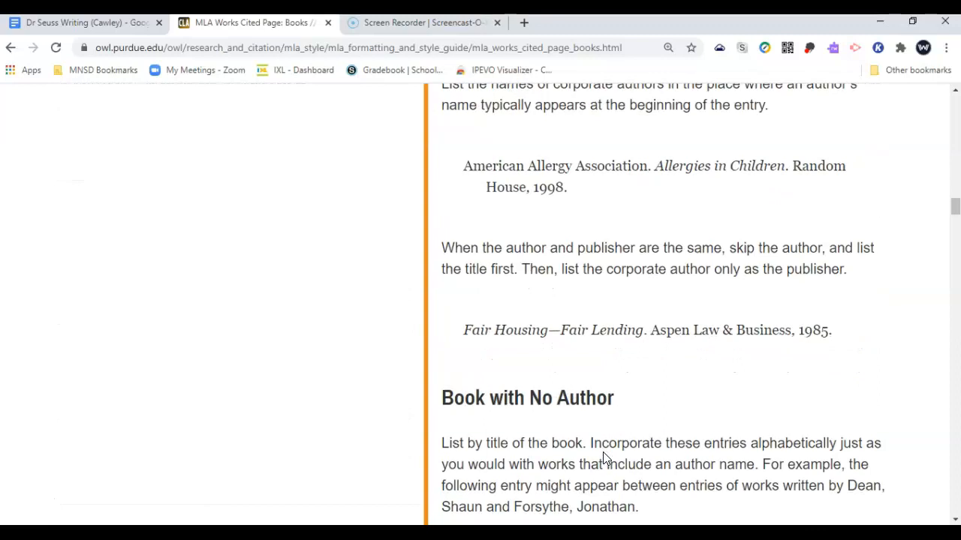
{"action": "key", "text": "ctrl+f"}
{"action": "type", "text": "short"}
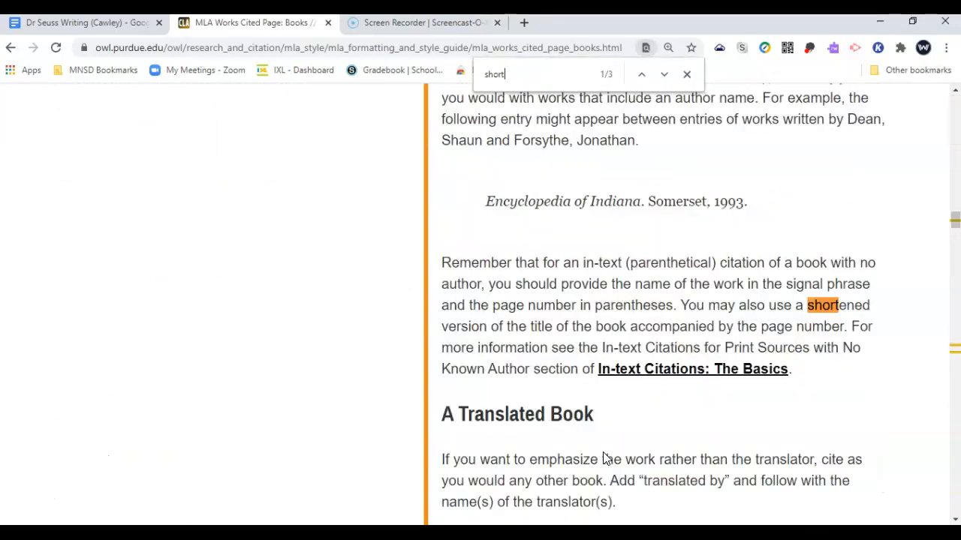
{"action": "type", "text": " story"}
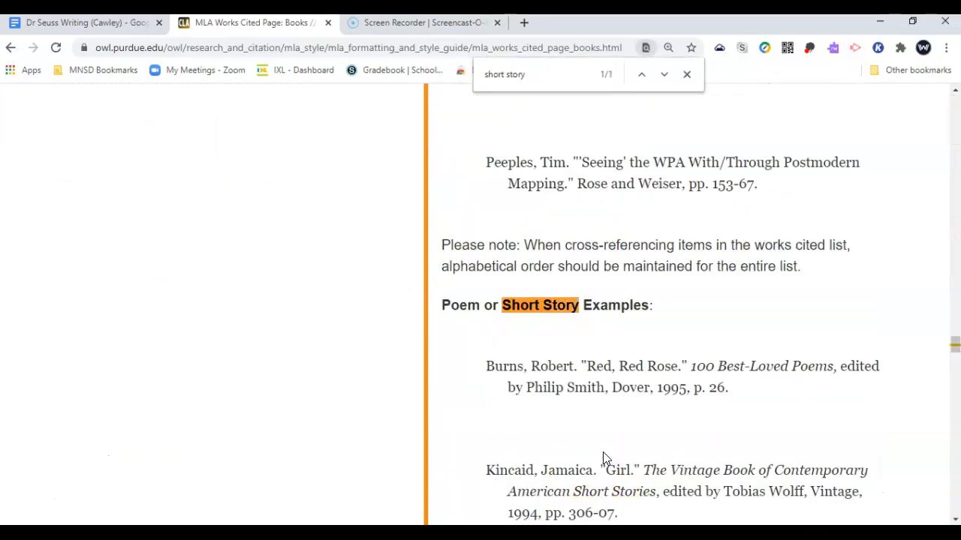
{"action": "scroll", "coordinate": [604, 458], "scroll_direction": "down", "scroll_amount": 1}
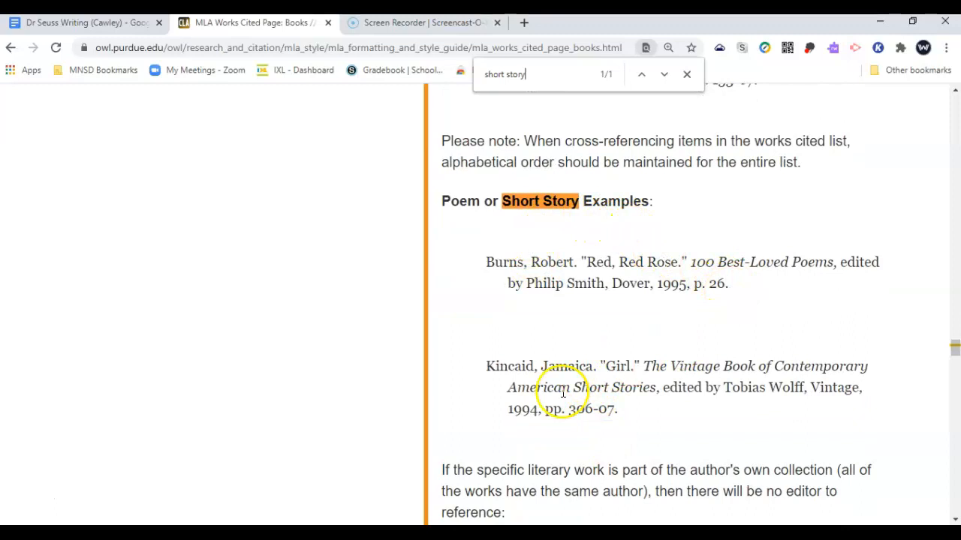
{"action": "scroll", "coordinate": [563, 392], "scroll_direction": "down", "scroll_amount": 1}
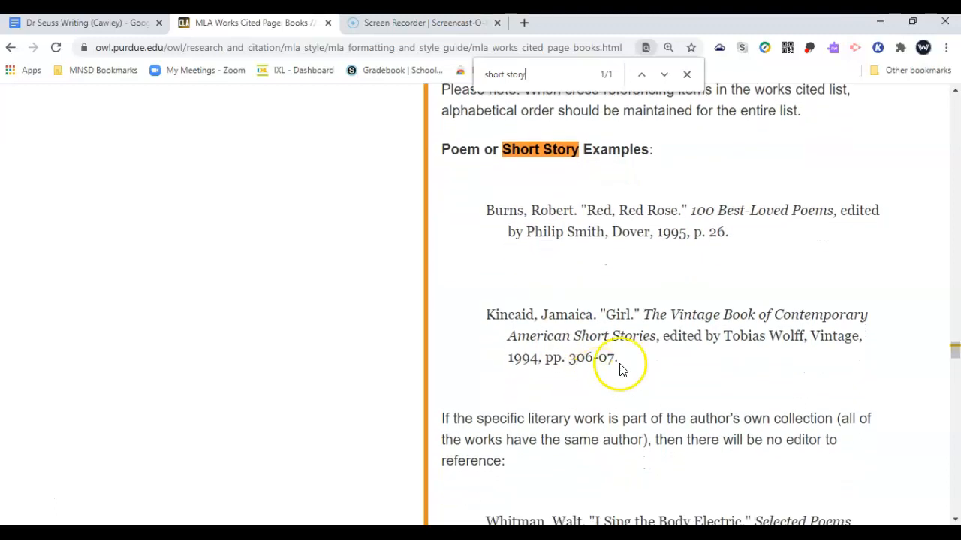
{"action": "scroll", "coordinate": [634, 363], "scroll_direction": "down", "scroll_amount": 1}
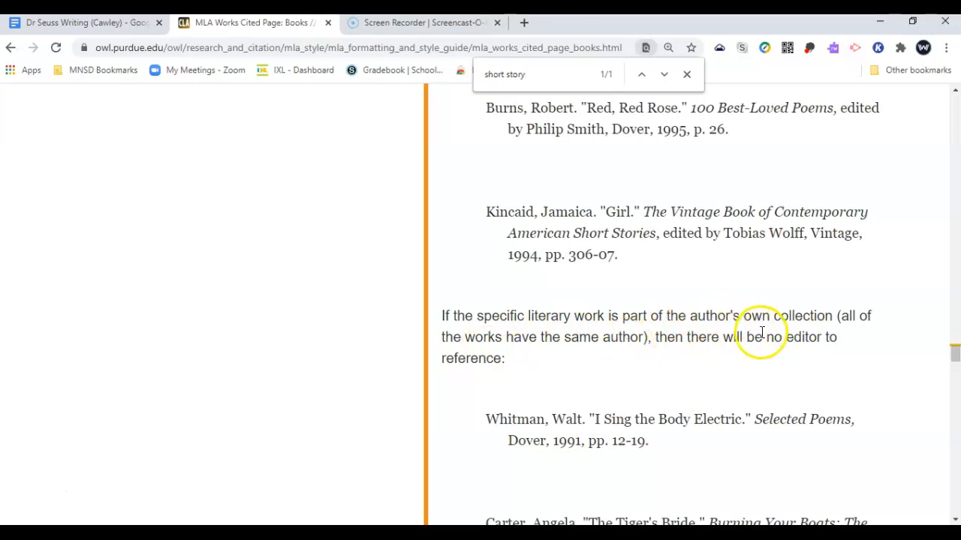
{"action": "left_click_drag", "start_coordinate": [665, 447], "coordinate": [484, 424]}
{"action": "key", "text": "ctrl+c"}
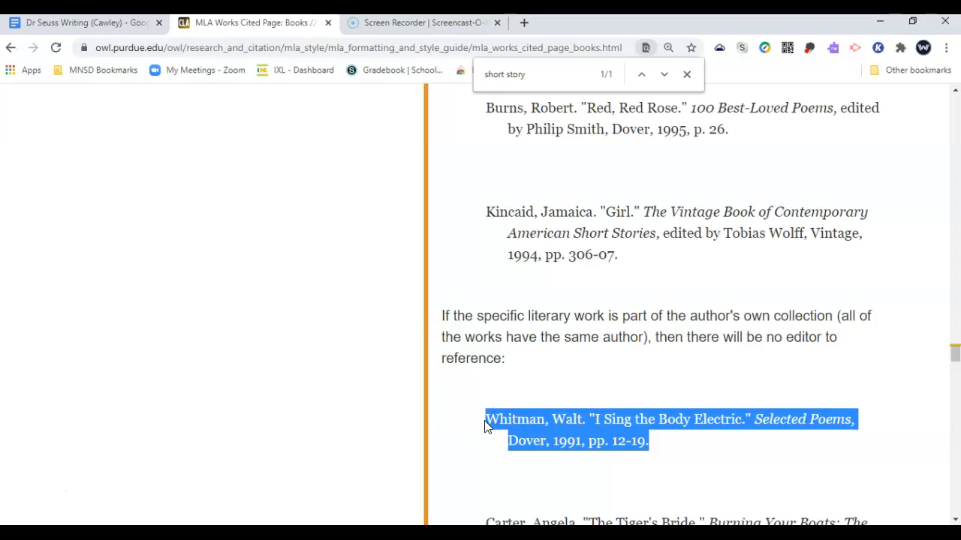
Paste the Whitman 'I Sing the Body Electric' citation below the templates and italicize 'Selected Poems'
{"action": "left_click", "coordinate": [98, 24]}
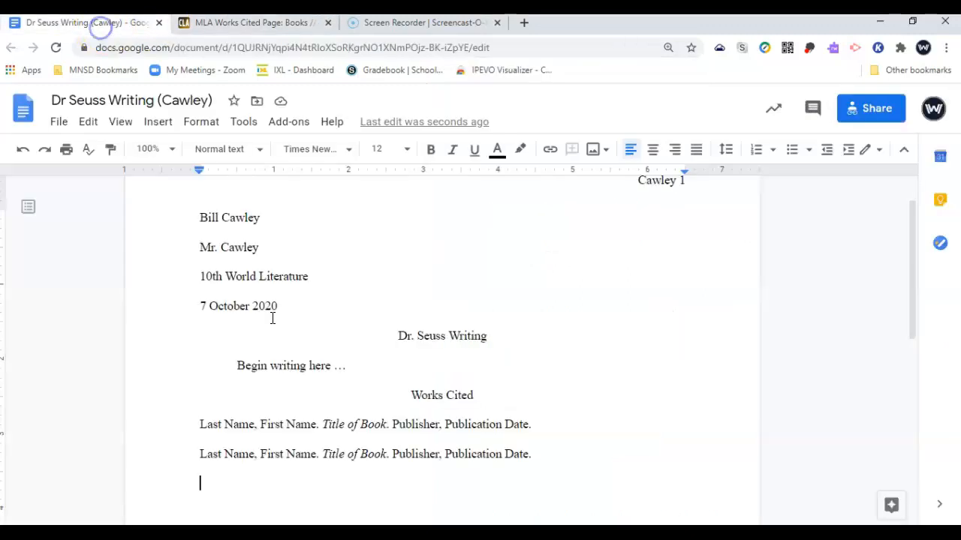
{"action": "key", "text": "ctrl+v"}
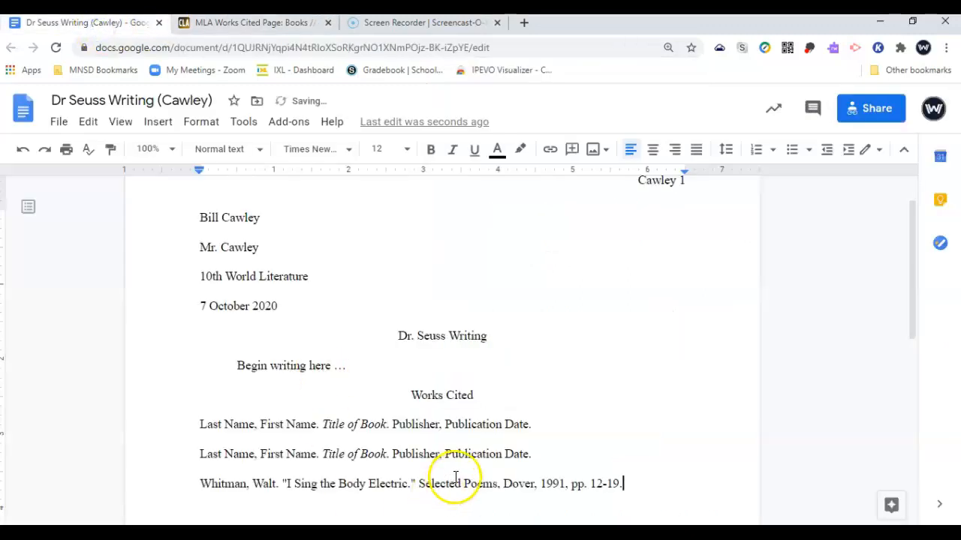
{"action": "left_click", "coordinate": [496, 484]}
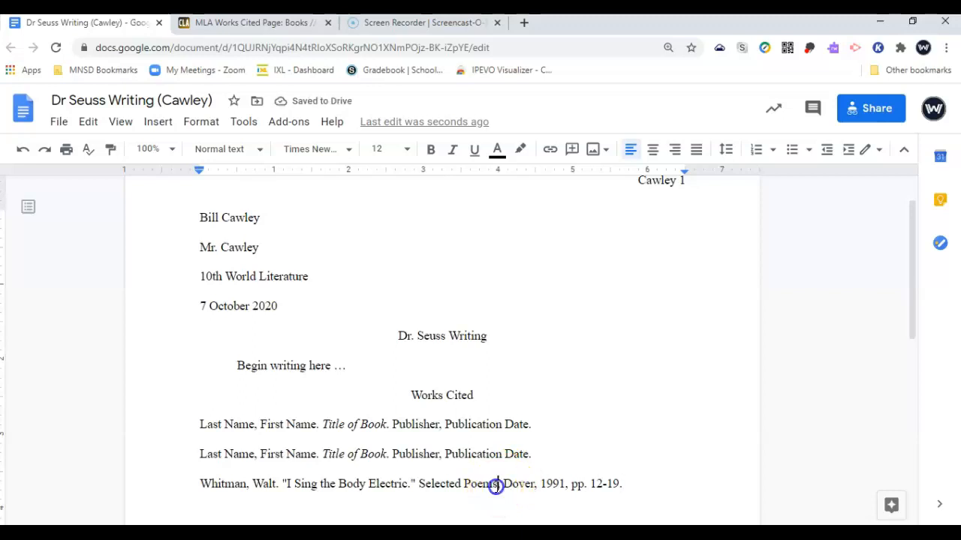
{"action": "left_click_drag", "start_coordinate": [496, 484], "coordinate": [446, 487]}
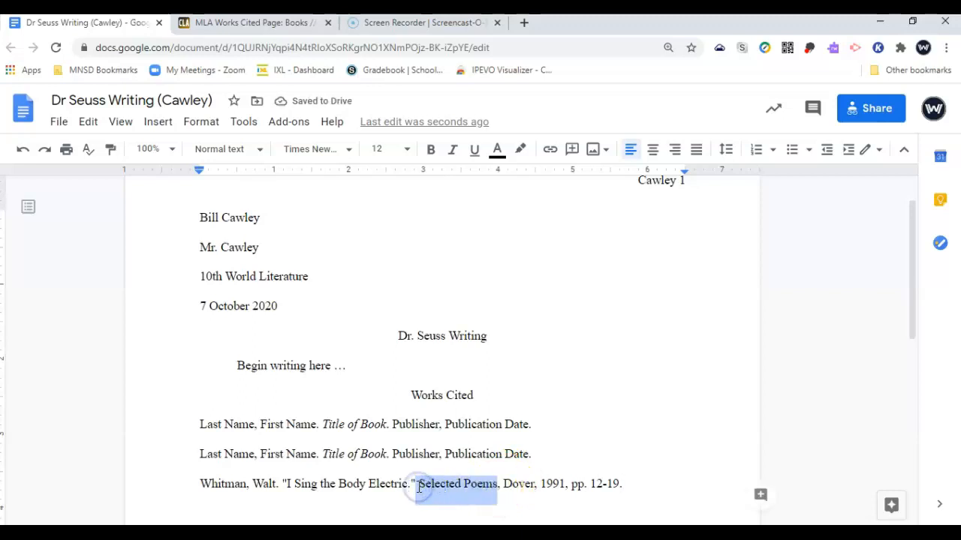
{"action": "key", "text": "ctrl+i"}
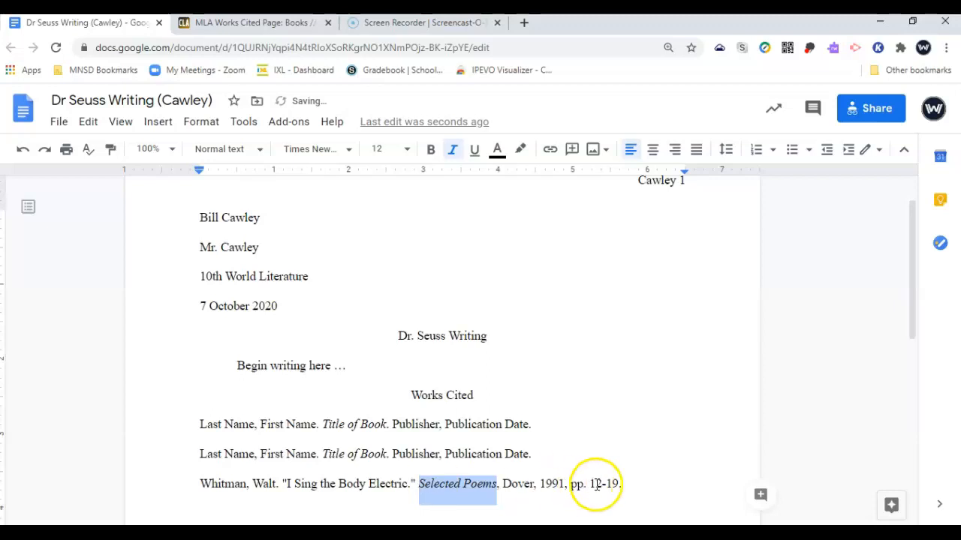
{"action": "left_click", "coordinate": [629, 492]}
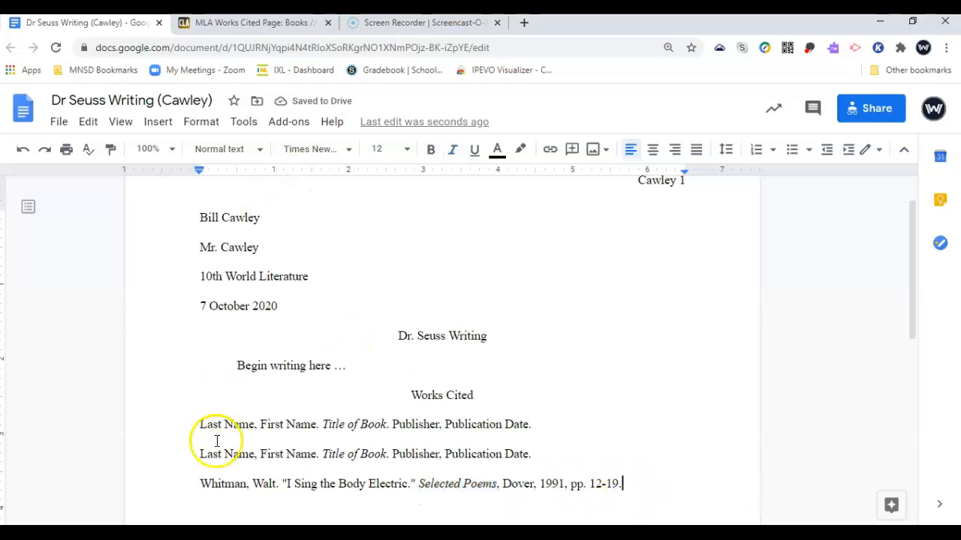
Search 'where the wild things are wiki' in a new tab and open the Wikipedia article
{"action": "double_click", "coordinate": [523, 25]}
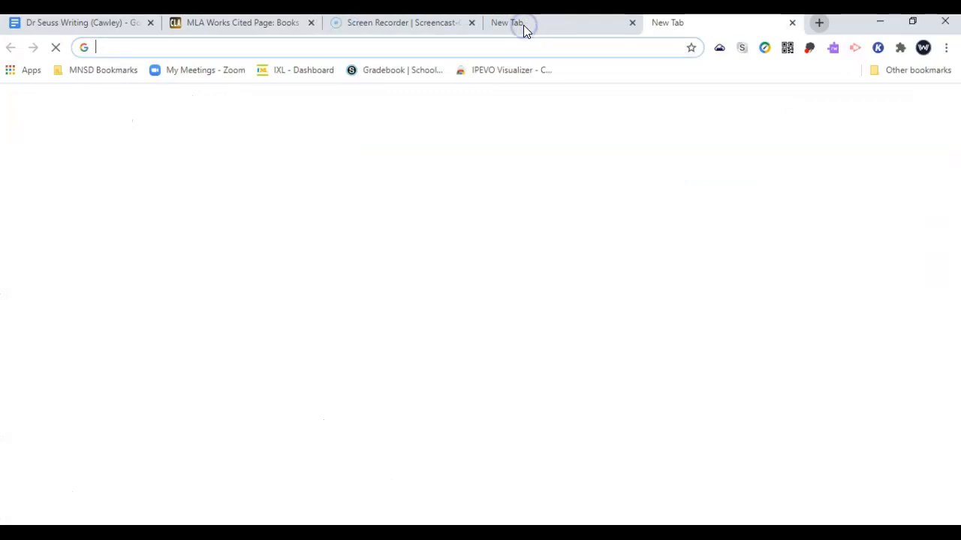
{"action": "type", "text": "where the "}
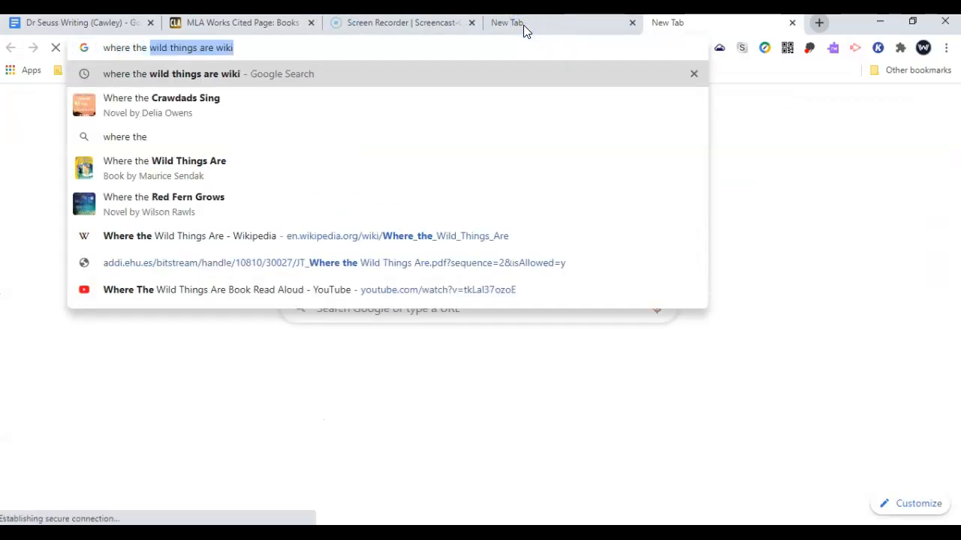
{"action": "type", "text": "wild things are wiki"}
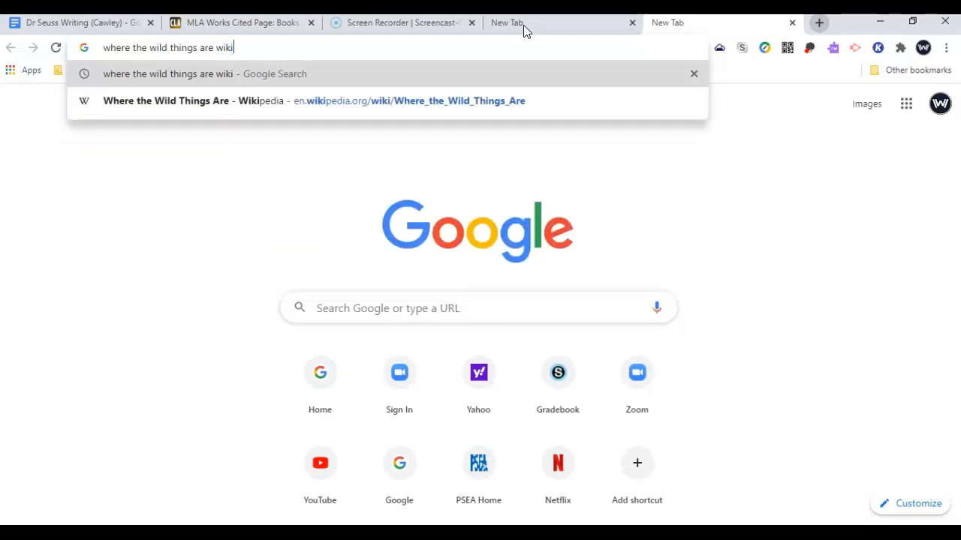
{"action": "key", "text": "Return"}
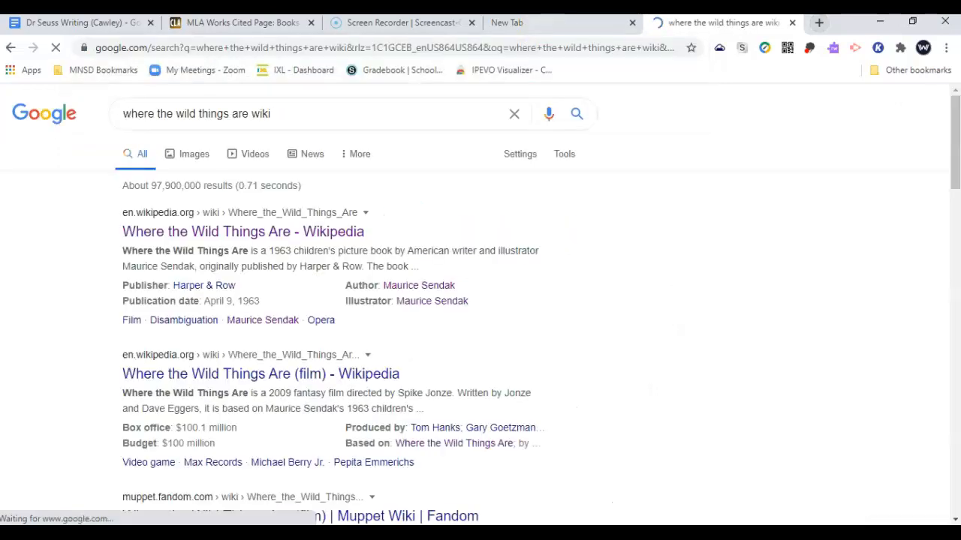
{"action": "left_click_drag", "start_coordinate": [732, 22], "coordinate": [405, 24]}
{"action": "left_click", "coordinate": [207, 233]}
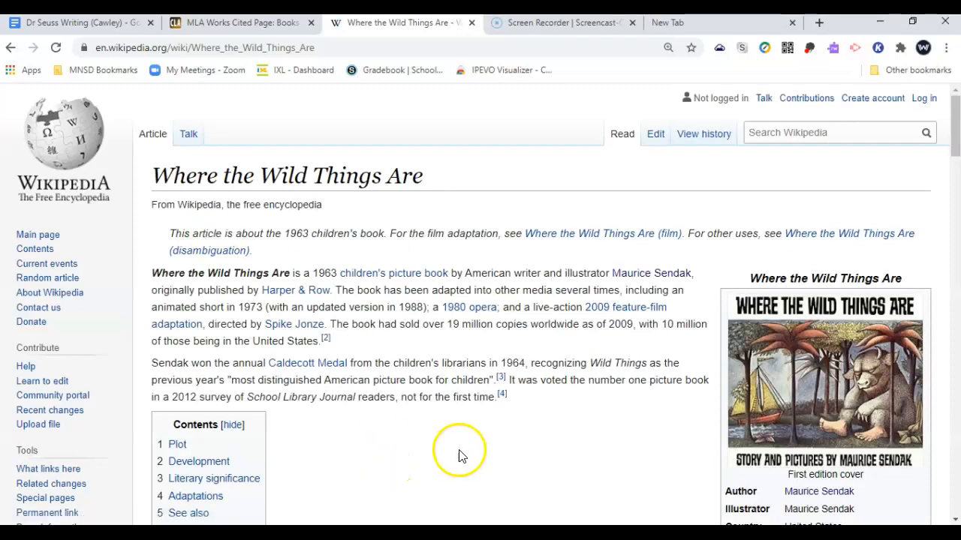
{"action": "scroll", "coordinate": [459, 453], "scroll_direction": "down", "scroll_amount": 3}
{"action": "scroll", "coordinate": [460, 456], "scroll_direction": "down", "scroll_amount": 2}
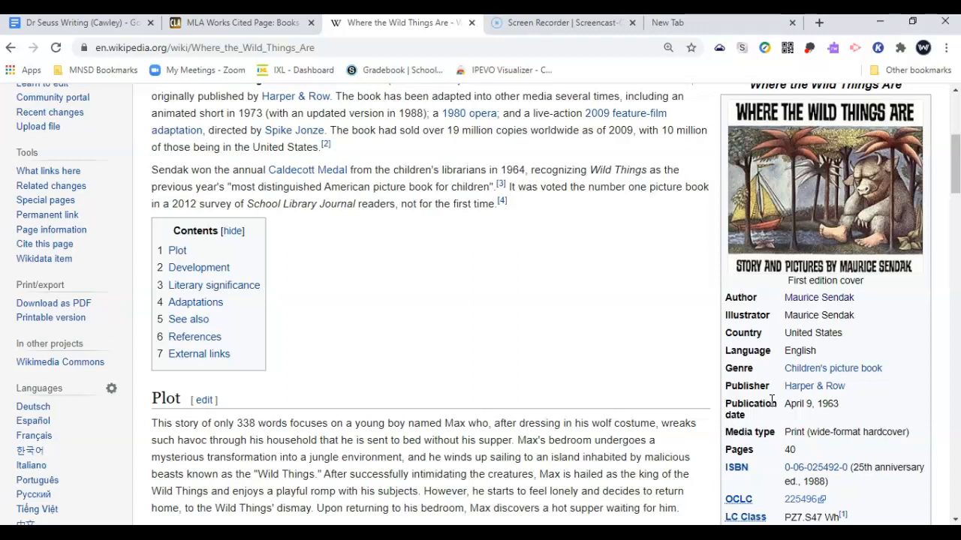
{"action": "scroll", "coordinate": [498, 242], "scroll_direction": "up", "scroll_amount": 2}
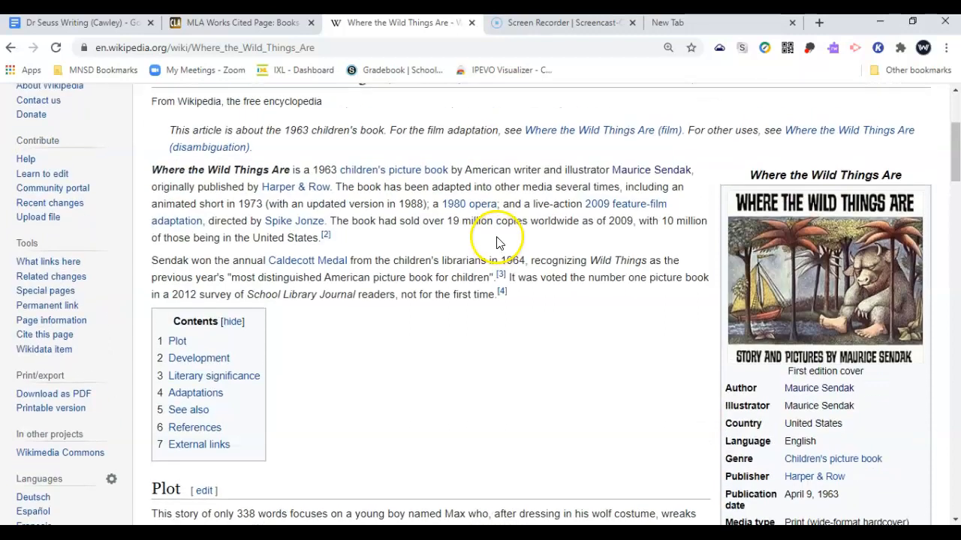
{"action": "key", "text": "ctrl+shift+Tab"}
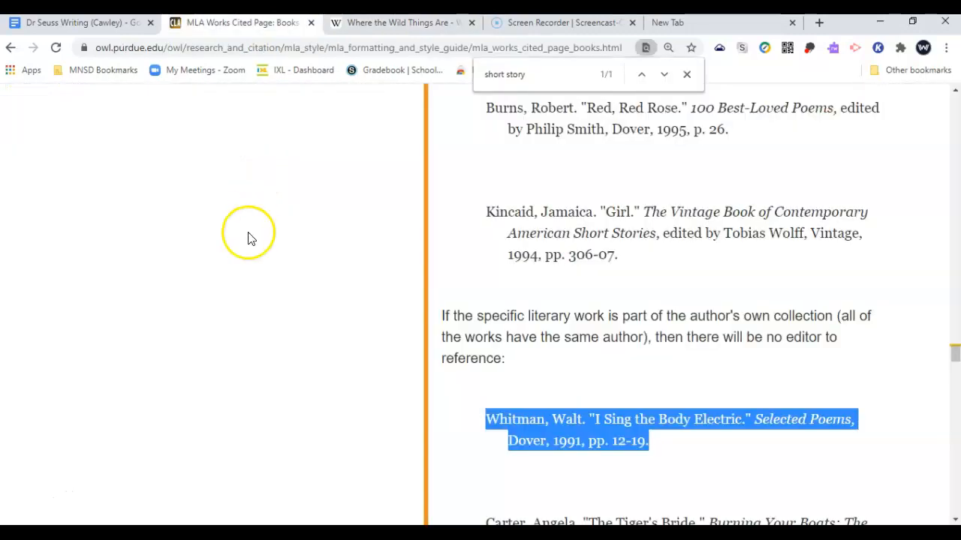
Move the Dr Seuss Writing tab to follow the MLA guide tab
{"action": "left_click", "coordinate": [72, 23]}
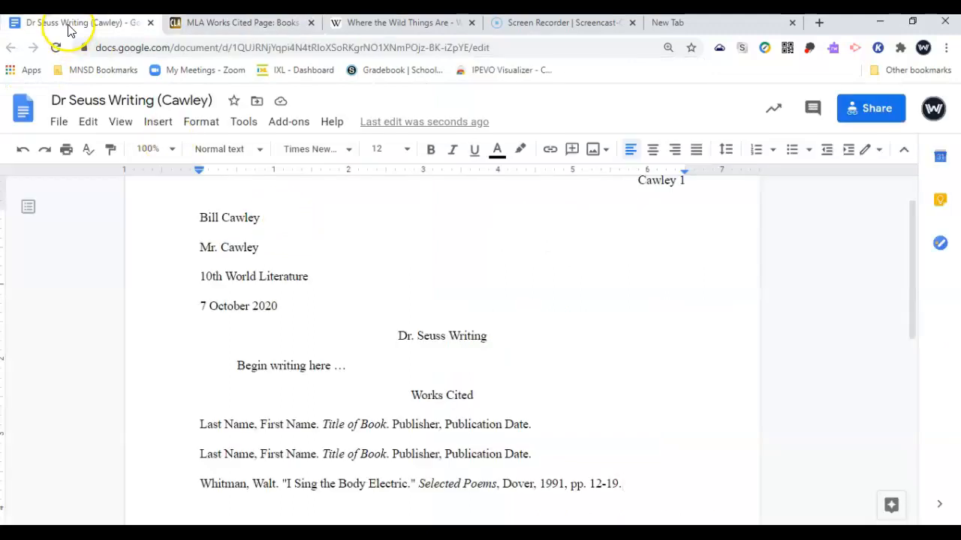
{"action": "left_click_drag", "start_coordinate": [71, 23], "coordinate": [232, 23]}
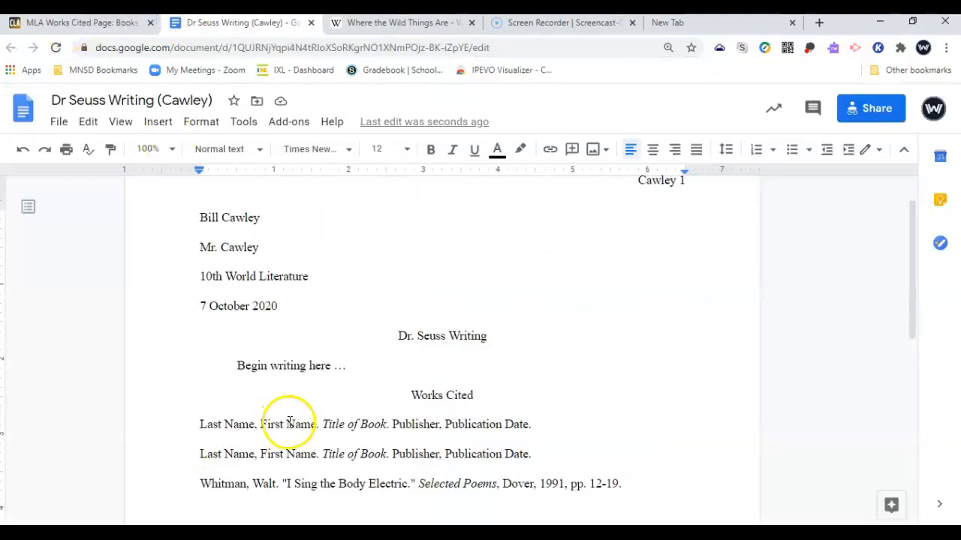
{"action": "left_click", "coordinate": [402, 23]}
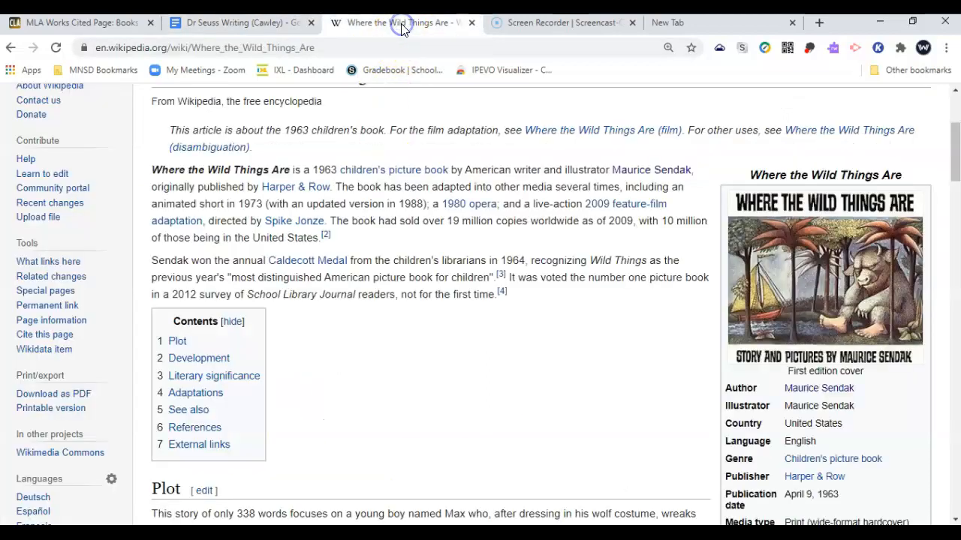
{"action": "left_click", "coordinate": [272, 26]}
Replace the first entry's name and title placeholders with 'Sendak, Maurice' and 'Where the Wild Things Are.'
{"action": "double_click", "coordinate": [211, 422]}
{"action": "type", "text": "Sendak"}
{"action": "key", "text": "Delete"}
{"action": "key", "text": "Delete"}
{"action": "key", "text": "Delete"}
{"action": "key", "text": "Delete"}
{"action": "key", "text": "Delete"}
{"action": "key", "text": "Delete"}
{"action": "type", "text": ", "}
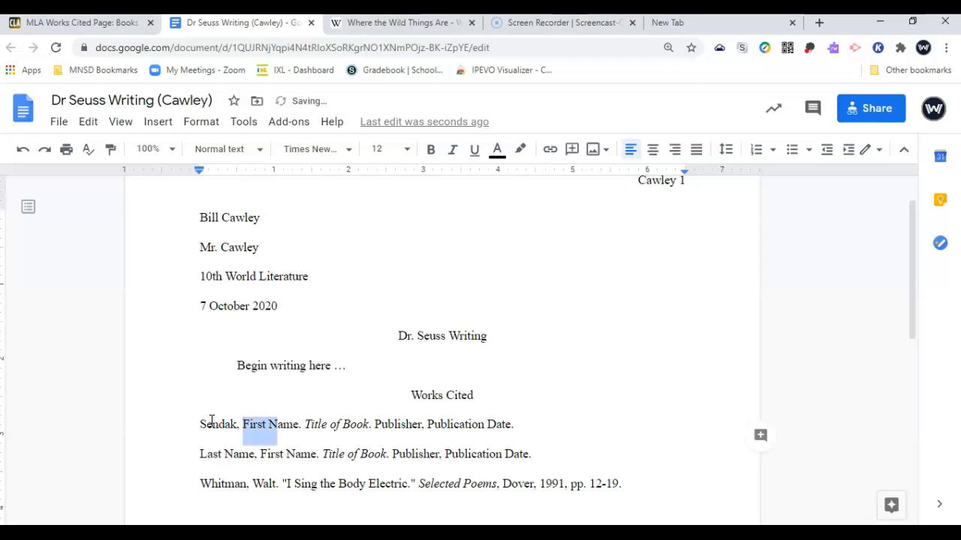
{"action": "type", "text": "Maurice"}
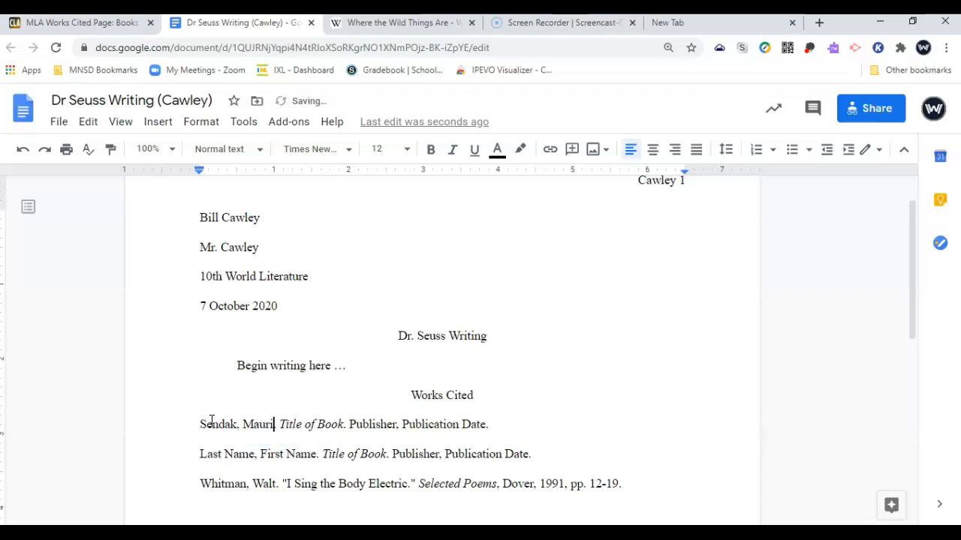
{"action": "key", "text": "shift+Right"}
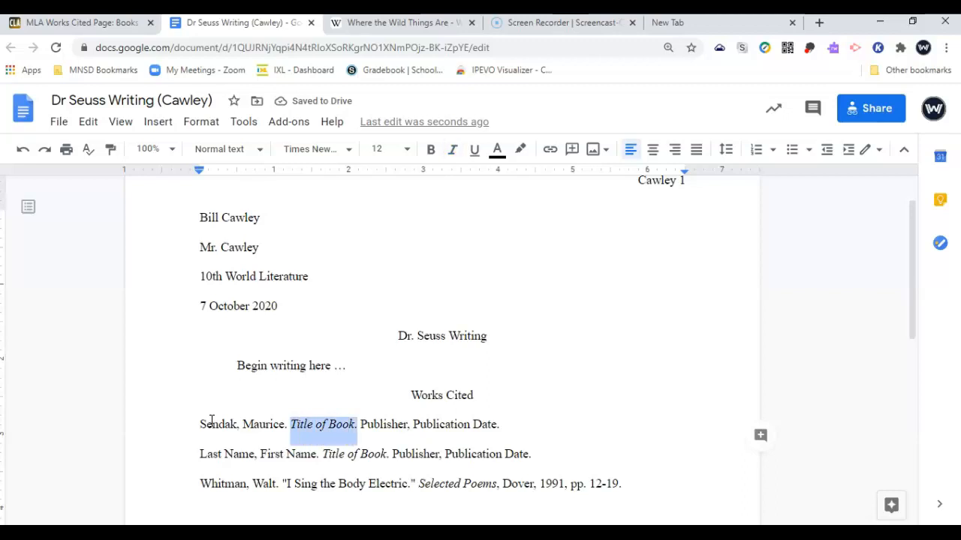
{"action": "type", "text": "Where the Wild Things Are"}
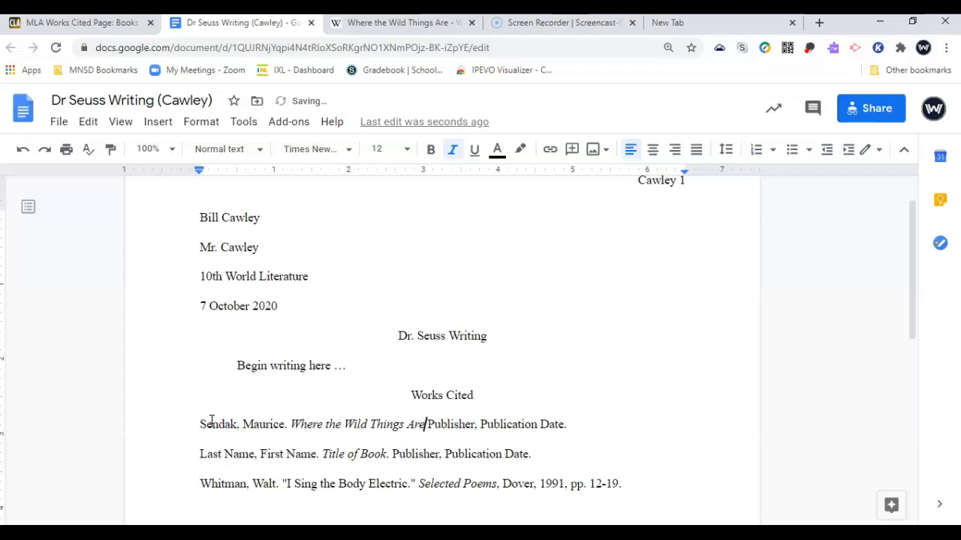
{"action": "type", "text": "."}
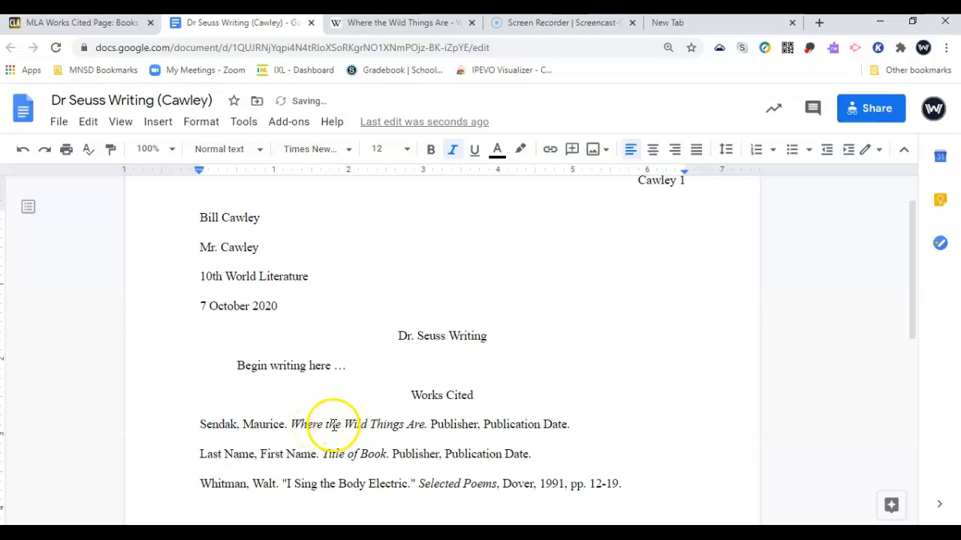
{"action": "double_click", "coordinate": [334, 425]}
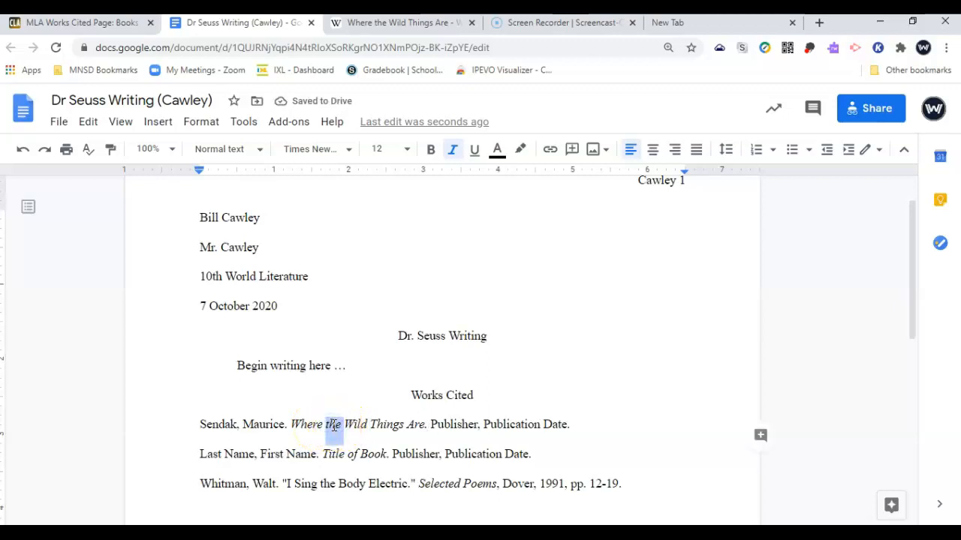
Copy 'Harper & Row' from the Wikipedia infobox over the Publisher placeholder
{"action": "key", "text": "ctrl+Tab"}
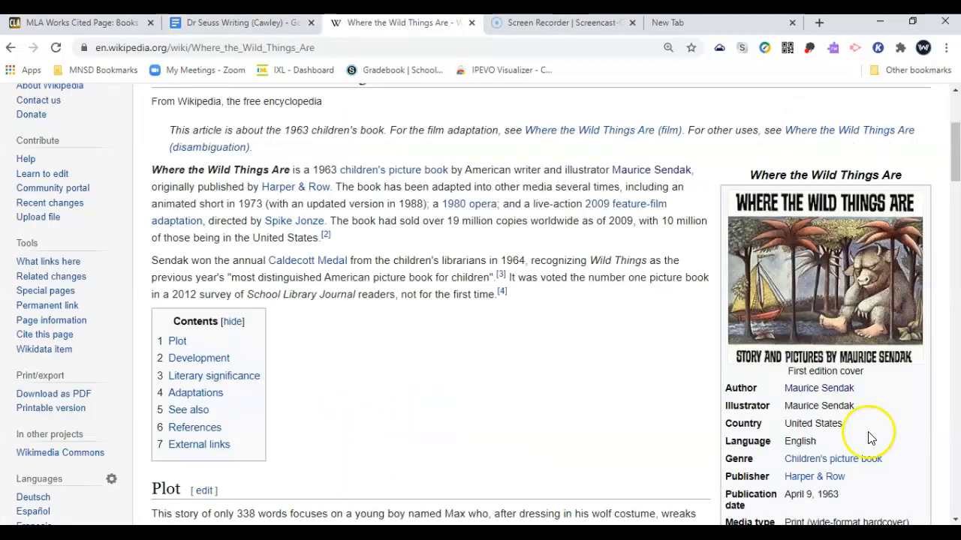
{"action": "scroll", "coordinate": [843, 442], "scroll_direction": "down", "scroll_amount": 1}
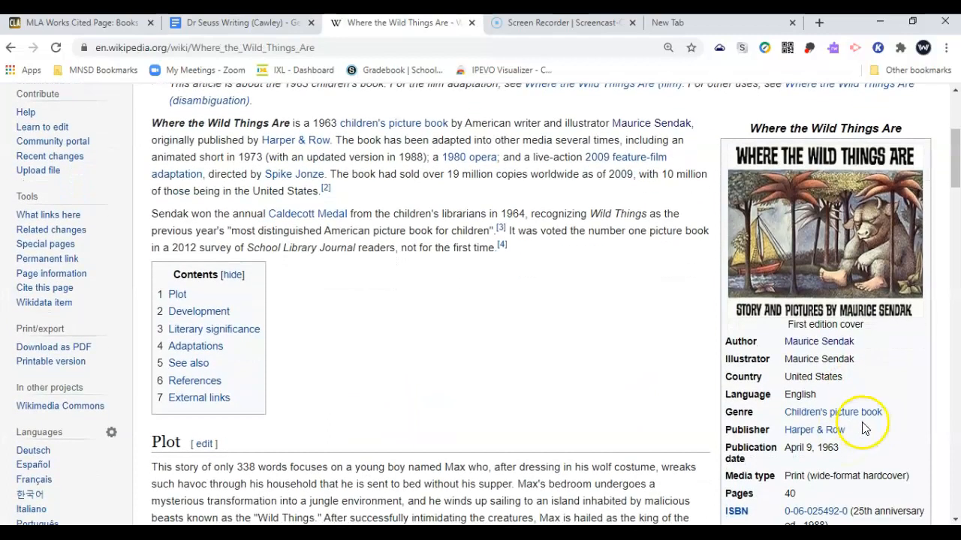
{"action": "left_click_drag", "start_coordinate": [860, 434], "coordinate": [784, 434]}
{"action": "key", "text": "ctrl+c"}
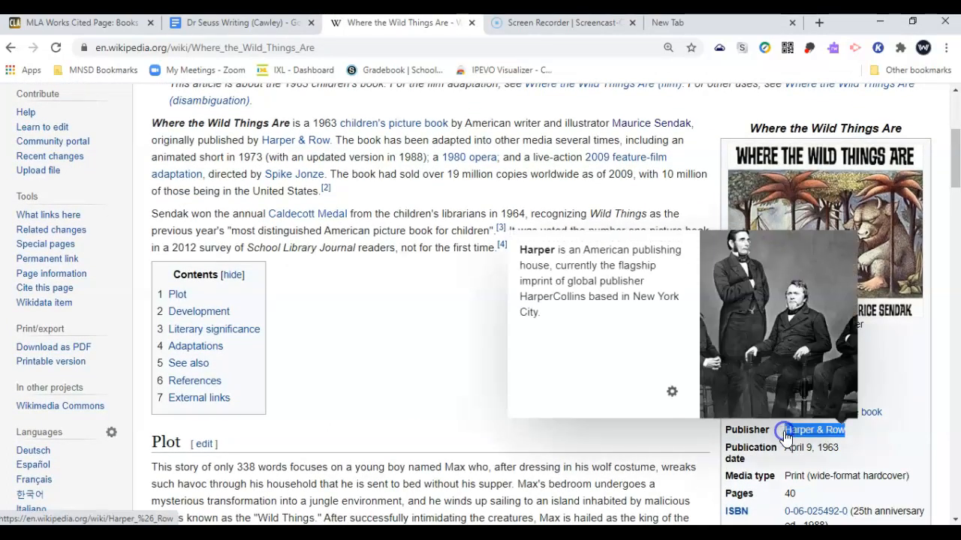
{"action": "key", "text": "ctrl+shift+Tab"}
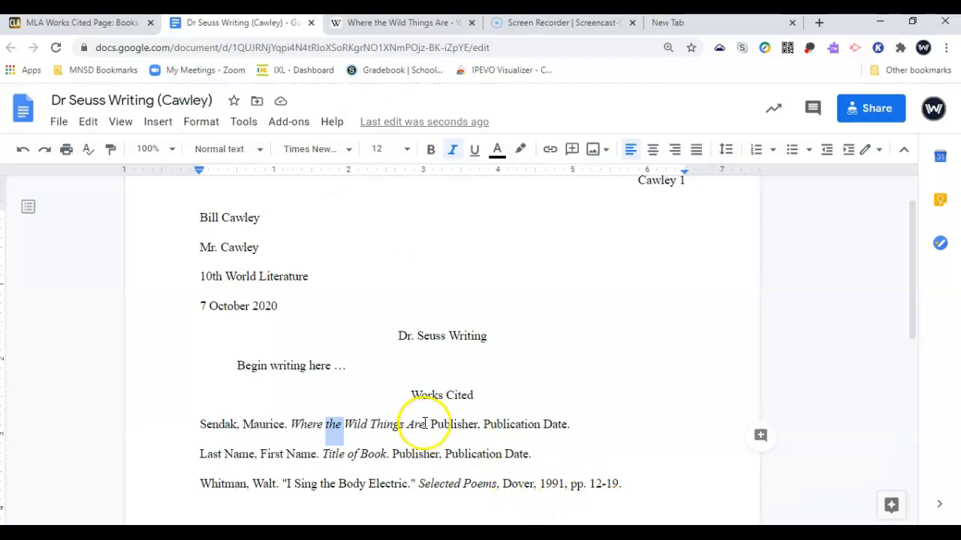
{"action": "double_click", "coordinate": [448, 426]}
{"action": "key", "text": "ctrl+v"}
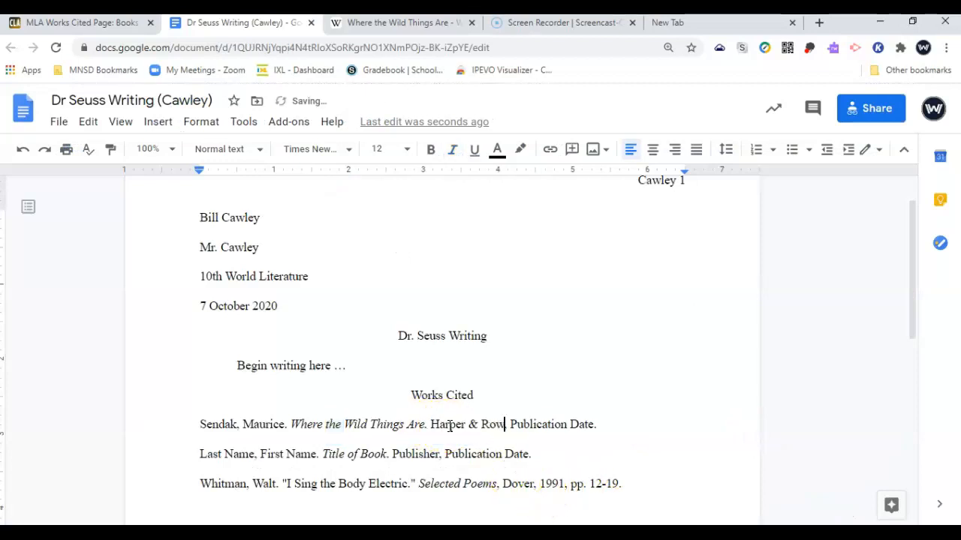
Replace the Publication Date placeholder with 1963, checked against the Wikipedia infobox
{"action": "key", "text": "ctrl+Tab"}
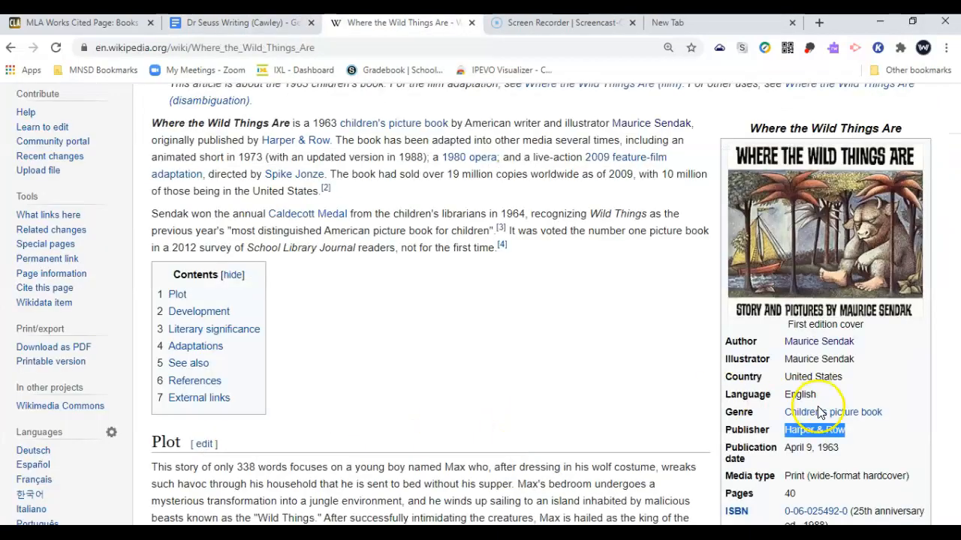
{"action": "scroll", "coordinate": [893, 439], "scroll_direction": "down", "scroll_amount": 1}
{"action": "key", "text": "ctrl+shift+Tab"}
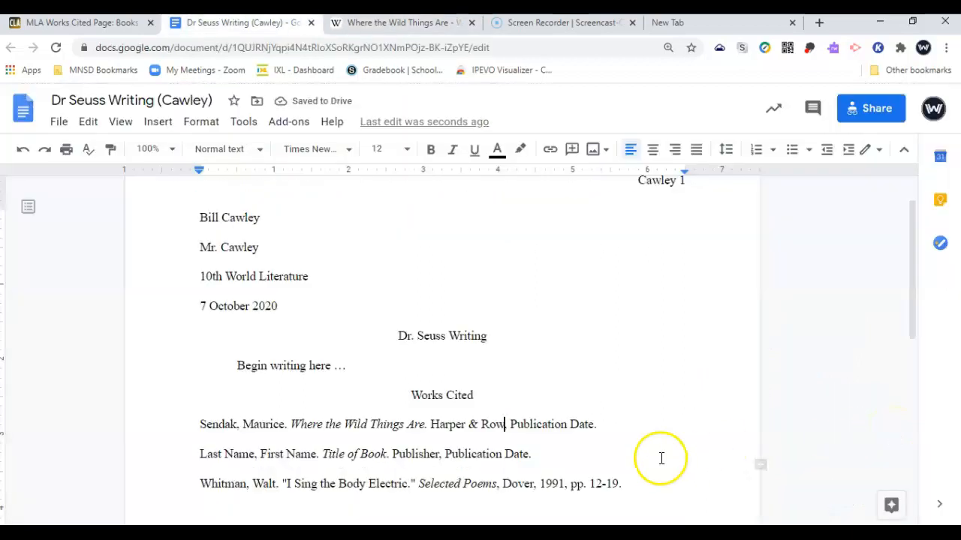
{"action": "left_click_drag", "start_coordinate": [592, 423], "coordinate": [517, 422]}
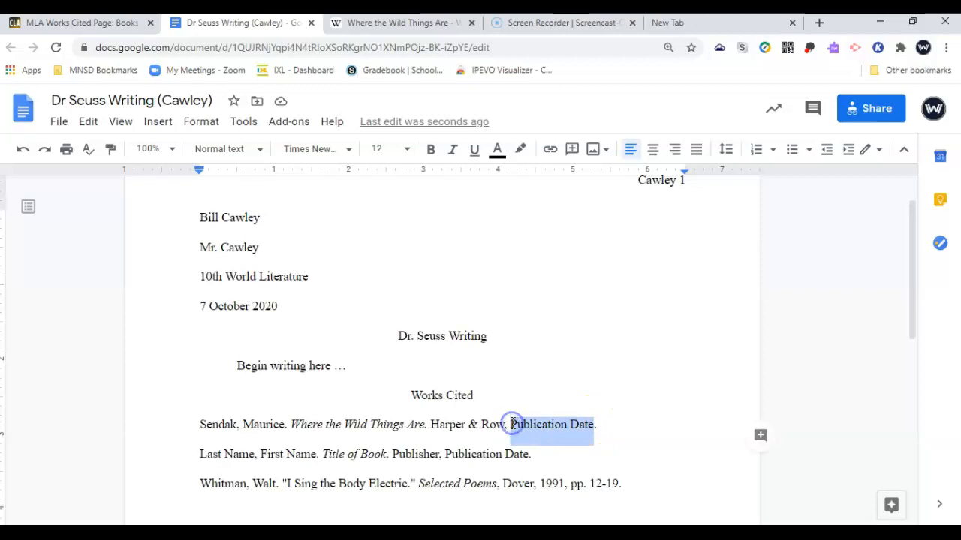
{"action": "type", "text": "1963"}
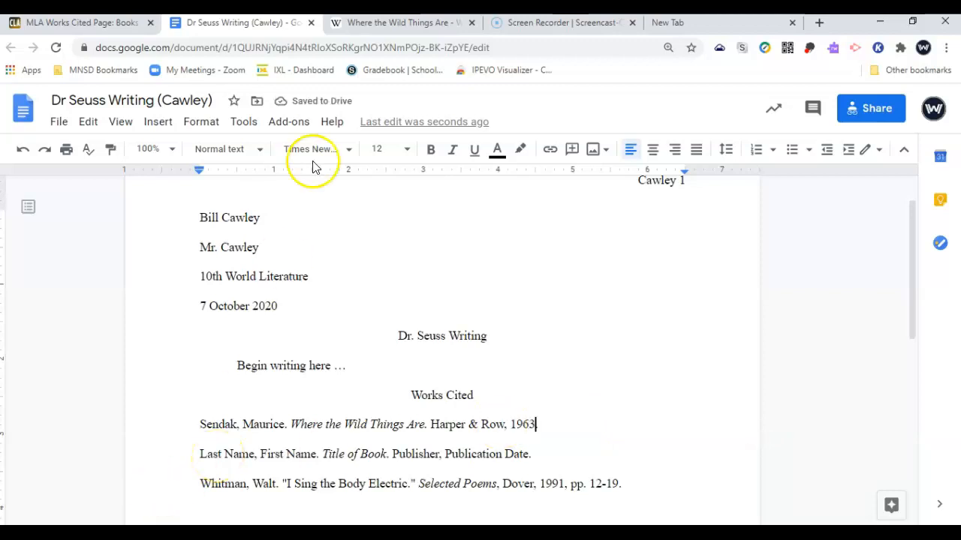
{"action": "key", "text": "ctrl+Tab"}
{"action": "scroll", "coordinate": [694, 160], "scroll_direction": "up", "scroll_amount": 3}
Look up 'the lorax' on Wikipedia and check its infobox: Random House, 1971
{"action": "left_click", "coordinate": [762, 124]}
{"action": "type", "text": "the lora"}
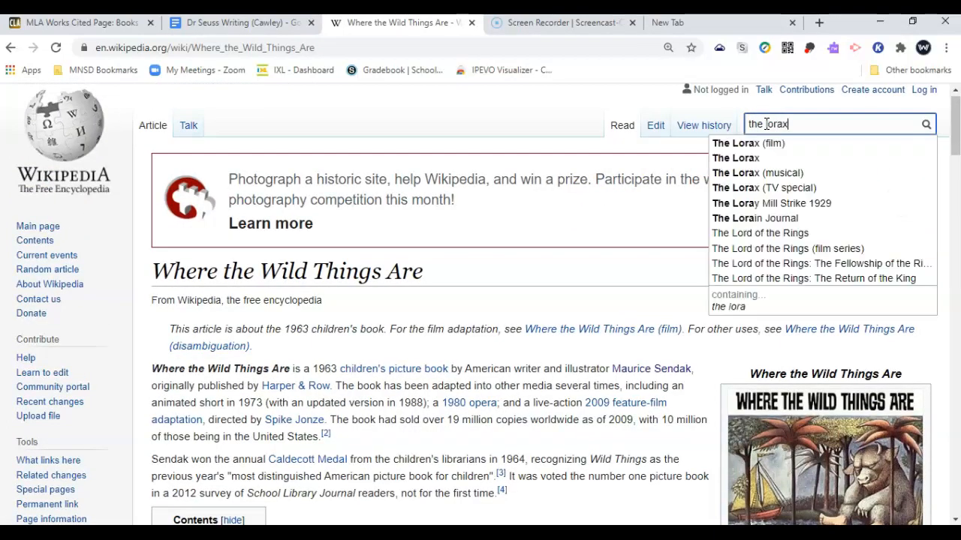
{"action": "type", "text": "x"}
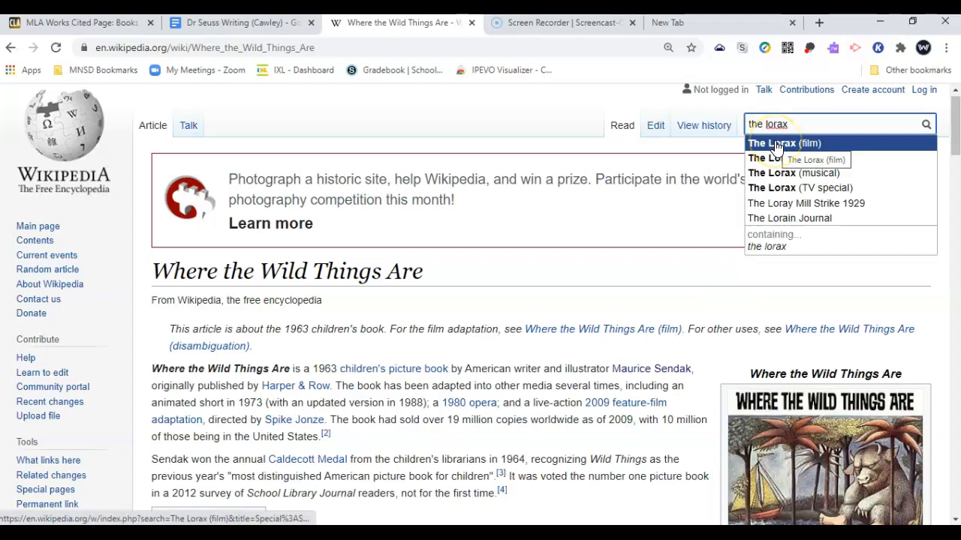
{"action": "left_click", "coordinate": [795, 121]}
{"action": "key", "text": "Return"}
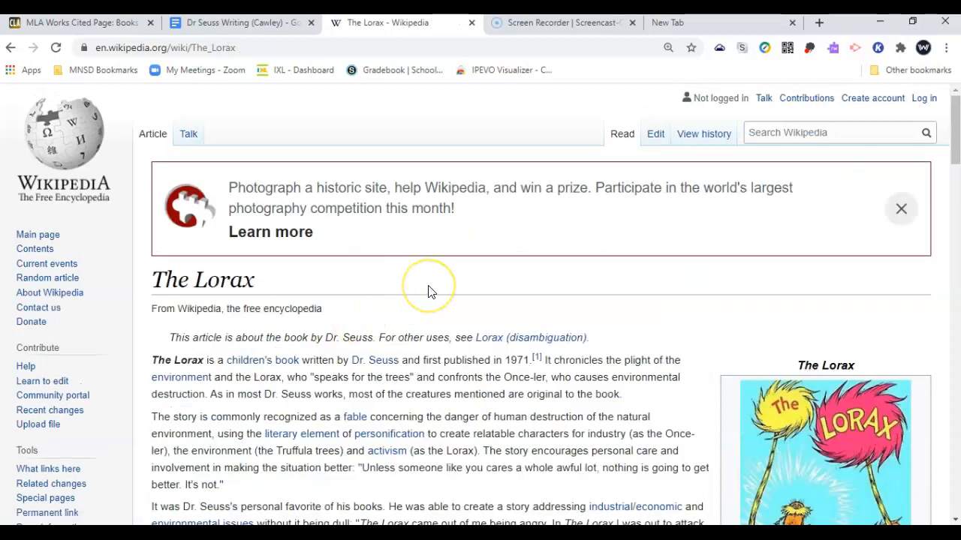
{"action": "scroll", "coordinate": [432, 292], "scroll_direction": "down", "scroll_amount": 2}
{"action": "scroll", "coordinate": [430, 286], "scroll_direction": "down", "scroll_amount": 2}
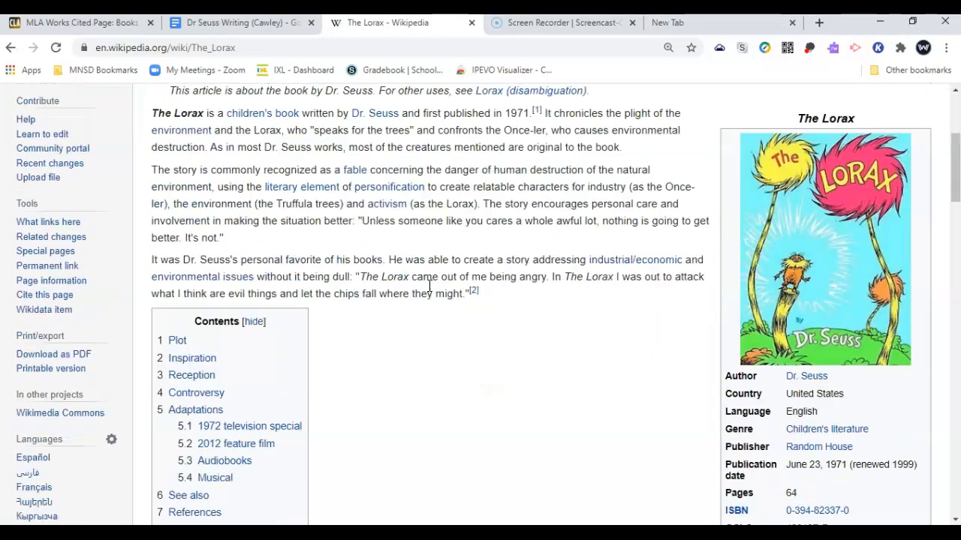
{"action": "scroll", "coordinate": [527, 359], "scroll_direction": "up", "scroll_amount": 1}
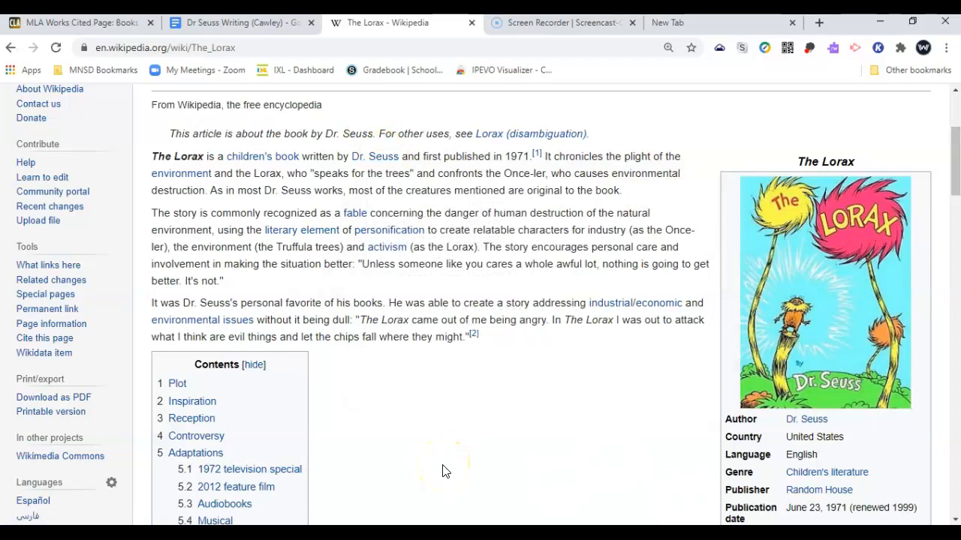
{"action": "left_click", "coordinate": [759, 24]}
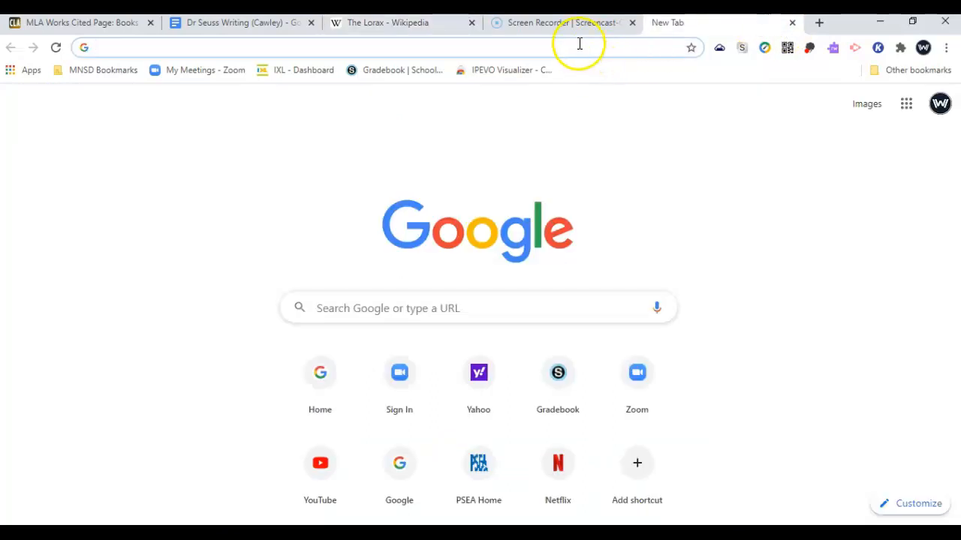
Run a Google search for 'how to cite dr. seuss' to get an example citation
{"action": "left_click", "coordinate": [579, 43]}
{"action": "type", "text": "how to cite"}
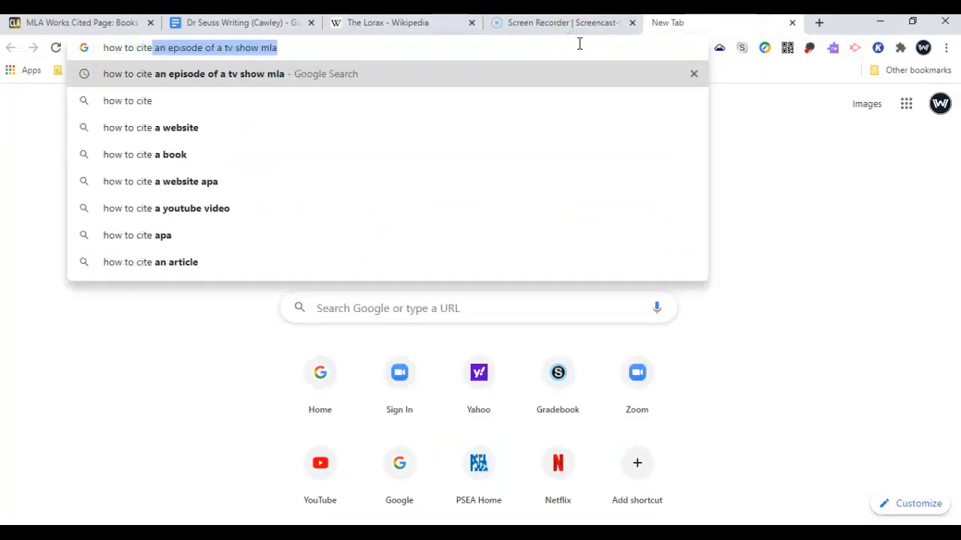
{"action": "type", "text": " dr. s"}
{"action": "key", "text": "Return"}
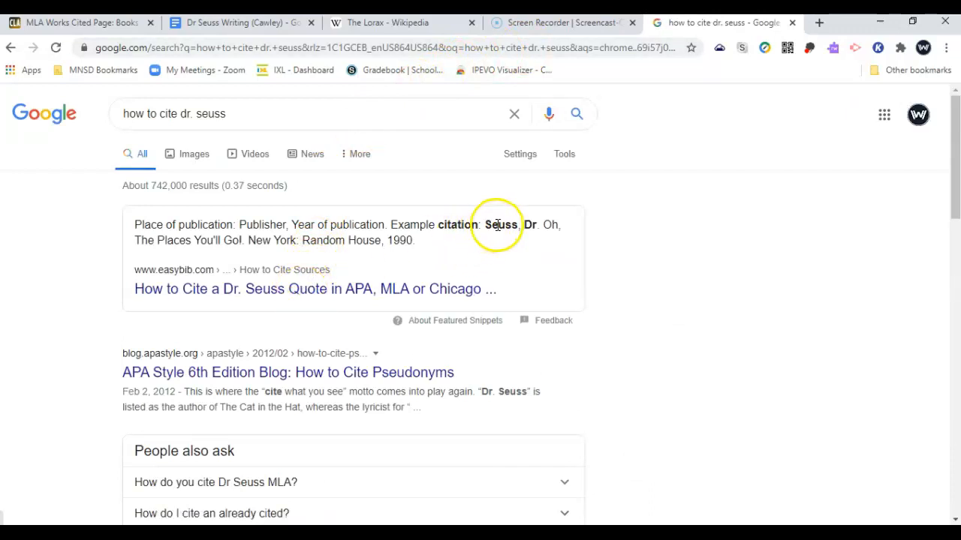
{"action": "left_click", "coordinate": [248, 27]}
Replace the placeholder author and book title with Seuss, Dr. and The Lorax
{"action": "double_click", "coordinate": [213, 455]}
{"action": "type", "text": "Seu"}
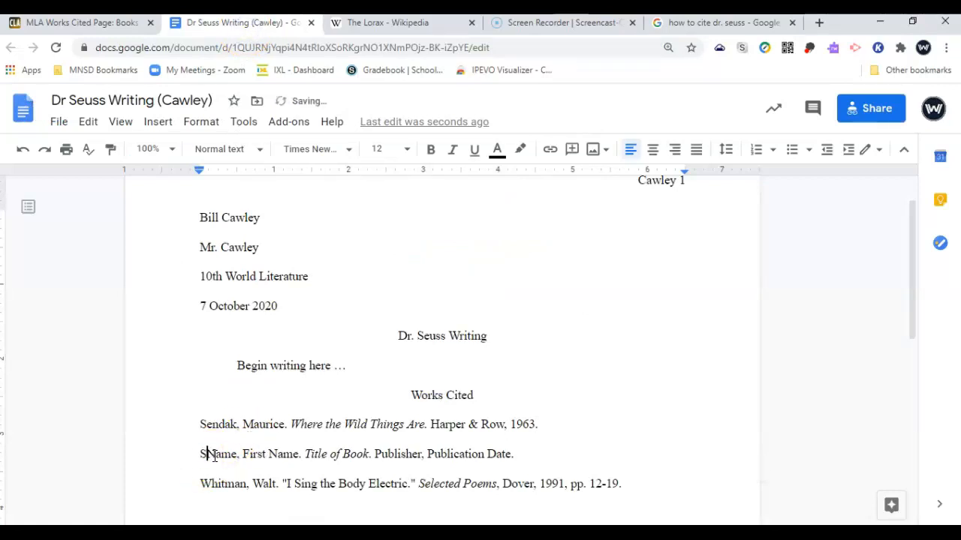
{"action": "type", "text": "ss"}
{"action": "key", "text": "Delete"}
{"action": "key", "text": "Delete"}
{"action": "key", "text": "Delete"}
{"action": "key", "text": "Delete"}
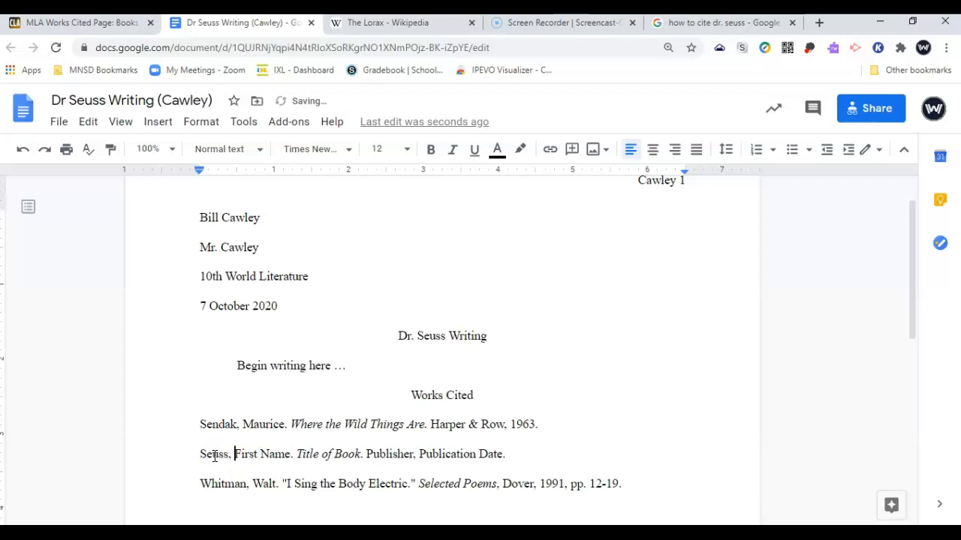
{"action": "key", "text": "shift+Right"}
{"action": "key", "text": "shift+Right"}
{"action": "key", "text": "shift+Right"}
{"action": "key", "text": "shift+Right"}
{"action": "key", "text": "shift+Right"}
{"action": "key", "text": "shift+Right"}
{"action": "key", "text": "shift+Right"}
{"action": "key", "text": "shift+Right"}
{"action": "key", "text": "shift+Right"}
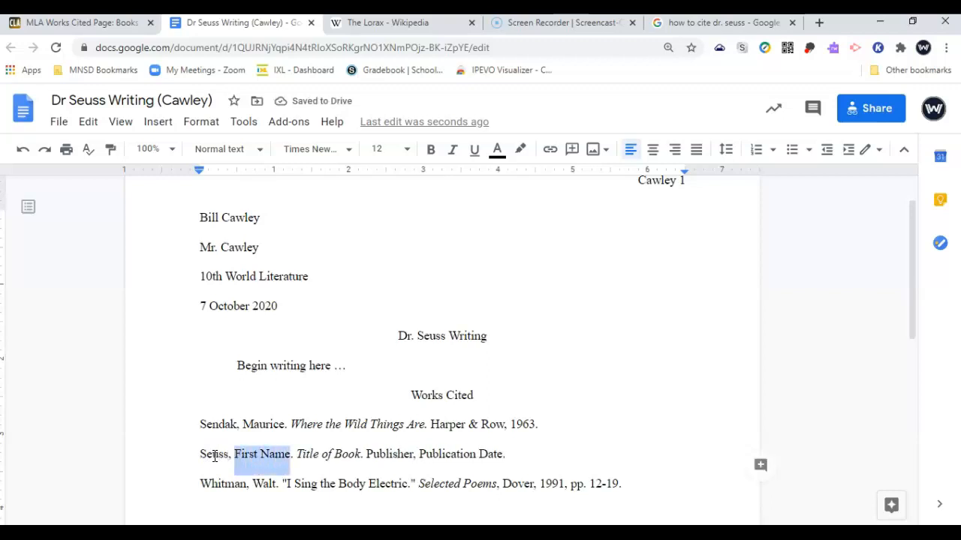
{"action": "type", "text": "Dr"}
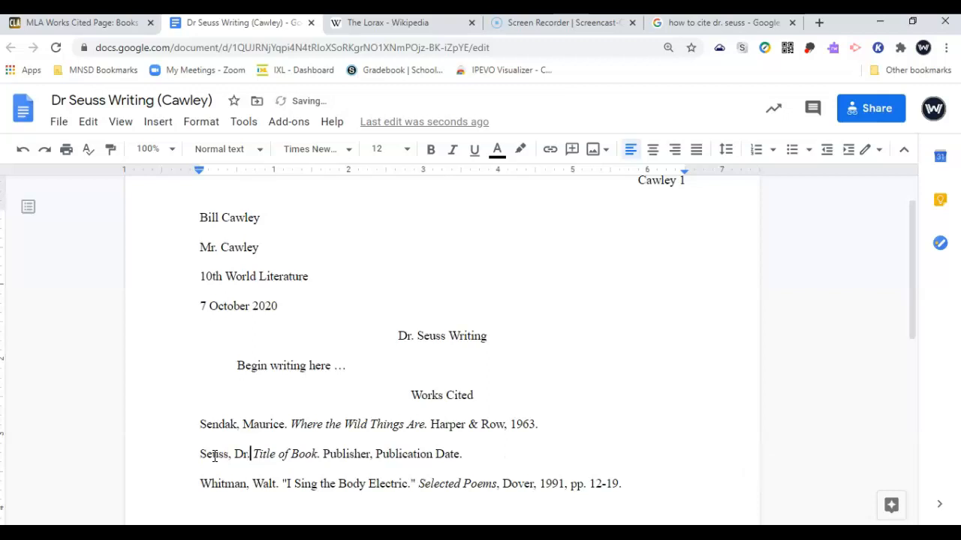
{"action": "key", "text": "shift+Right"}
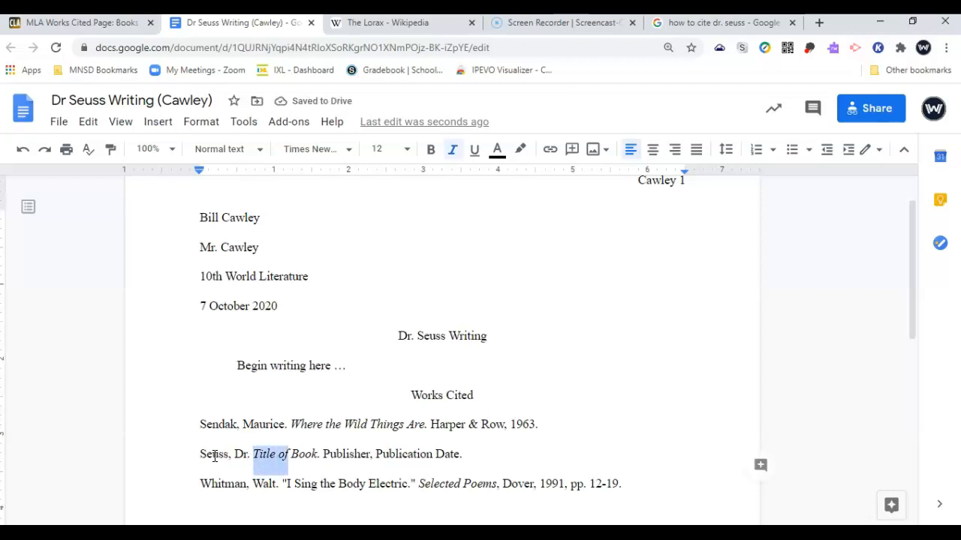
{"action": "type", "text": "The Lorax"}
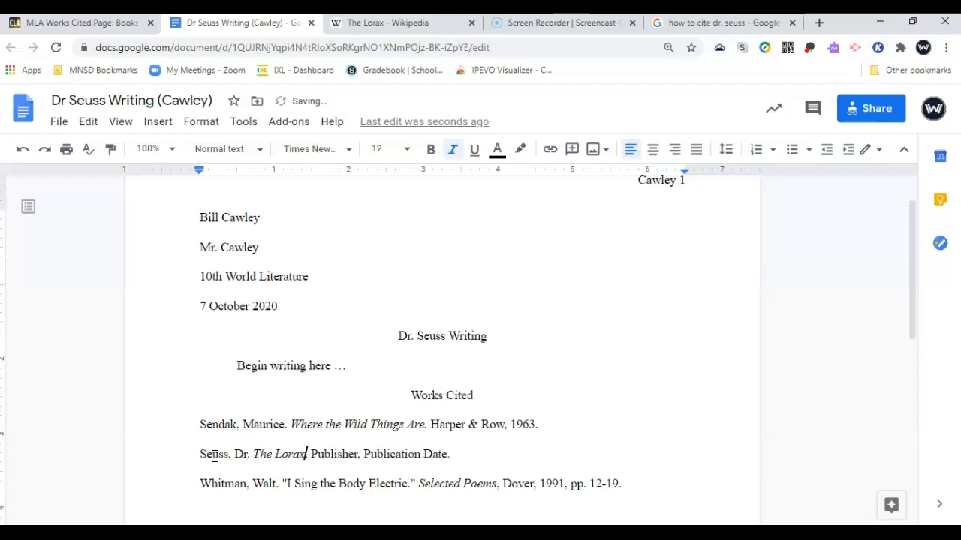
Enter Random House as publisher and clear the date placeholder, checking The Lorax article
{"action": "key", "text": "ctrl+Tab"}
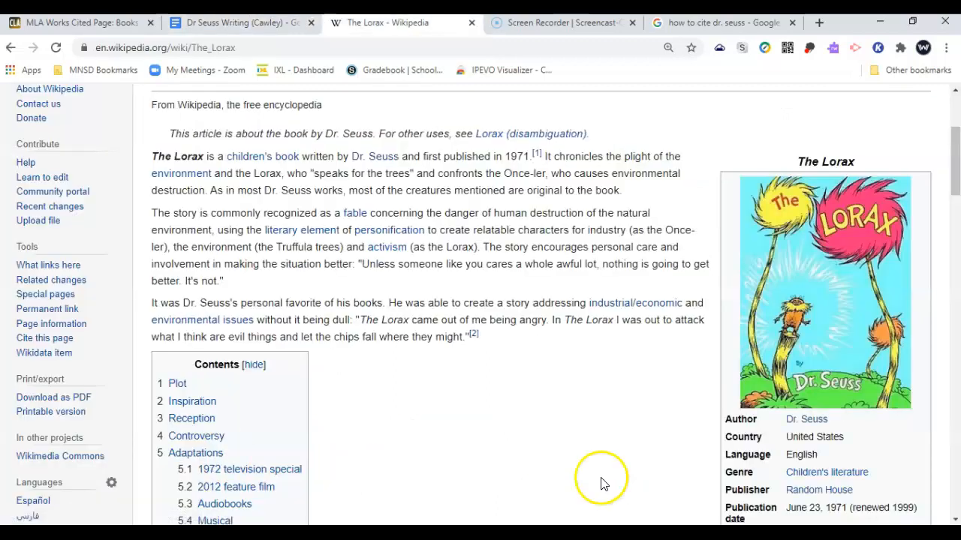
{"action": "key", "text": "ctrl+shift+Tab"}
{"action": "double_click", "coordinate": [345, 457]}
{"action": "type", "text": "Random House"}
{"action": "key", "text": "ctrl+Tab"}
{"action": "scroll", "coordinate": [343, 467], "scroll_direction": "down", "scroll_amount": 1}
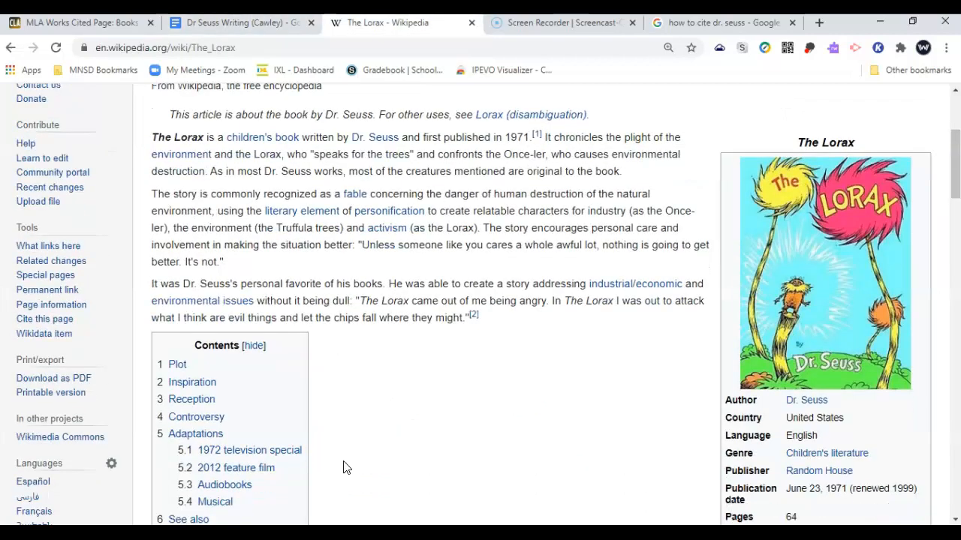
{"action": "key", "text": "ctrl+shift+Tab"}
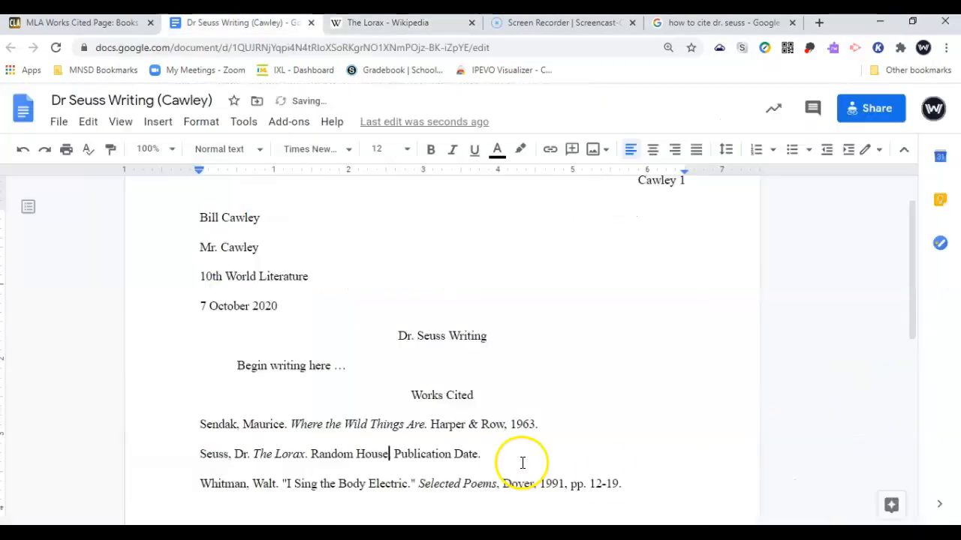
{"action": "key", "text": "BackSpace"}
{"action": "key", "text": "BackSpace"}
{"action": "key", "text": "BackSpace"}
{"action": "key", "text": "BackSpace"}
{"action": "key", "text": "BackSpace"}
{"action": "key", "text": "BackSpace"}
{"action": "key", "text": "BackSpace"}
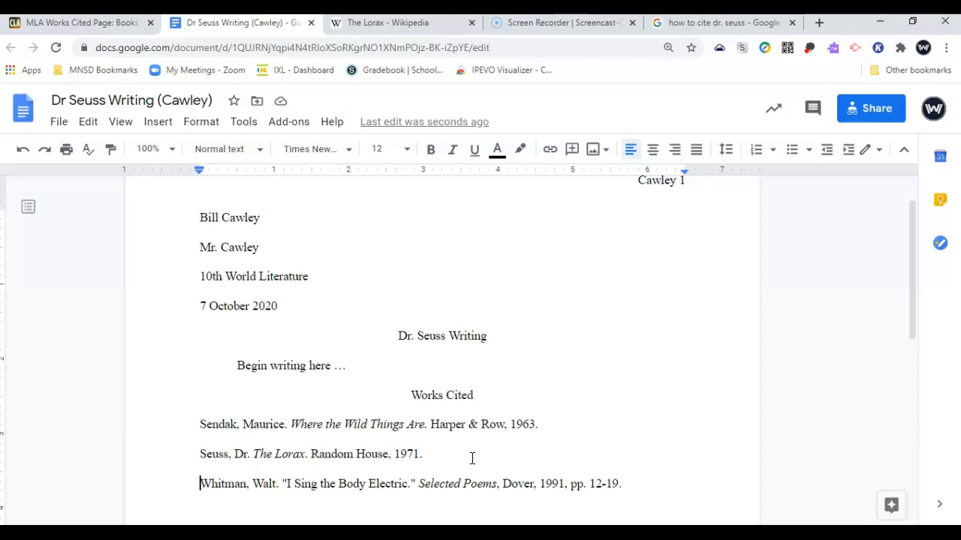
Search Wikipedia for 'the sneet' and open The Sneetches and Other Stories article
{"action": "key", "text": "ctrl+Tab"}
{"action": "scroll", "coordinate": [635, 333], "scroll_direction": "up", "scroll_amount": 5}
{"action": "left_click", "coordinate": [760, 120]}
{"action": "type", "text": "the sneet"}
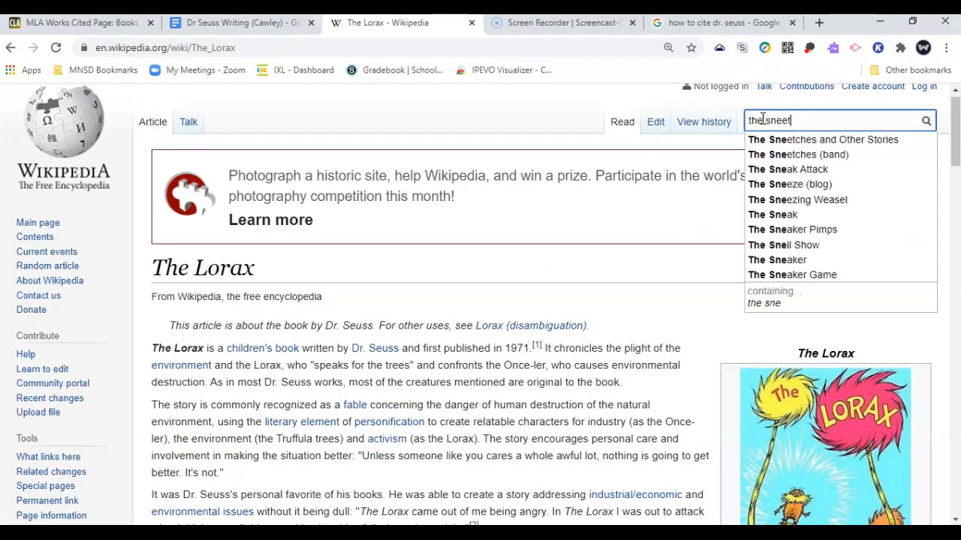
{"action": "key", "text": "Down"}
{"action": "key", "text": "Return"}
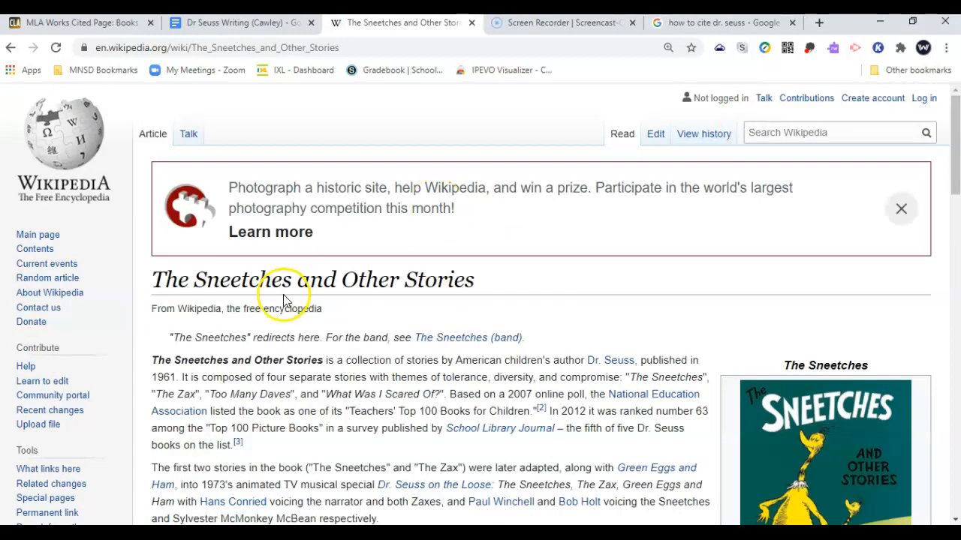
{"action": "key", "text": "ctrl+shift+Tab"}
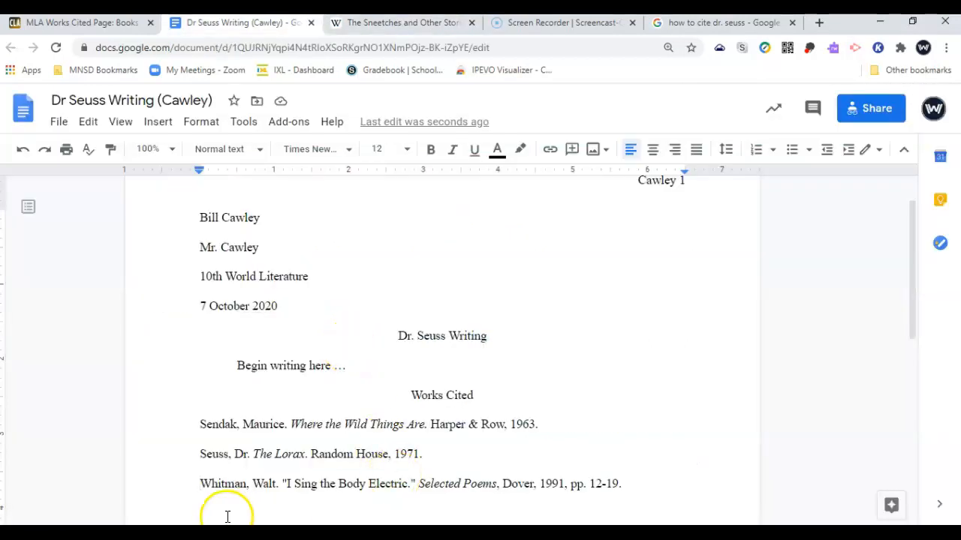
{"action": "key", "text": "ctrl+Tab"}
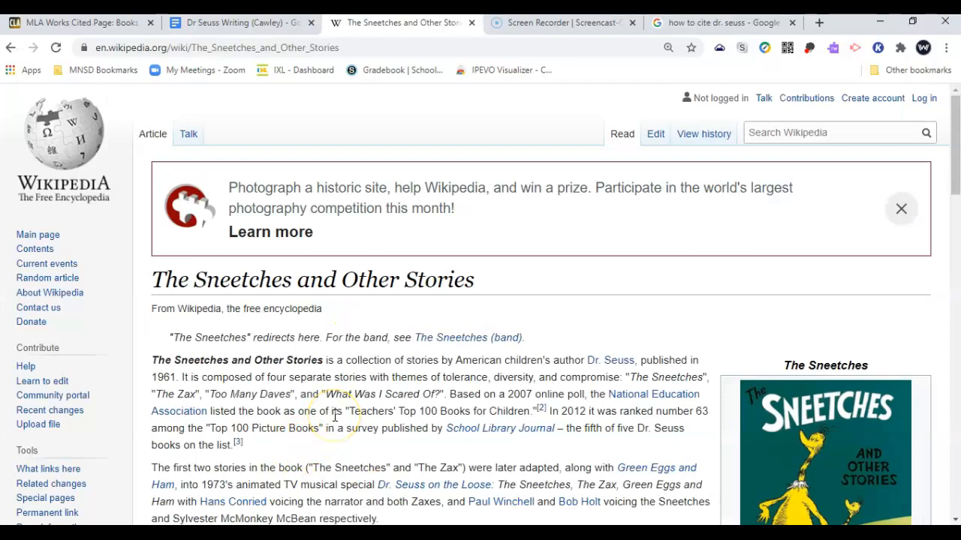
{"action": "key", "text": "ctrl+shift+Tab"}
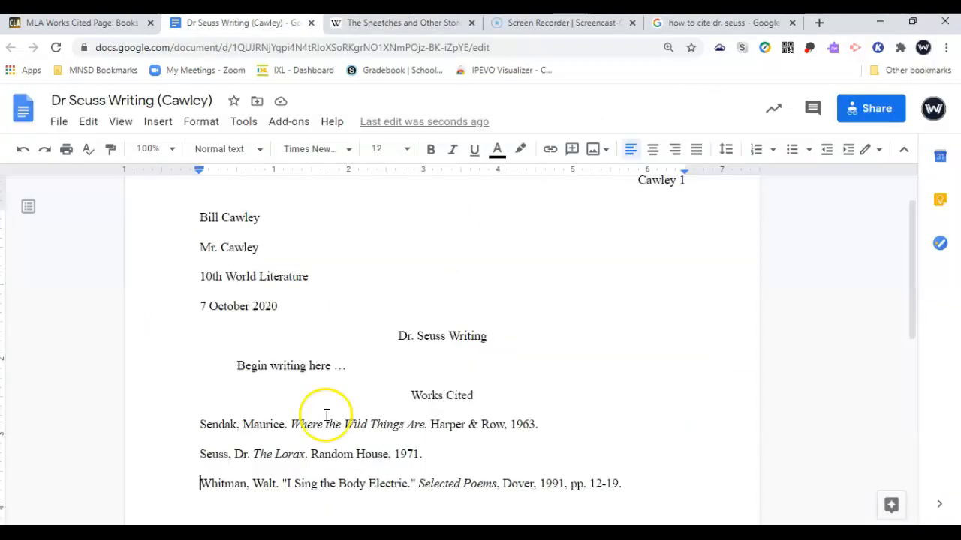
Delete the author Whitman, Walt. from the third Works Cited entry
{"action": "double_click", "coordinate": [212, 453]}
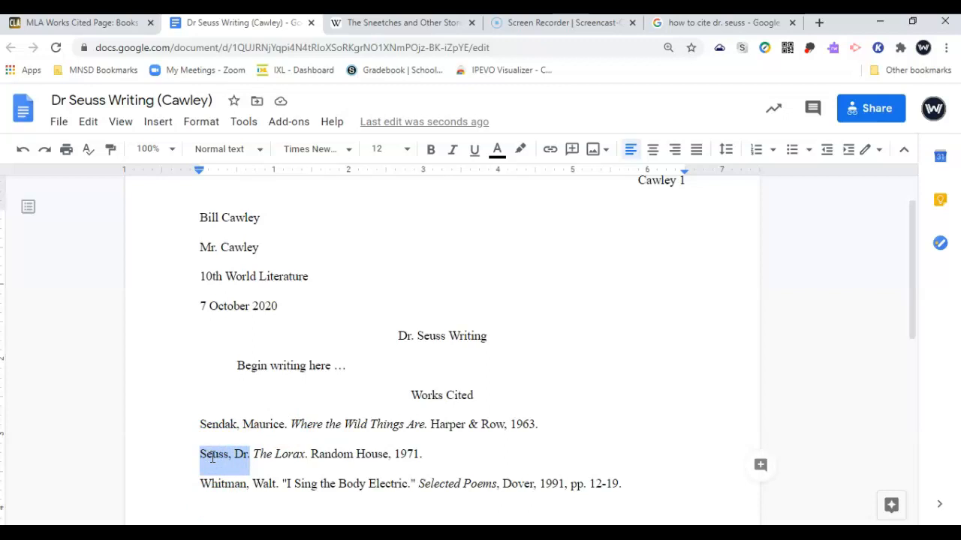
{"action": "left_click", "coordinate": [277, 483]}
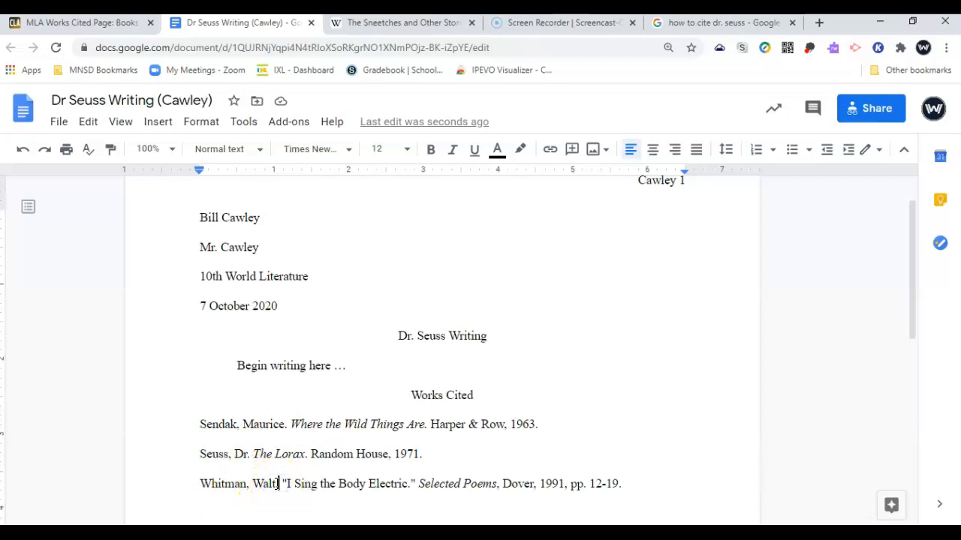
{"action": "key", "text": "shift+Home"}
{"action": "key", "text": "BackSpace"}
{"action": "key", "text": "ctrl+z"}
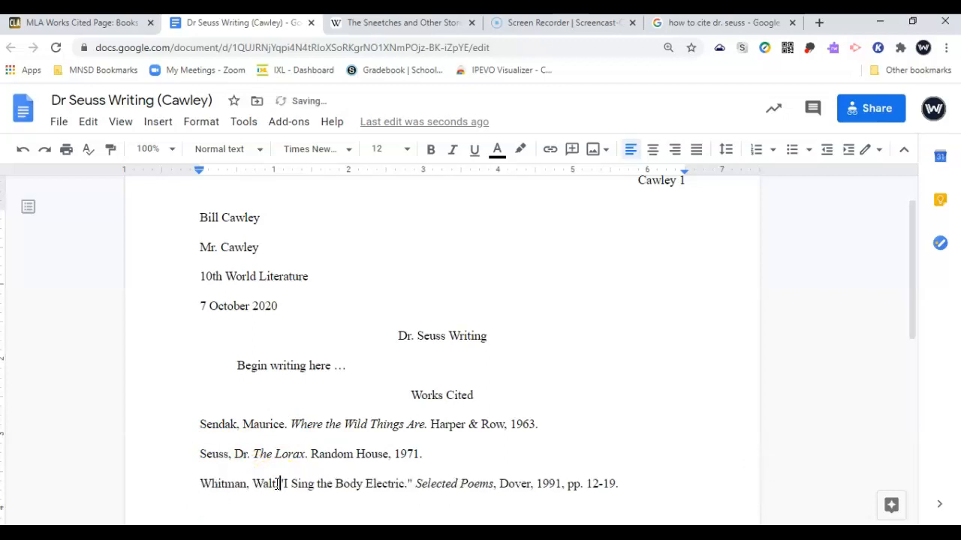
{"action": "key", "text": "shift+Home"}
{"action": "key", "text": "BackSpace"}
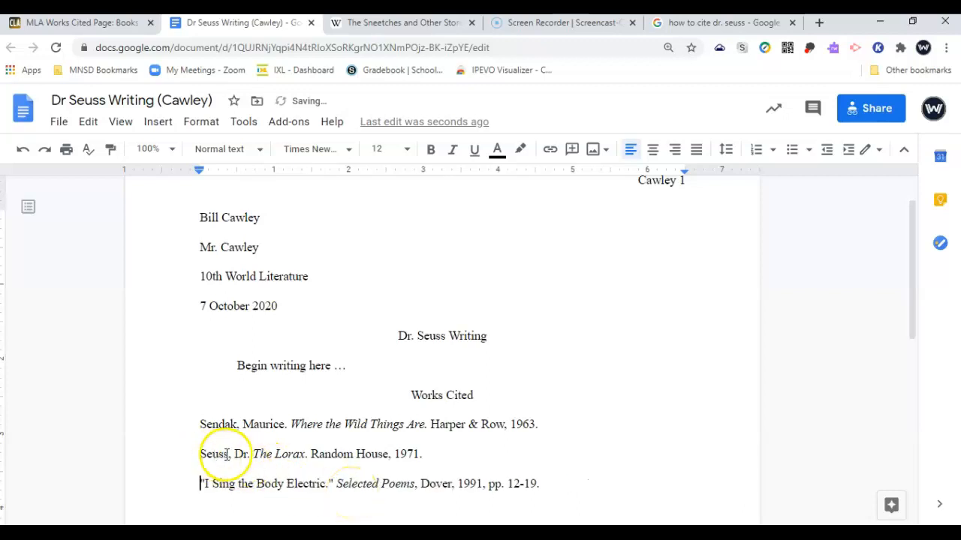
Copy Seuss, Dr. into the third entry and replace the poem title with "The Sneetches."
{"action": "left_click_drag", "start_coordinate": [250, 455], "coordinate": [193, 468]}
{"action": "key", "text": "ctrl+c"}
{"action": "left_click", "coordinate": [190, 483]}
{"action": "key", "text": "ctrl+v"}
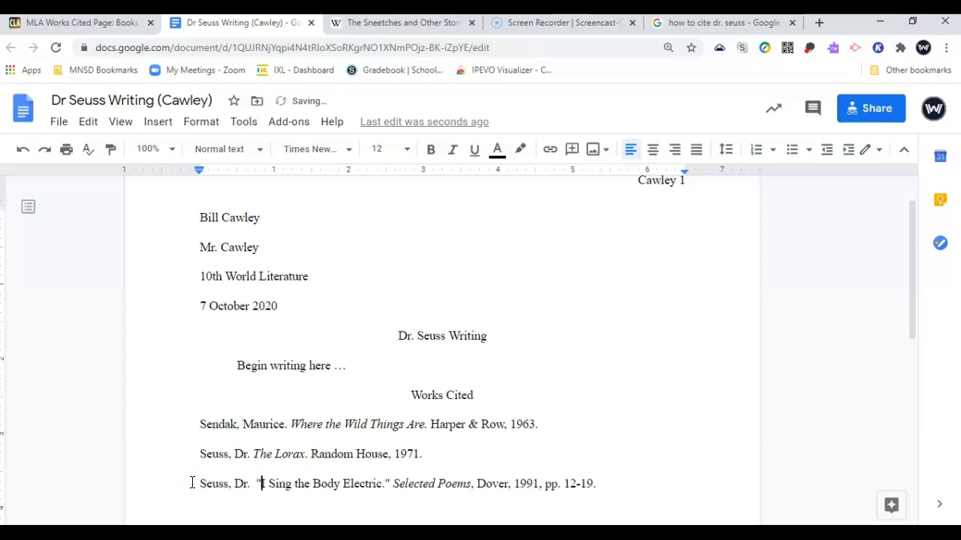
{"action": "key", "text": "shift+Right"}
{"action": "key", "text": "shift+Right"}
{"action": "key", "text": "shift+Right"}
{"action": "key", "text": "shift+Right"}
{"action": "key", "text": "shift+Right"}
{"action": "key", "text": "shift+Right"}
{"action": "key", "text": "shift+Right"}
{"action": "key", "text": "shift+Right"}
{"action": "key", "text": "shift+Right"}
{"action": "key", "text": "shift+Right"}
{"action": "key", "text": "shift+Right"}
{"action": "key", "text": "shift+Right"}
{"action": "key", "text": "shift+Right"}
{"action": "key", "text": "shift+Right"}
{"action": "key", "text": "shift+Right"}
{"action": "key", "text": "shift+Right"}
{"action": "key", "text": "shift+Right"}
{"action": "key", "text": "shift+Right"}
{"action": "key", "text": "shift+Right"}
{"action": "key", "text": "shift+Right"}
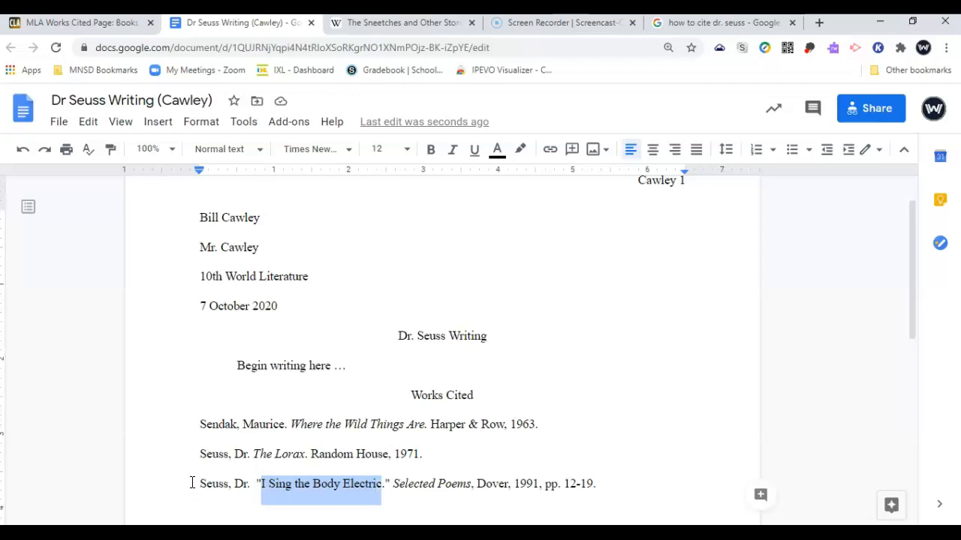
{"action": "type", "text": "The Sn"}
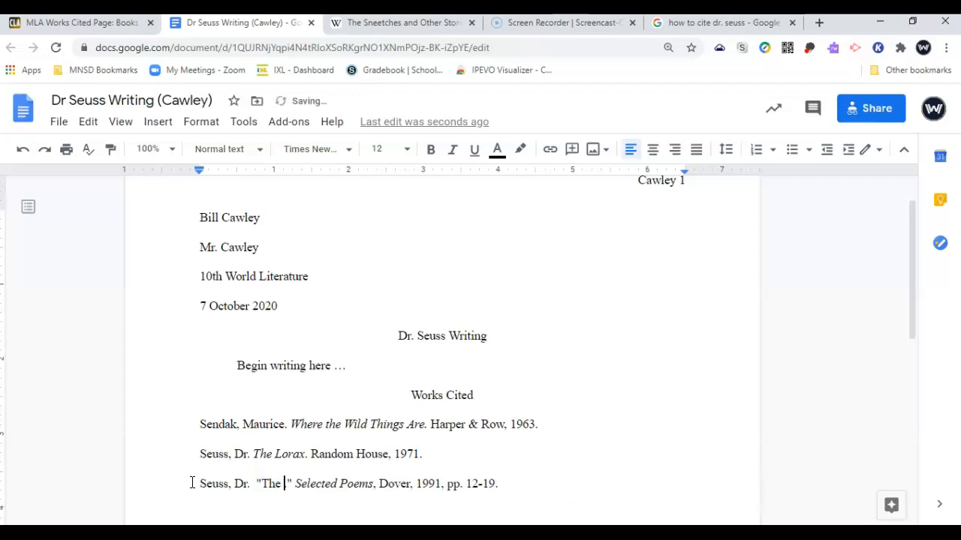
{"action": "type", "text": "eet"}
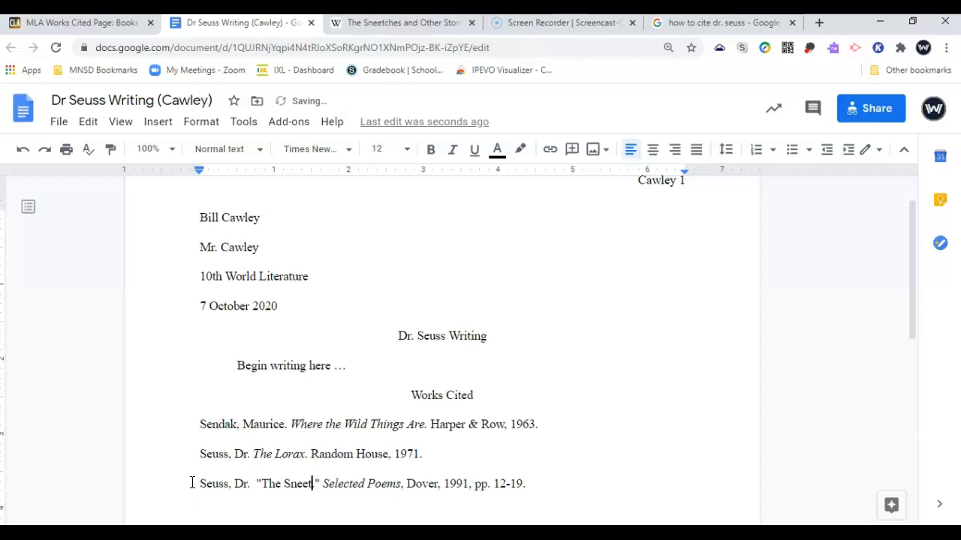
{"action": "type", "text": "ches."}
{"action": "key", "text": "Right"}
{"action": "key", "text": "Right"}
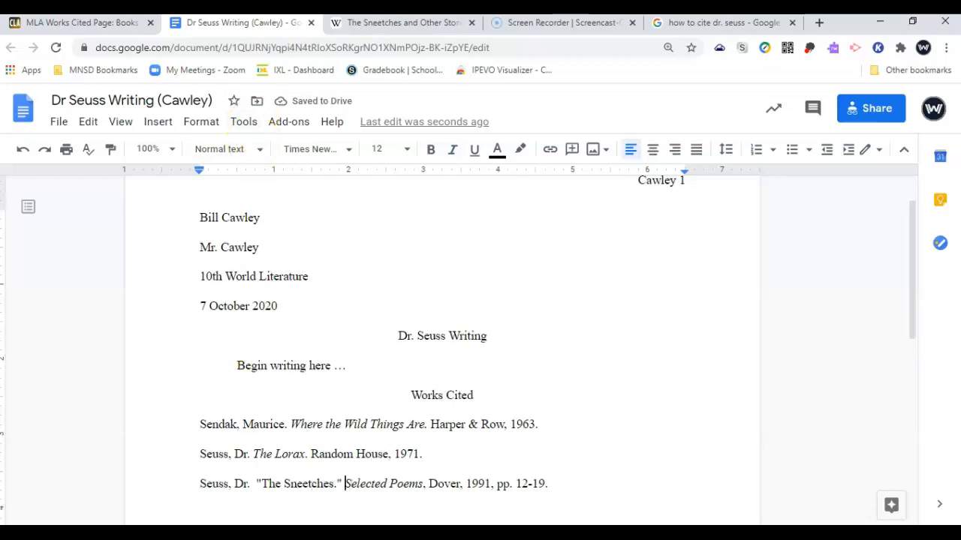
{"action": "left_click", "coordinate": [418, 20]}
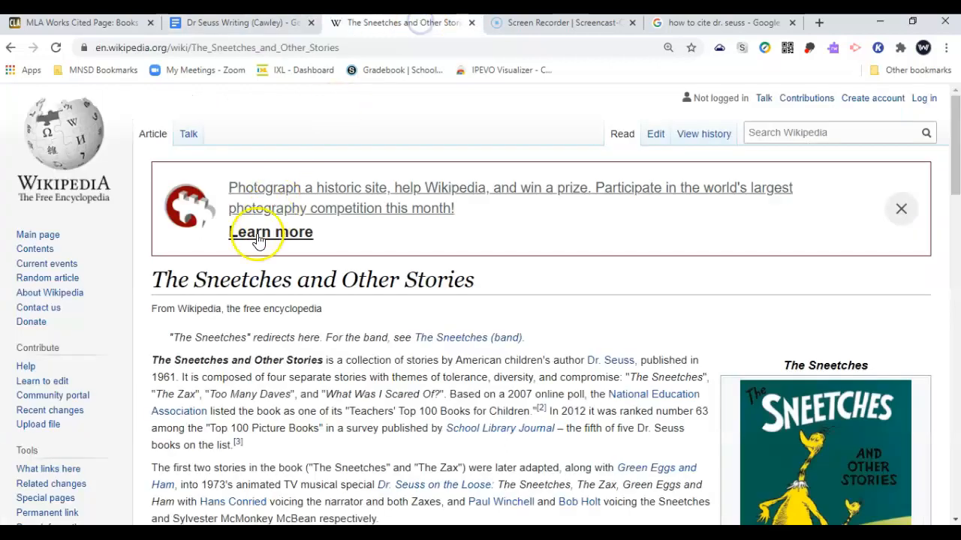
Paste the Wikipedia title The Sneetches and Other Stories over Selected Poems
{"action": "double_click", "coordinate": [216, 277]}
{"action": "triple_click", "coordinate": [215, 276]}
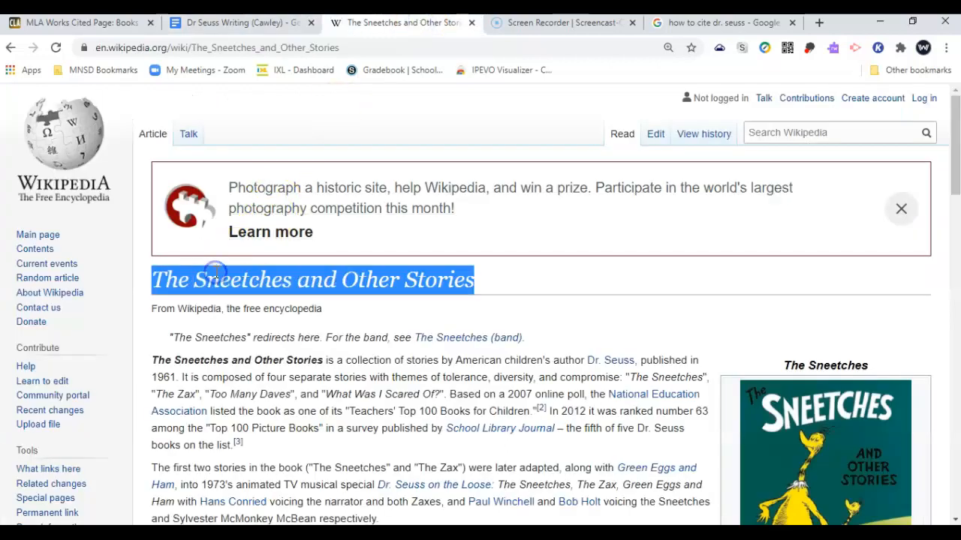
{"action": "left_click", "coordinate": [232, 23]}
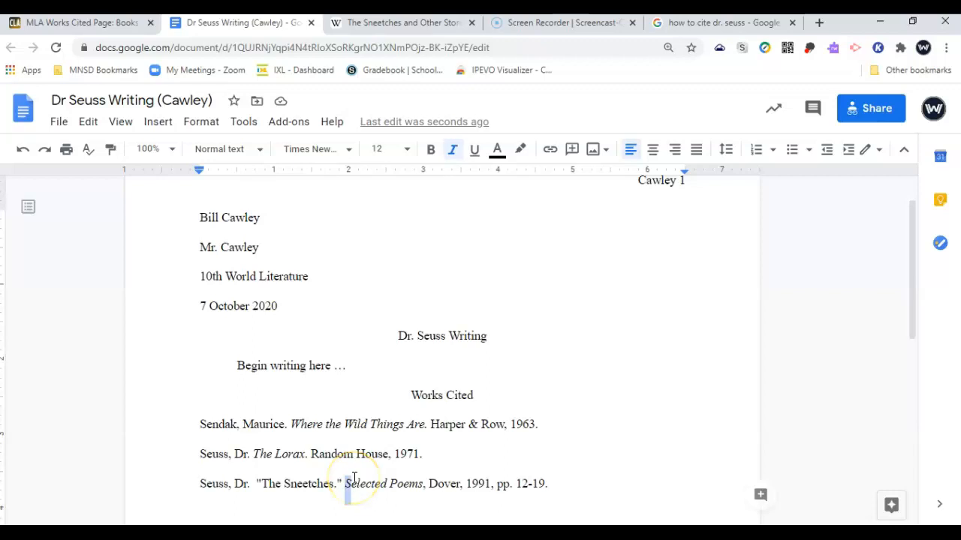
{"action": "key", "text": "shift+Right"}
{"action": "key", "text": "shift+Right"}
{"action": "key", "text": "shift+Right"}
{"action": "key", "text": "shift+Right"}
{"action": "key", "text": "shift+Right"}
{"action": "key", "text": "shift+Right"}
{"action": "key", "text": "shift+Right"}
{"action": "key", "text": "shift+Right"}
{"action": "key", "text": "shift+Right"}
{"action": "key", "text": "shift+Right"}
{"action": "key", "text": "shift+Right"}
{"action": "key", "text": "shift+Right"}
{"action": "key", "text": "shift+Right"}
{"action": "key", "text": "shift+Right"}
{"action": "key", "text": "ctrl+v"}
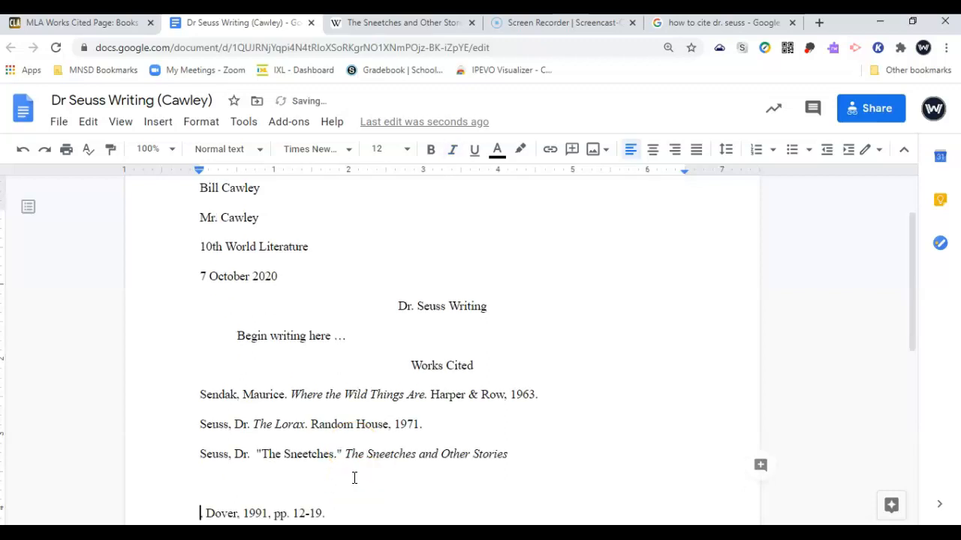
{"action": "key", "text": "BackSpace"}
{"action": "key", "text": "BackSpace"}
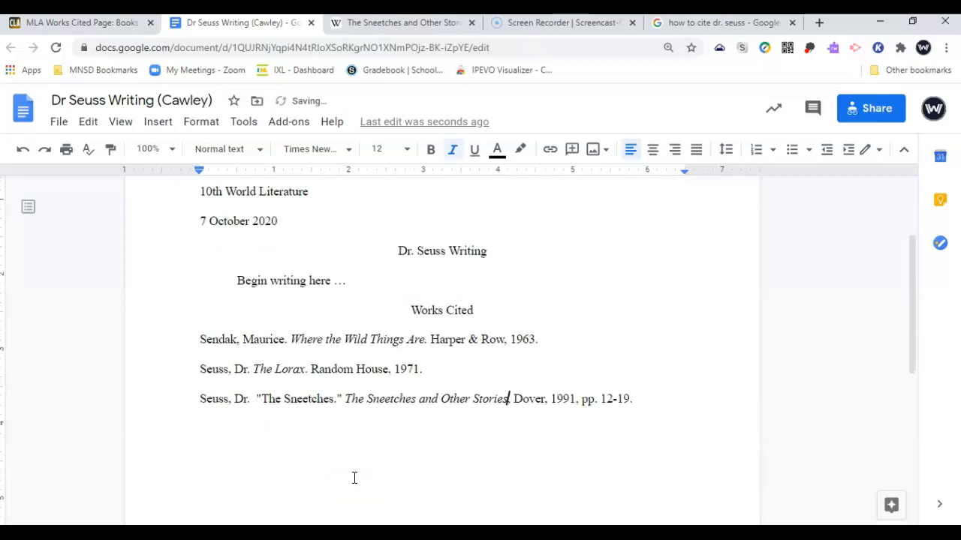
Replace the publisher Dover with Random House, checking the article's publication details
{"action": "key", "text": "ctrl+Tab"}
{"action": "scroll", "coordinate": [510, 502], "scroll_direction": "down", "scroll_amount": 5}
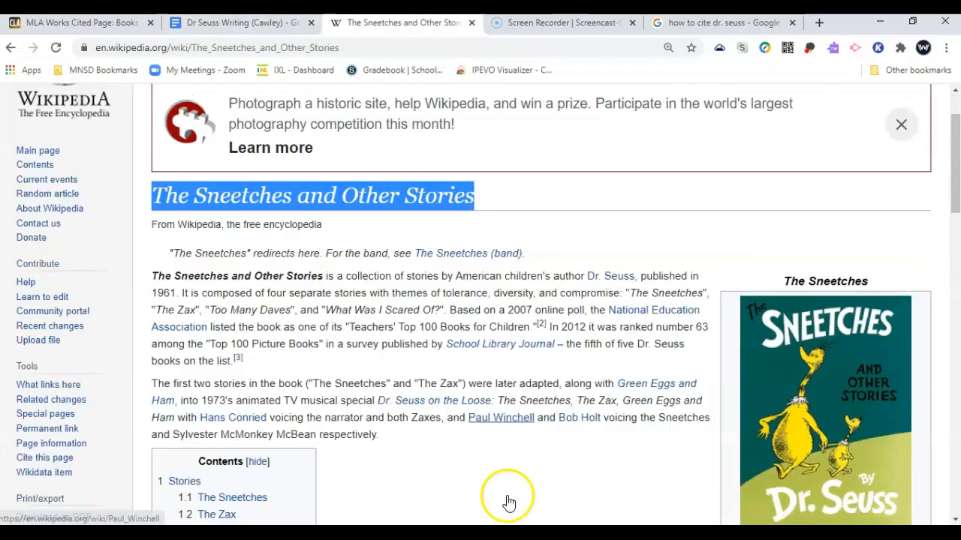
{"action": "key", "text": "ctrl+shift+Tab"}
{"action": "key", "text": "ctrl+Tab"}
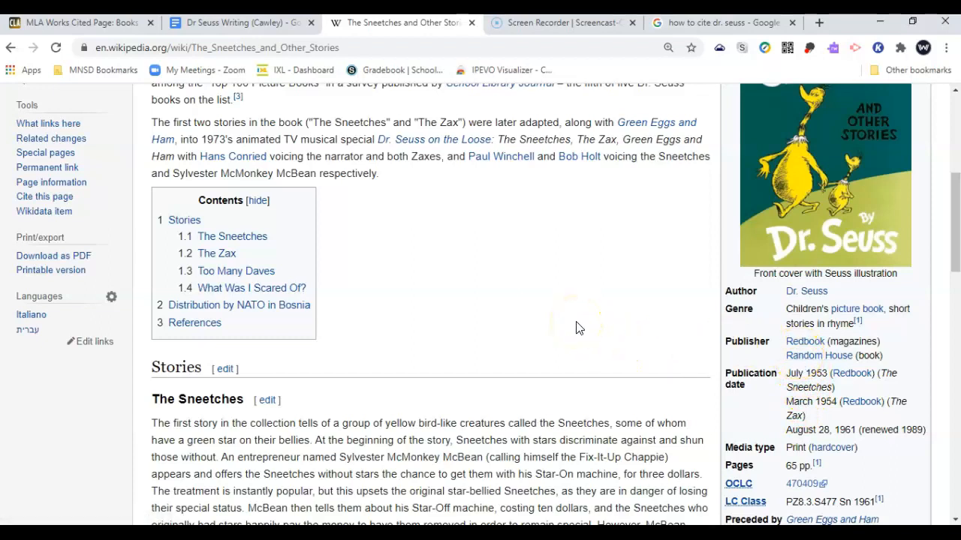
{"action": "key", "text": "ctrl+shift+Tab"}
{"action": "key", "text": "shift+Right"}
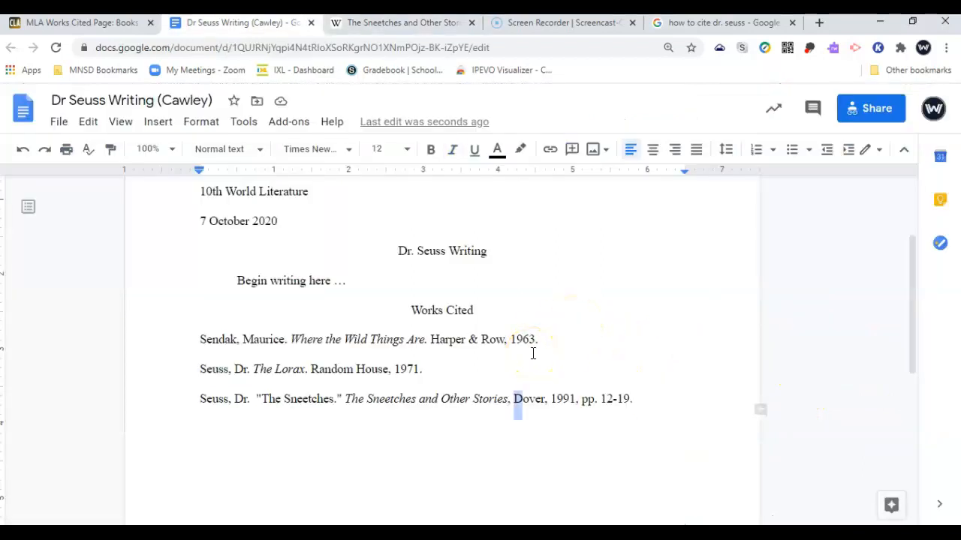
{"action": "key", "text": "shift+Right"}
{"action": "key", "text": "shift+Right"}
{"action": "key", "text": "shift+Right"}
{"action": "key", "text": "shift+Right"}
{"action": "type", "text": "Random Hou"}
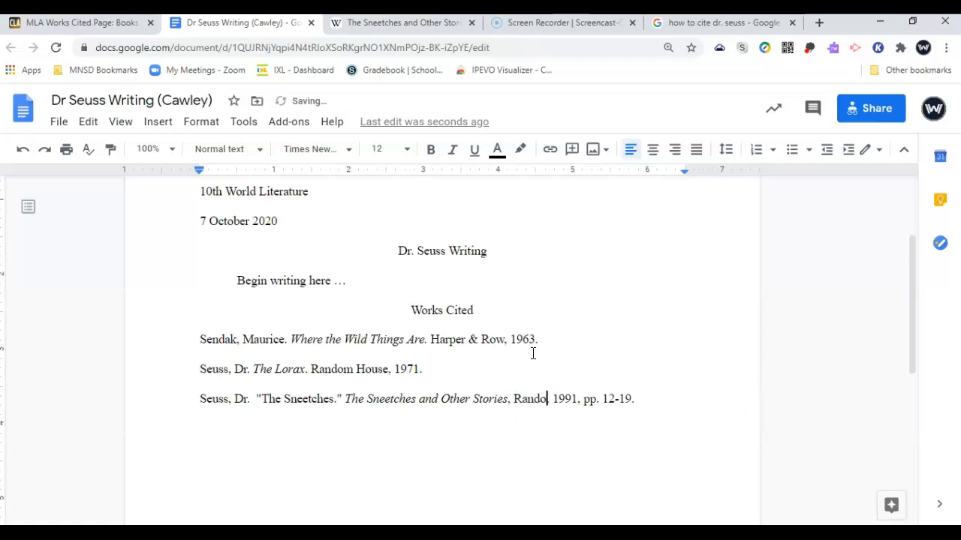
{"action": "type", "text": "se"}
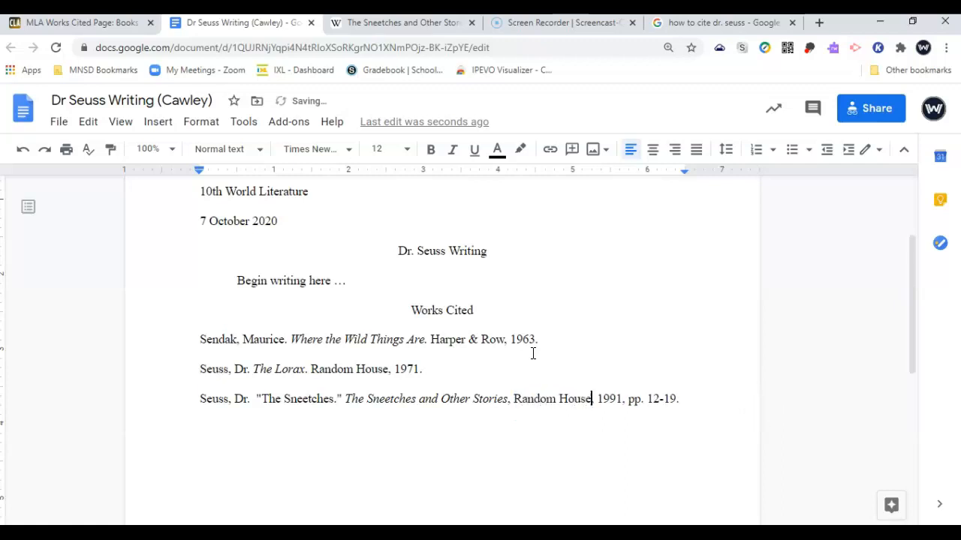
{"action": "key", "text": "ctrl+Tab"}
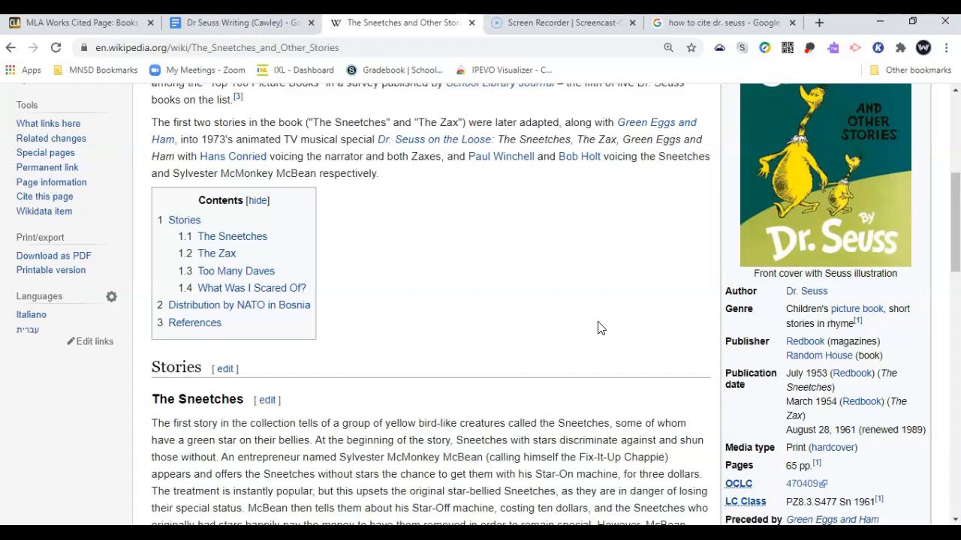
Change the year 1991 to 1953, delete the page range, and remove the doubled space after Dr
{"action": "key", "text": "ctrl+shift+Tab"}
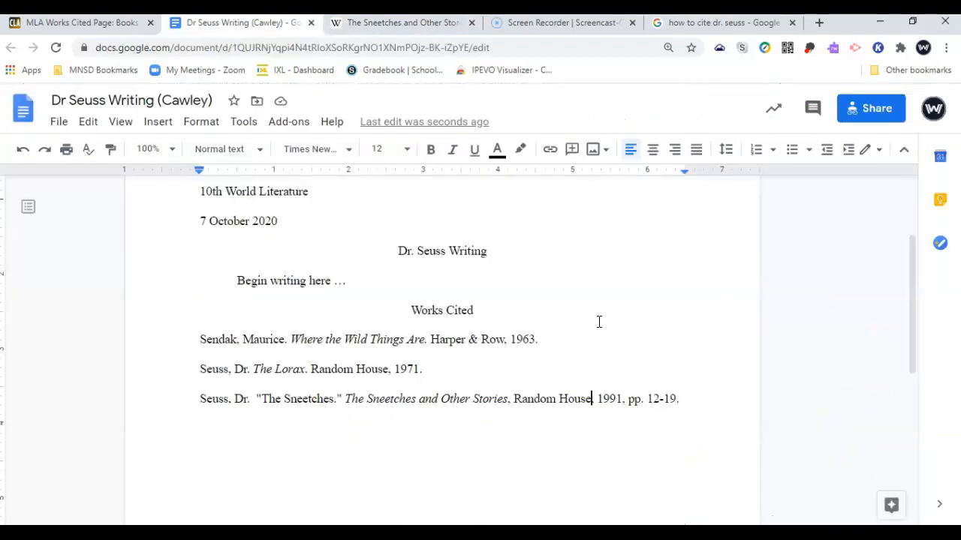
{"action": "double_click", "coordinate": [612, 399]}
{"action": "type", "text": "1953"}
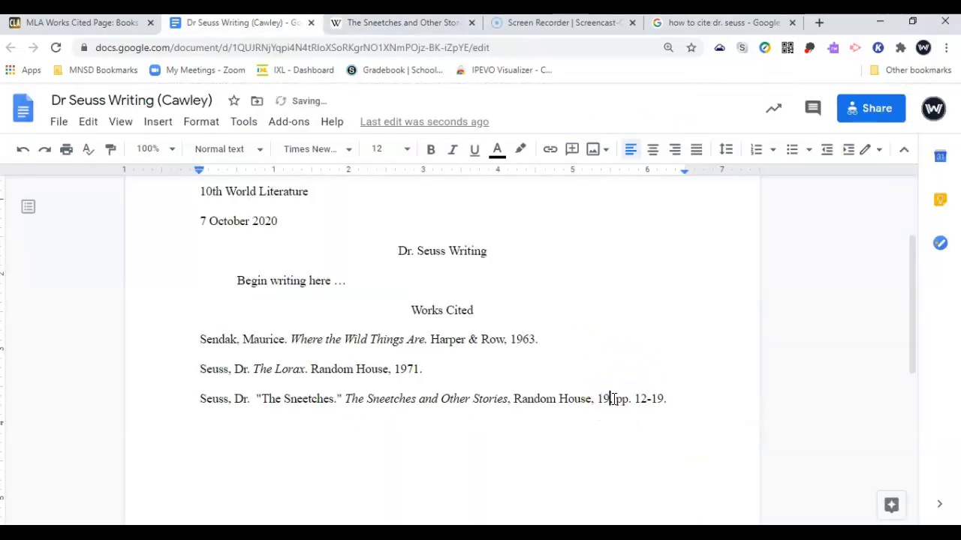
{"action": "key", "text": "shift+End"}
{"action": "key", "text": "BackSpace"}
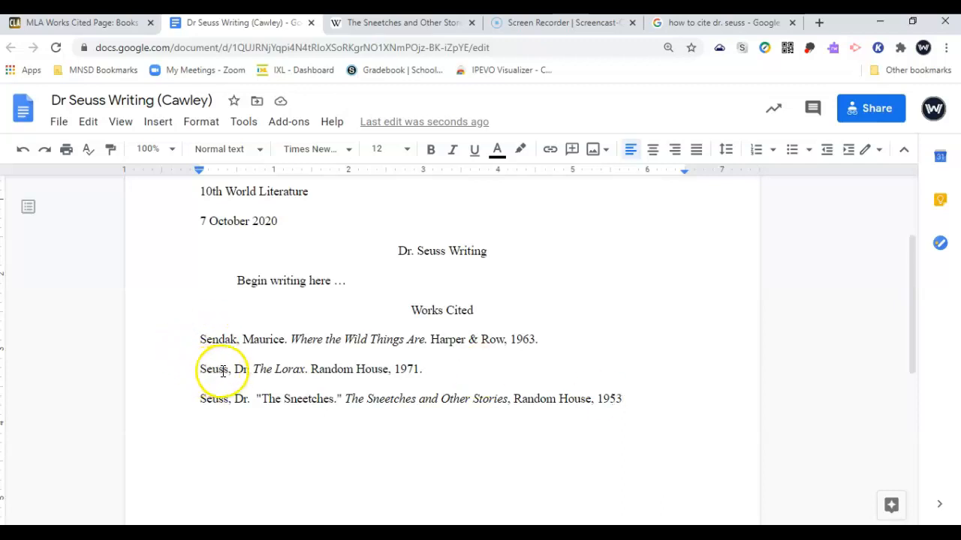
{"action": "left_click", "coordinate": [259, 398]}
{"action": "key", "text": "BackSpace"}
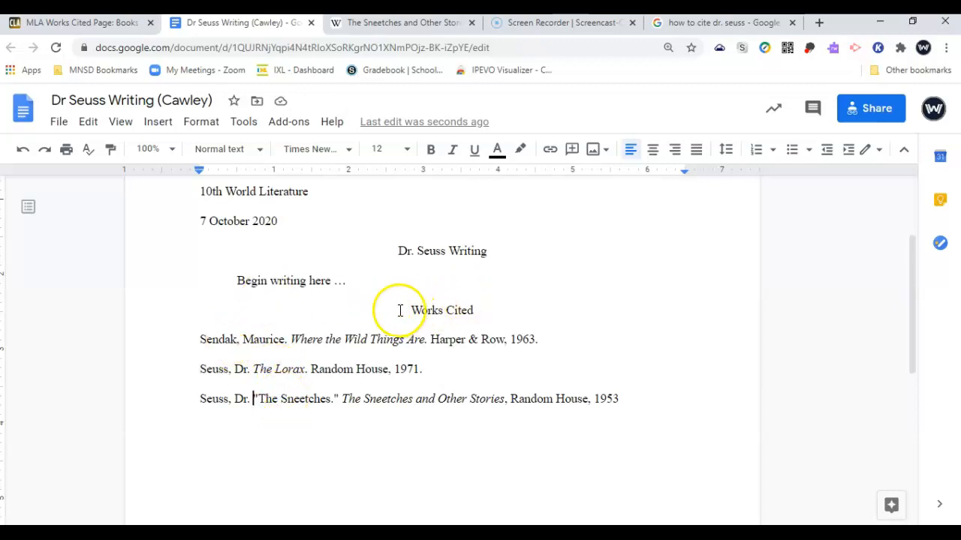
{"action": "left_click_drag", "start_coordinate": [401, 311], "coordinate": [628, 403]}
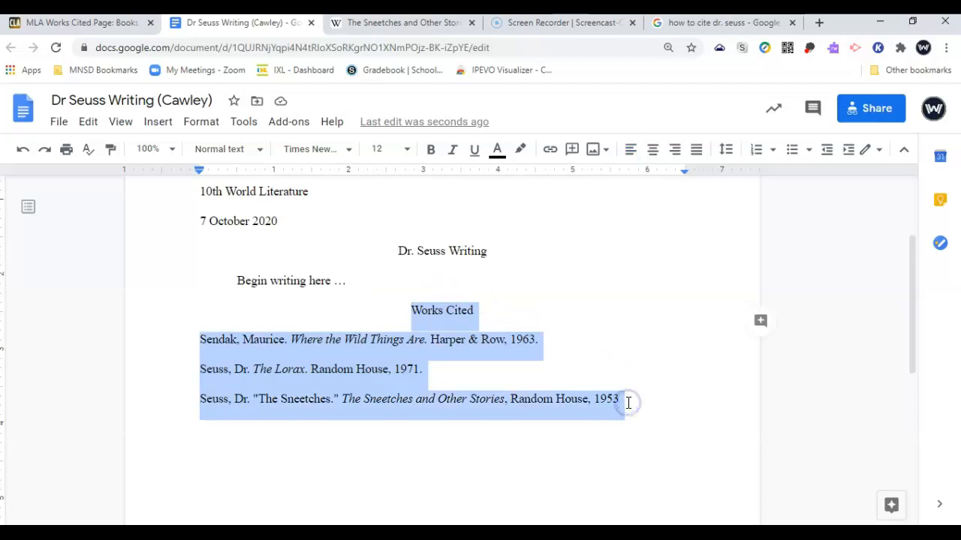
{"action": "left_click", "coordinate": [508, 460]}
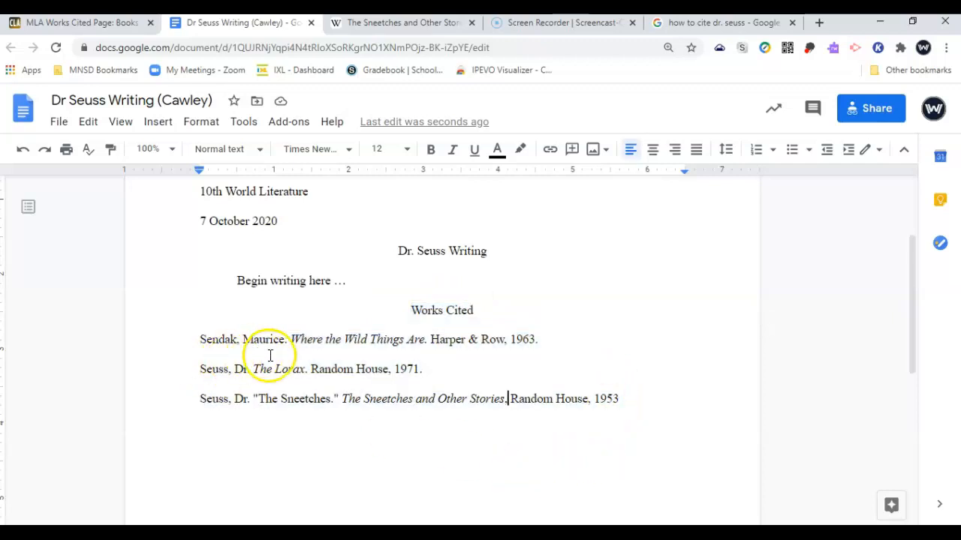
{"action": "triple_click", "coordinate": [201, 373]}
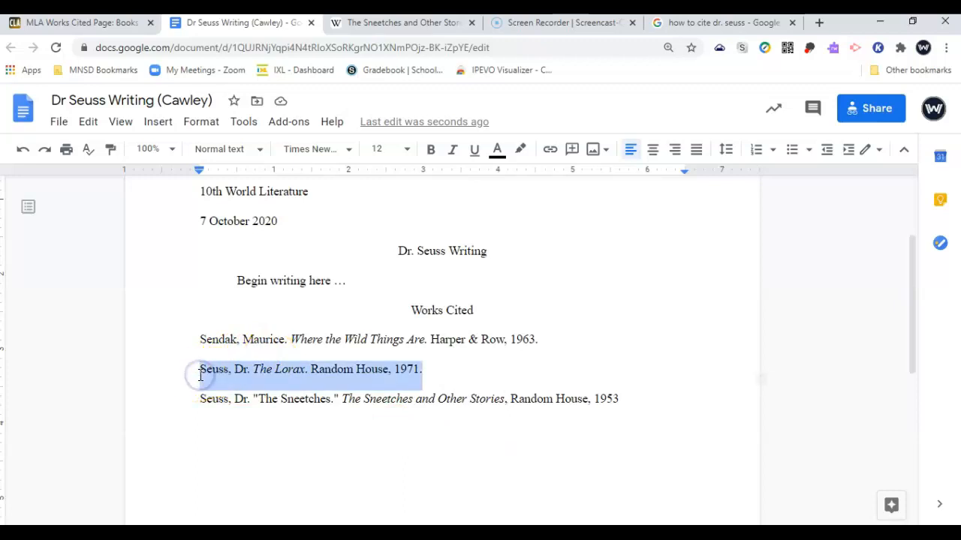
{"action": "key", "text": "Down"}
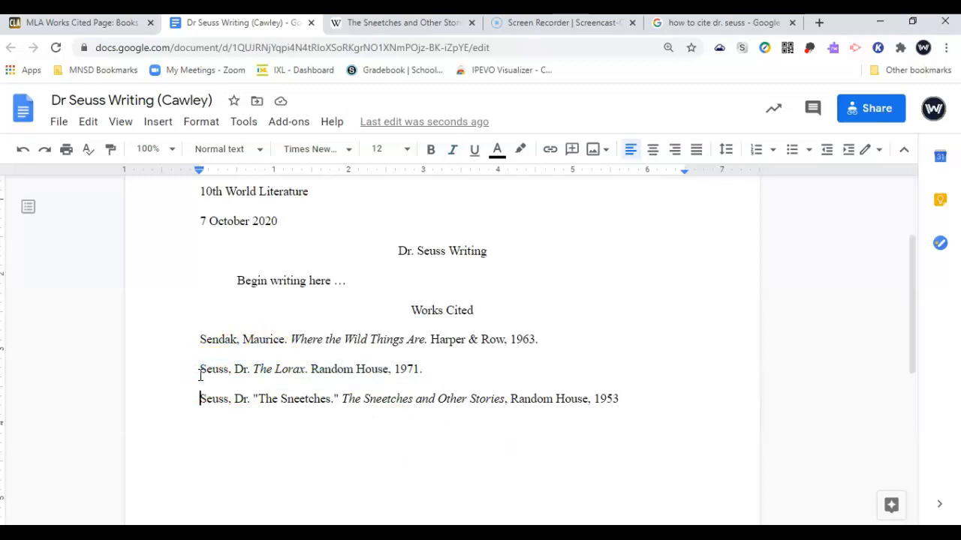
{"action": "key", "text": "shift+Down"}
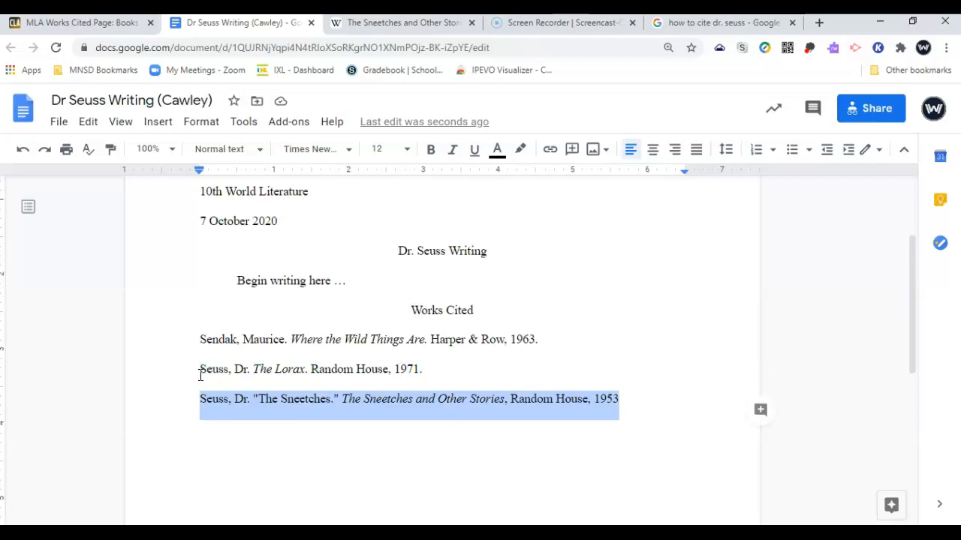
{"action": "scroll", "coordinate": [201, 375], "scroll_direction": "up", "scroll_amount": 1}
{"action": "left_click", "coordinate": [197, 396]}
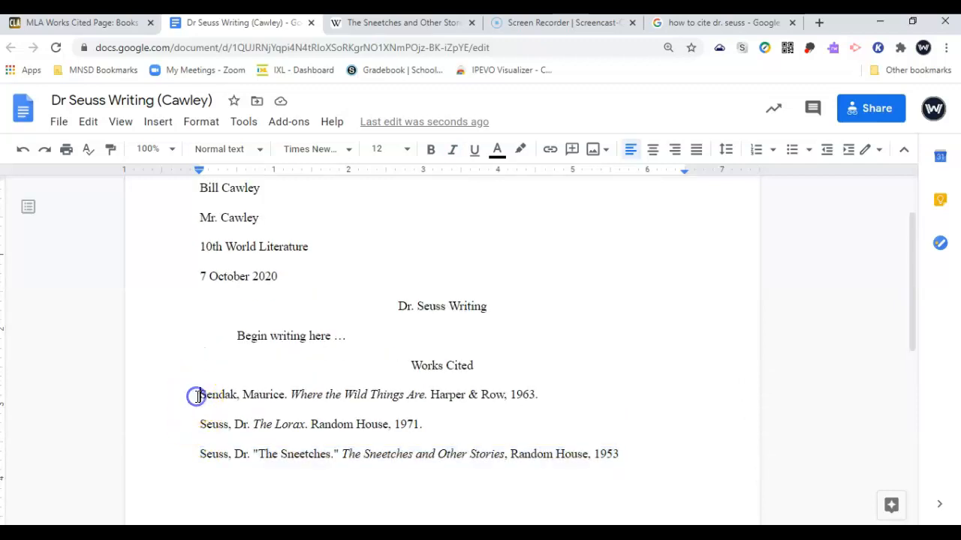
{"action": "key", "text": "shift+Down"}
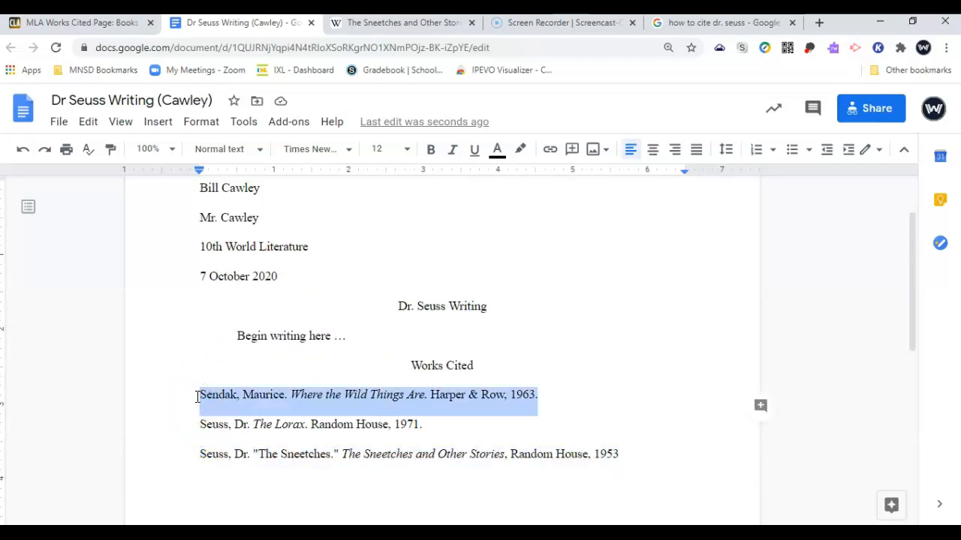
{"action": "triple_click", "coordinate": [250, 339]}
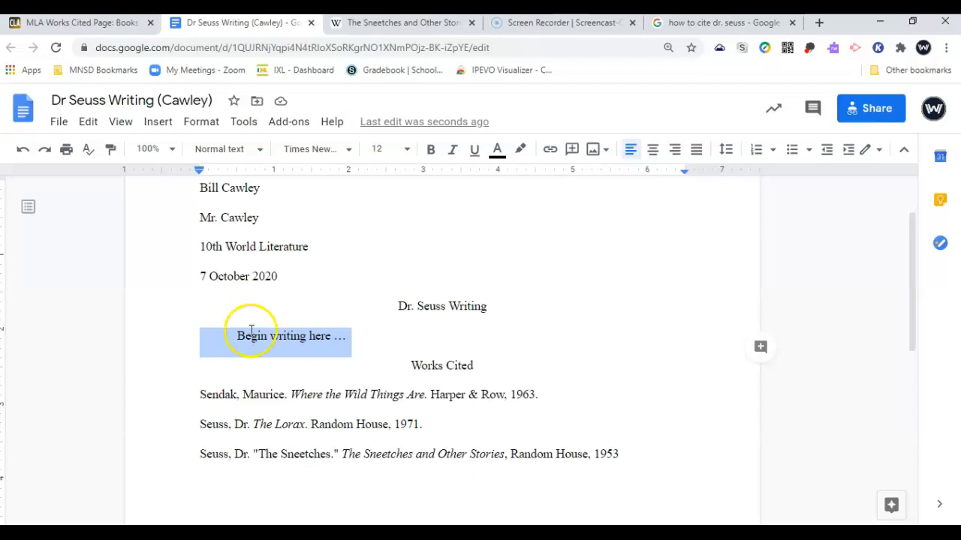
{"action": "scroll", "coordinate": [240, 308], "scroll_direction": "up", "scroll_amount": 1}
{"action": "left_click", "coordinate": [199, 270]}
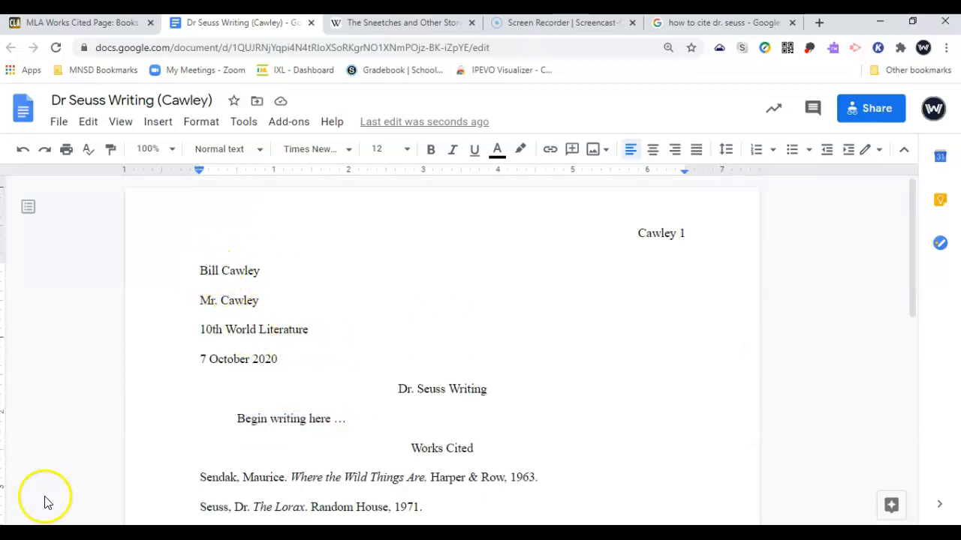